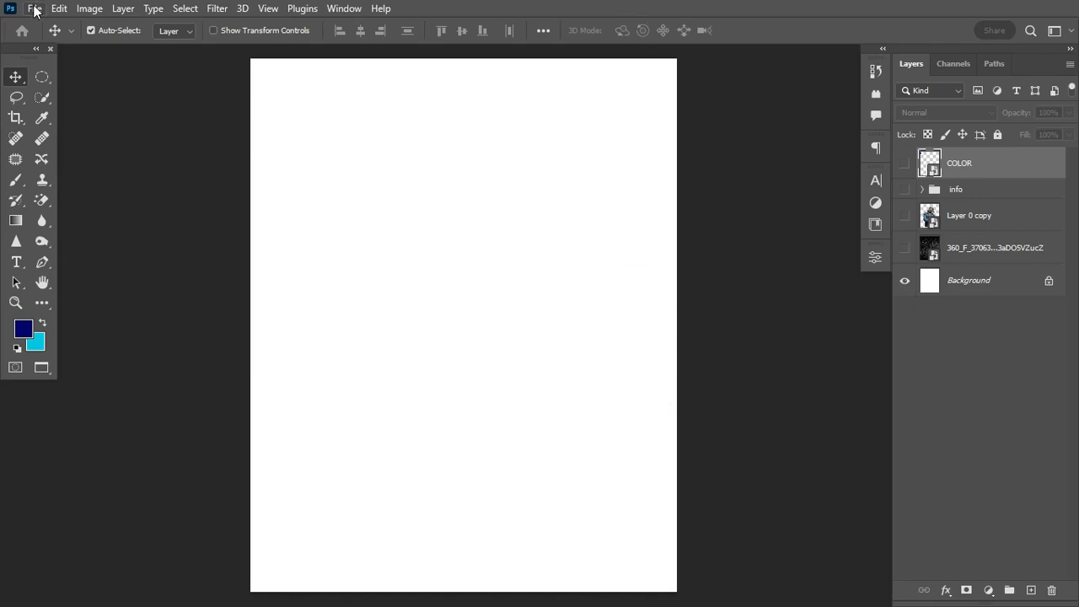
left_click(34, 10)
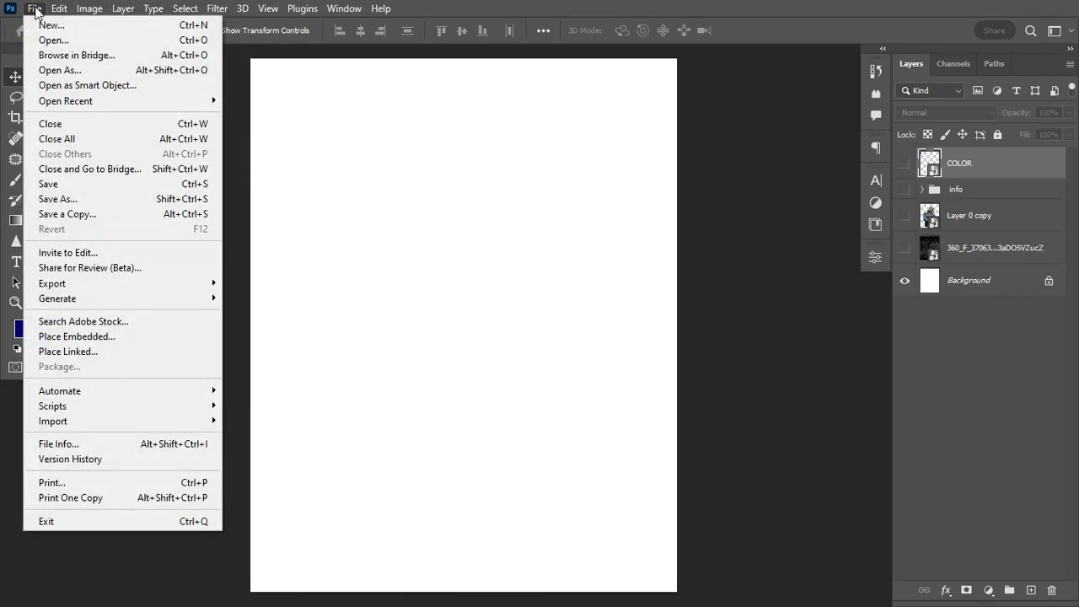
left_click(43, 26)
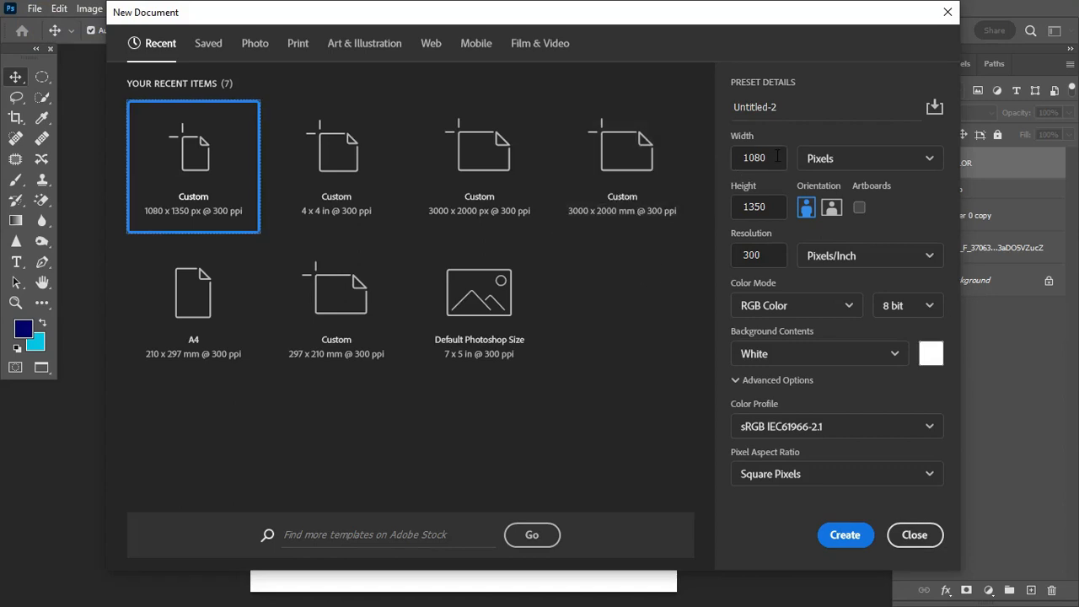
left_click(814, 161)
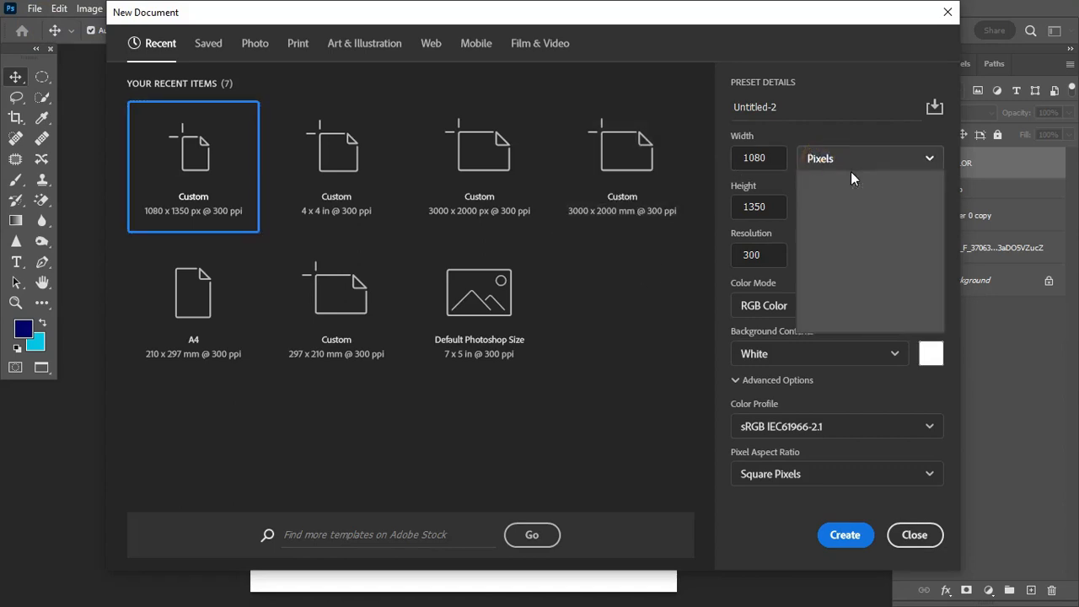
left_click(851, 185)
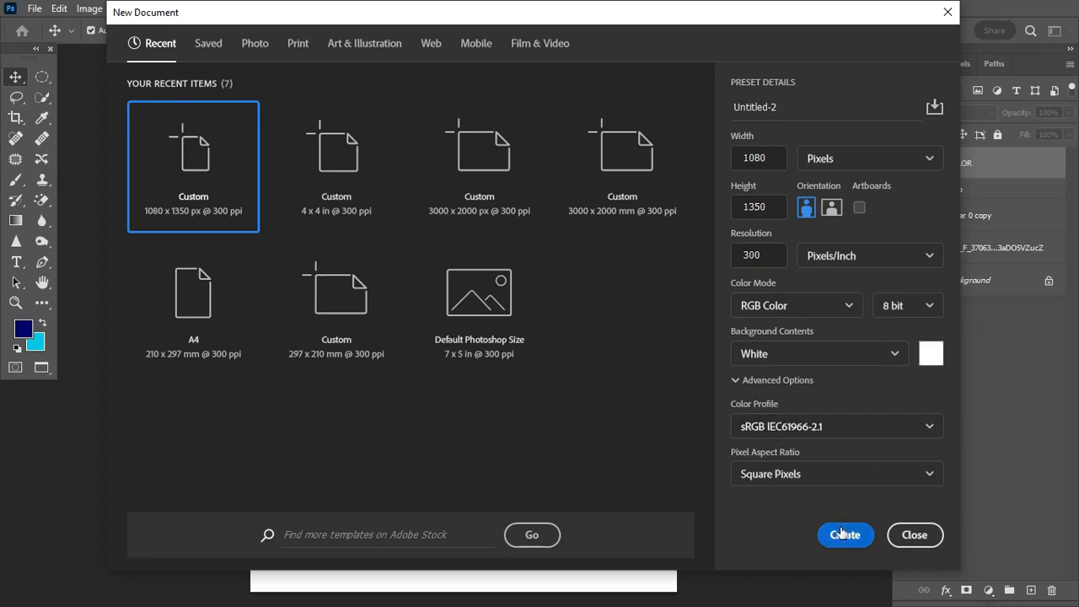
left_click(915, 535)
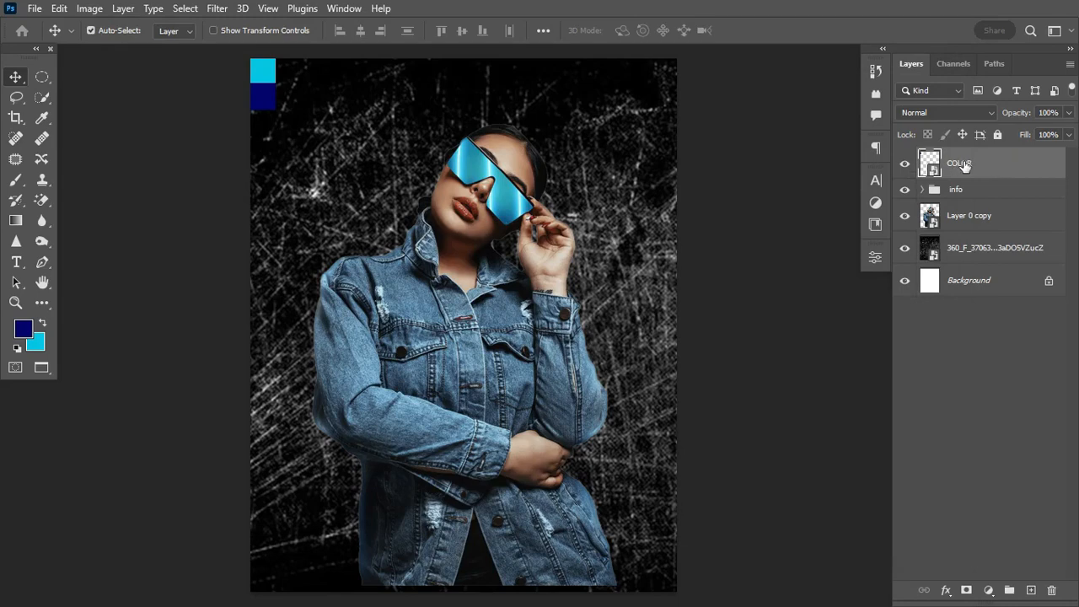
Hide the COLOR, info, Layer 0 copy and scratch texture layers so only the Background layer shows.
left_click_drag(904, 162, 906, 242)
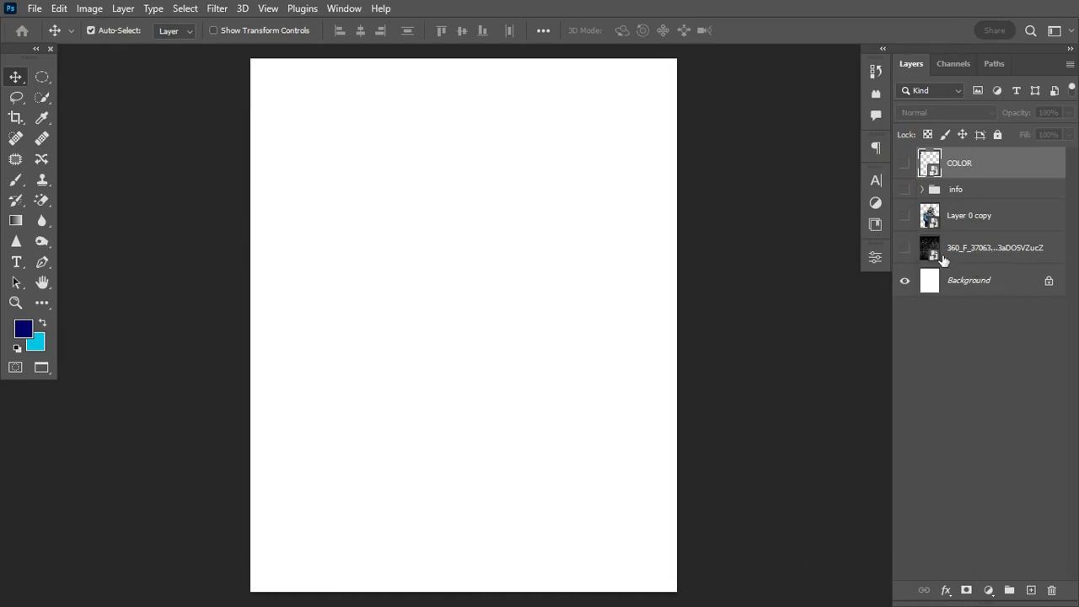
double_click(961, 282)
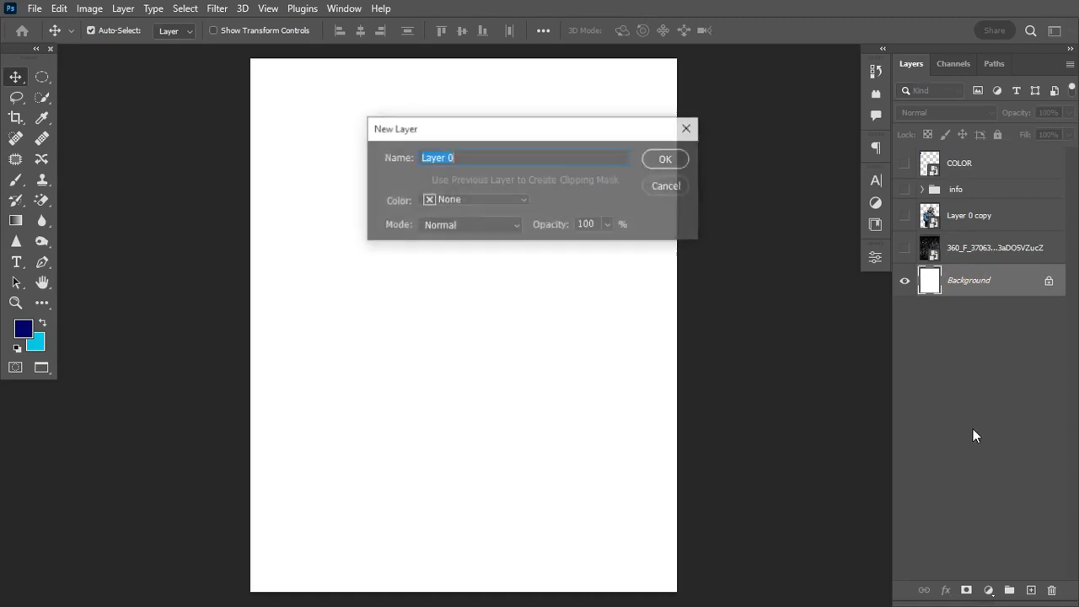
left_click(690, 129)
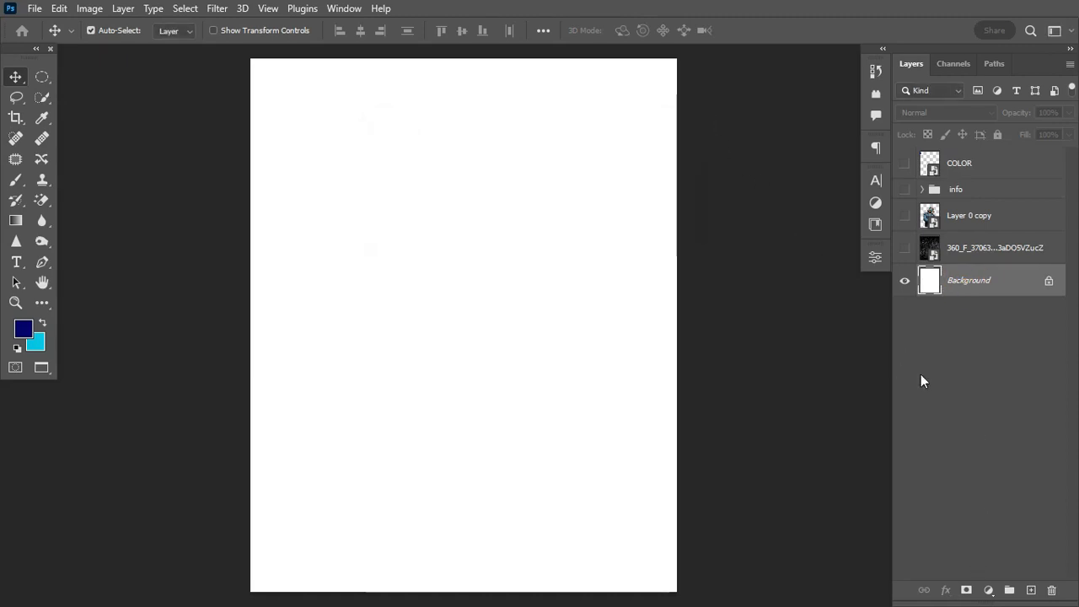
Add a solid color fill layer in #218ca9 directly above the Background layer.
left_click(990, 590)
left_click(980, 307)
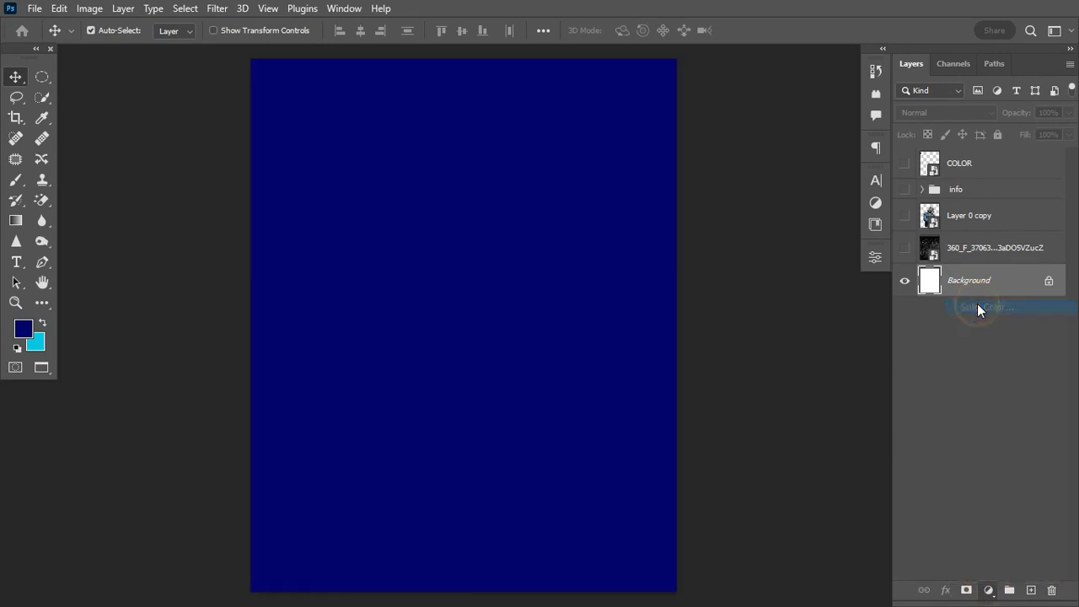
type("218ca9")
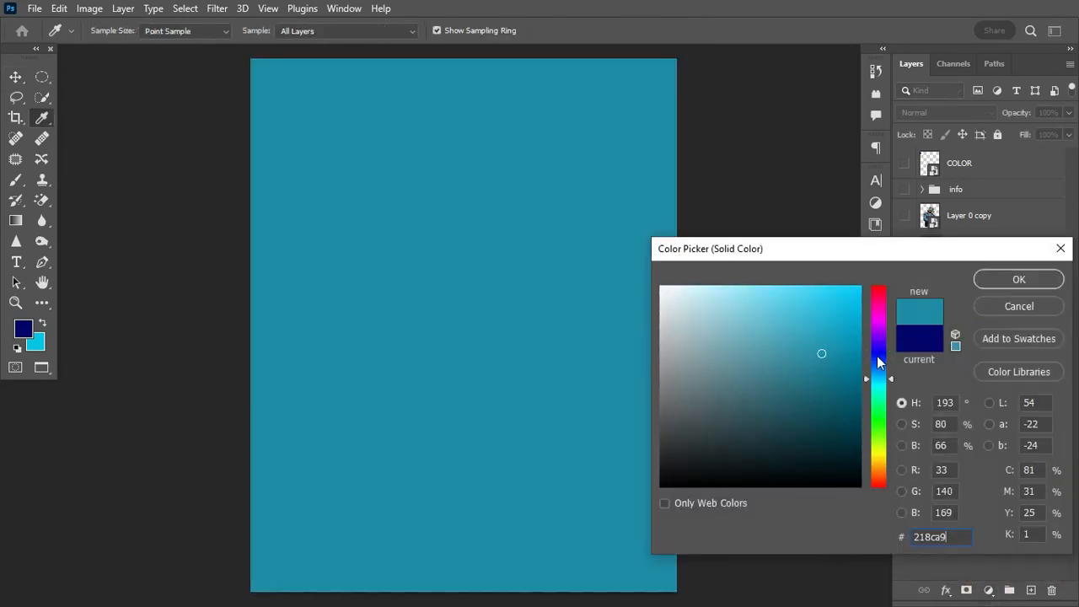
left_click(1010, 280)
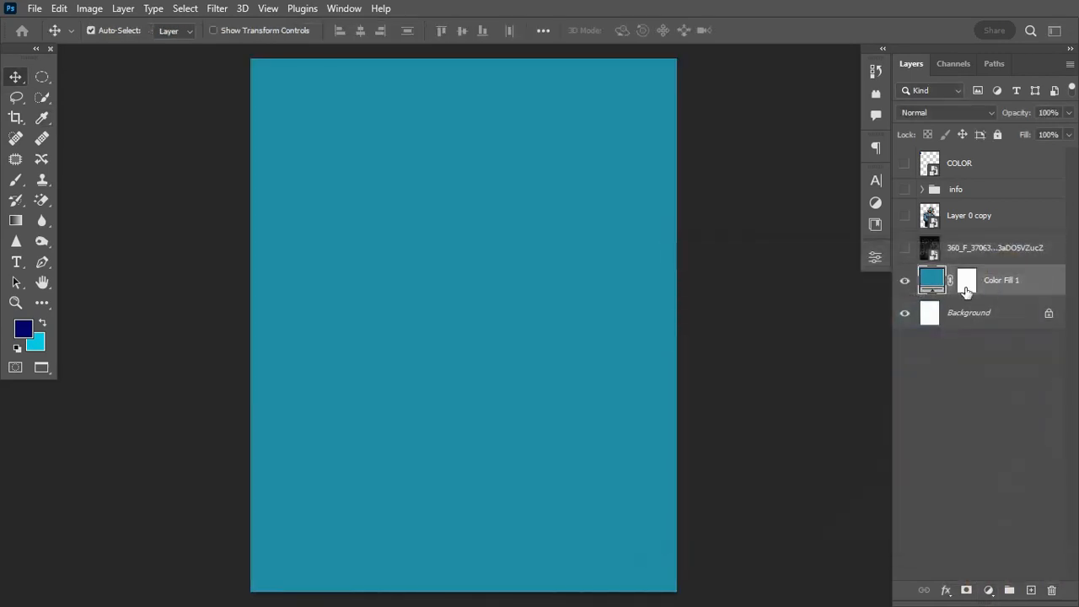
Show the scratch texture layer and enlarge it slightly with Free Transform.
left_click(904, 252)
left_click(996, 259)
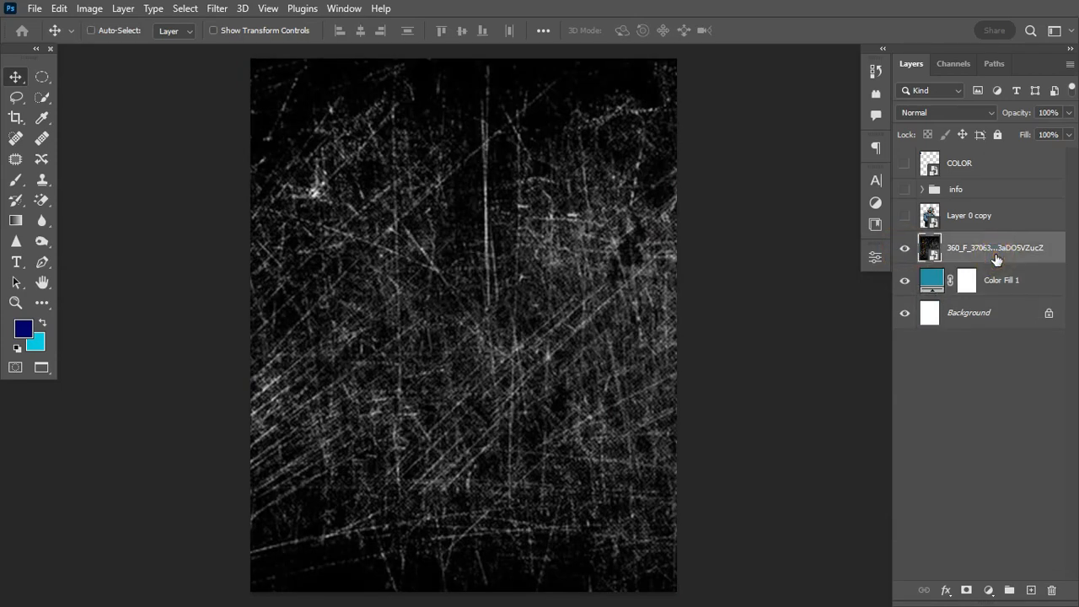
key("ctrl+t")
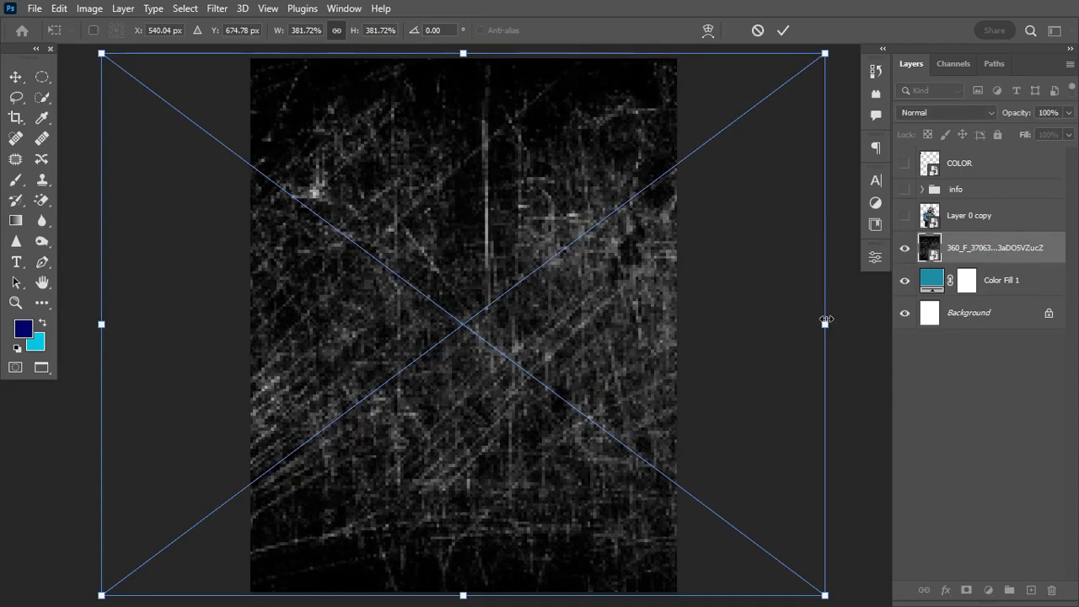
left_click(826, 323)
left_click_drag(826, 324, 833, 325)
left_click(781, 29)
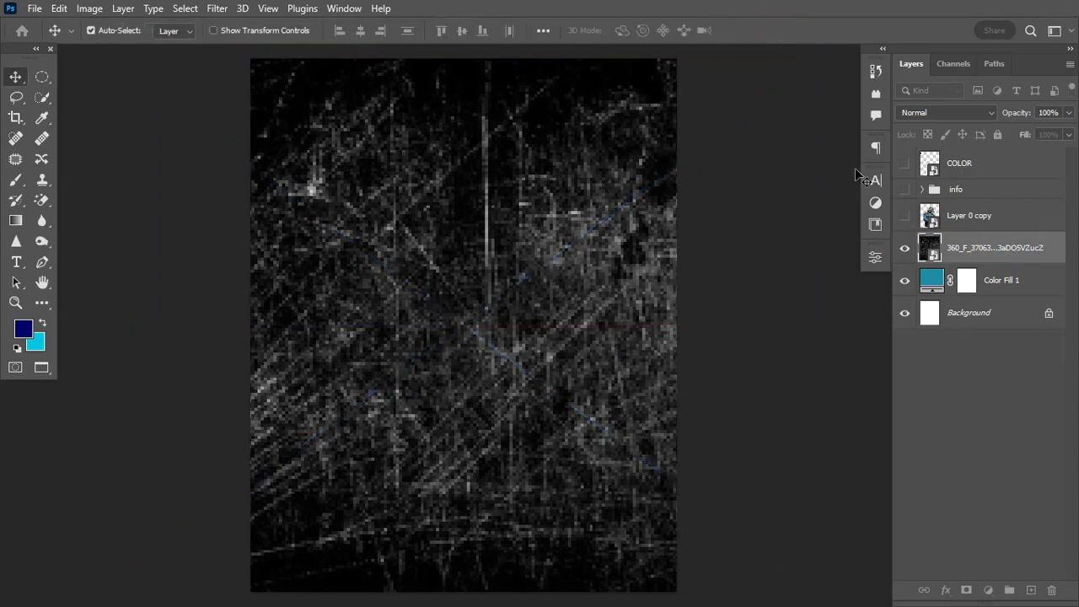
Set the scratch texture layer's blend mode to Linear Dodge (Add) and its opacity to 27%.
left_click(986, 114)
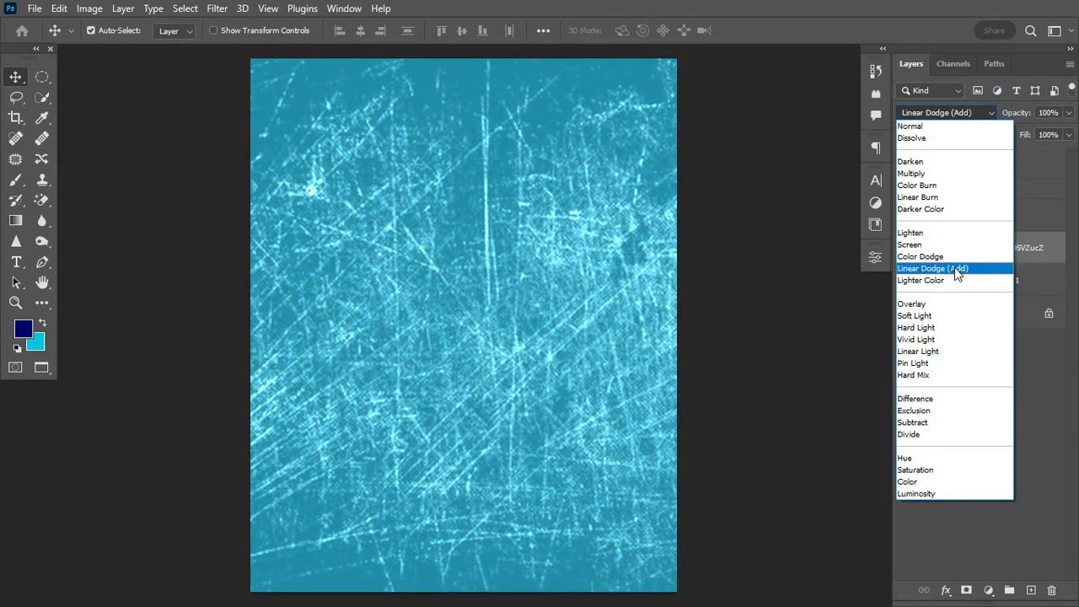
left_click(954, 267)
left_click_drag(1018, 113, 961, 126)
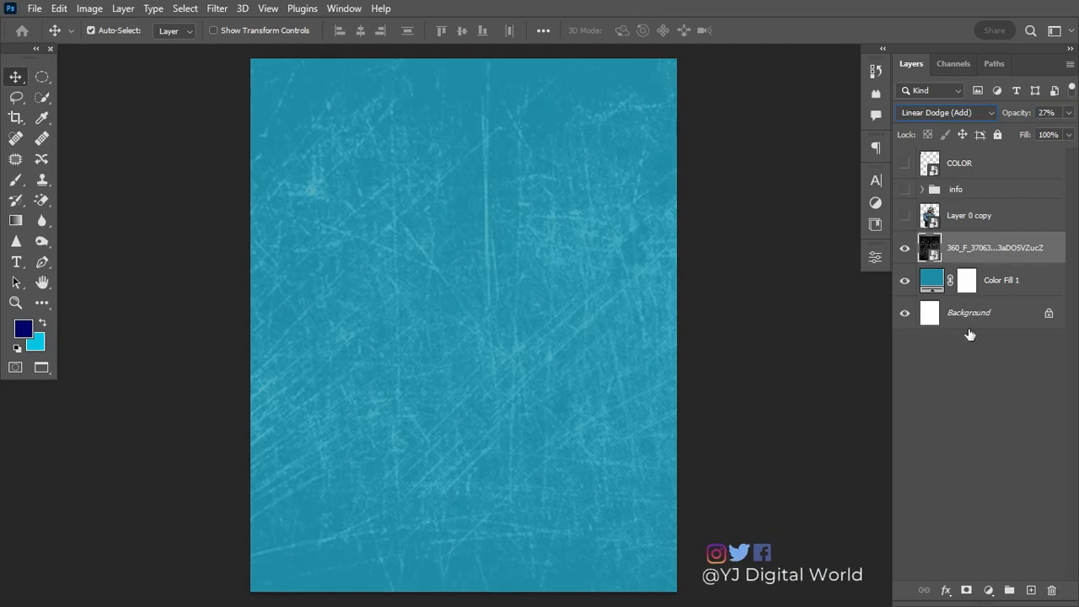
Add a Curves adjustment above the texture with a gentle S-curve, lowering the shadows and lifting the highlights slightly.
left_click(988, 590)
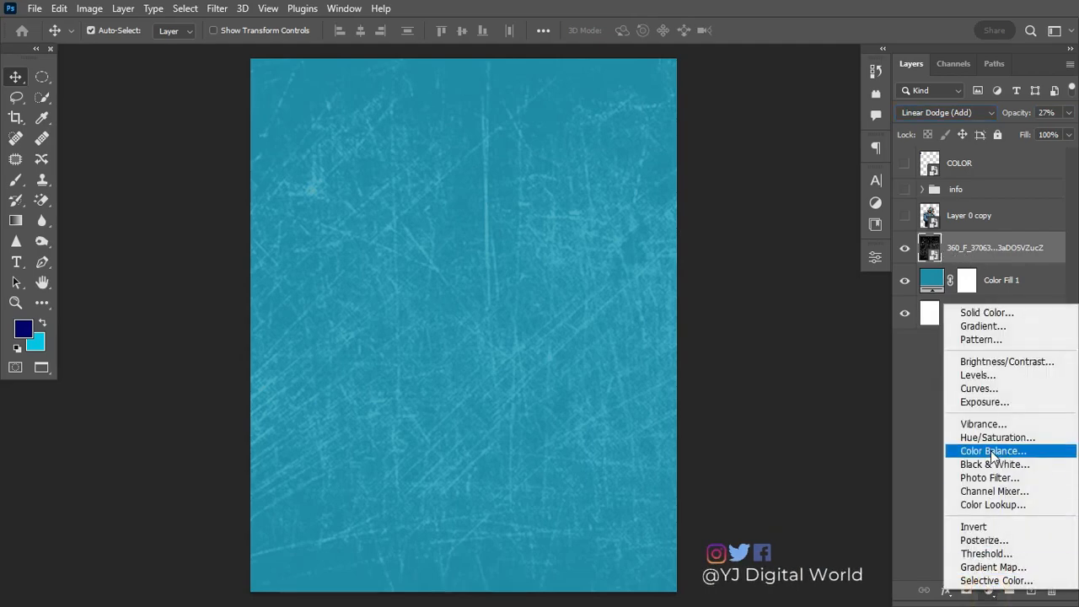
left_click(993, 392)
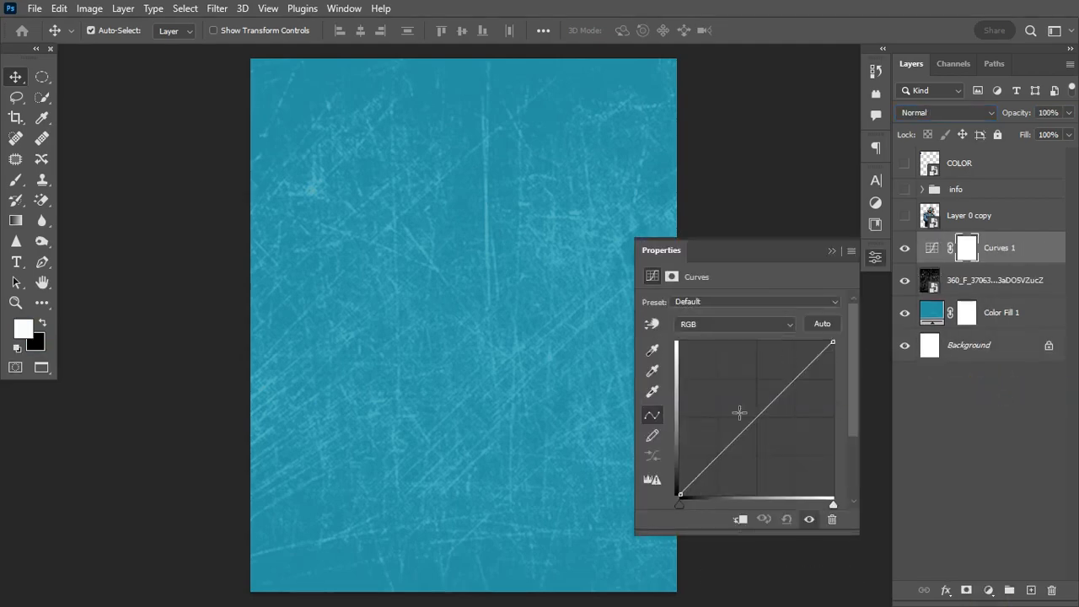
left_click_drag(716, 458, 717, 464)
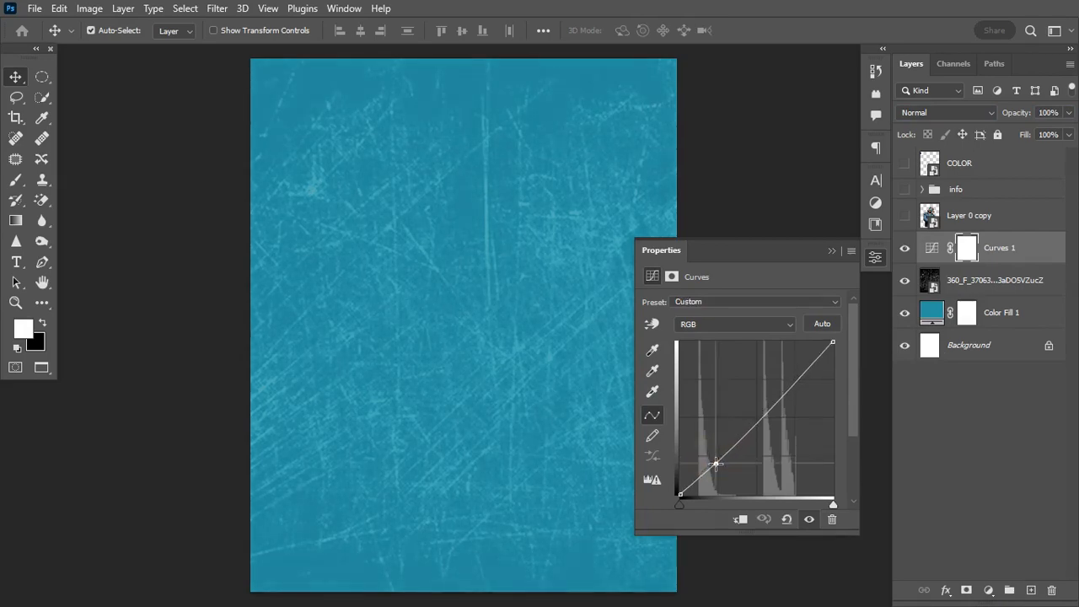
left_click(794, 378)
left_click_drag(793, 378, 793, 376)
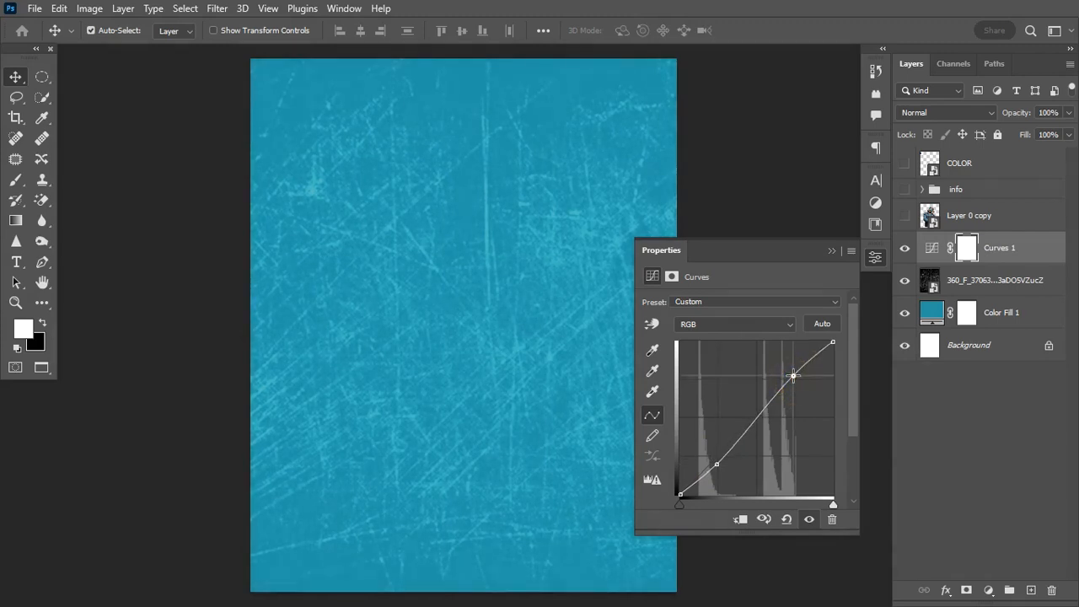
Show the Layer 0 copy photo of the model, scale it to about 112%, and place it horizontally centred, reaching past the canvas's lower edge.
left_click(904, 215)
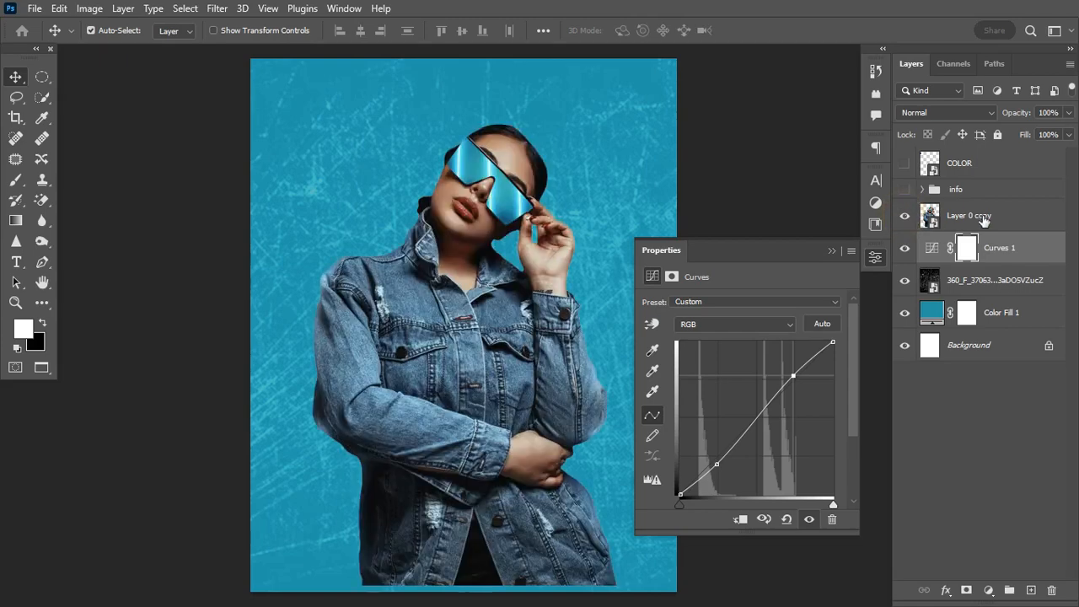
left_click(982, 216)
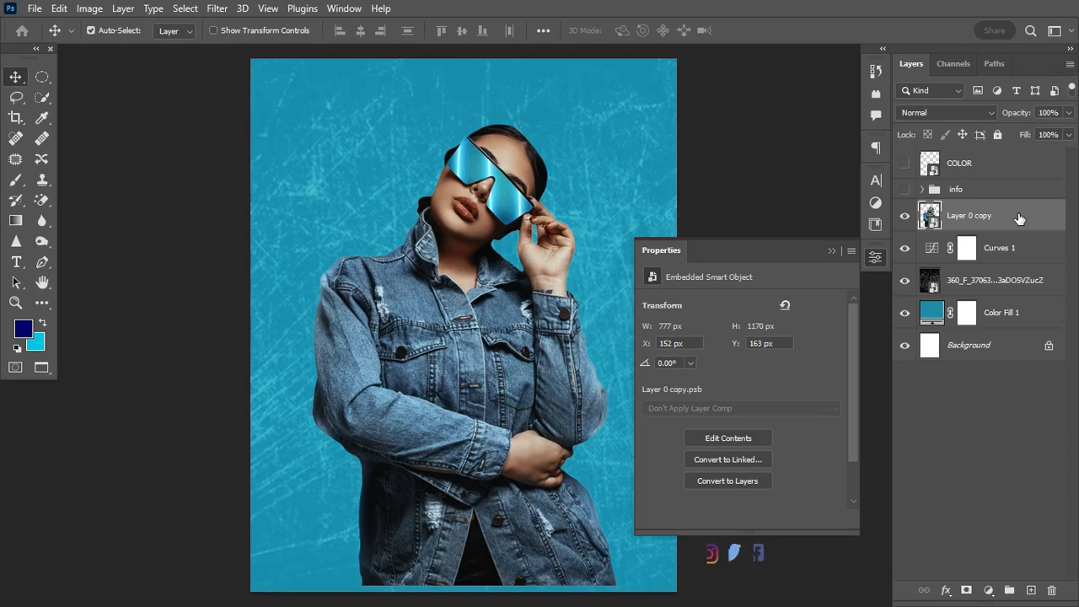
right_click(1019, 218)
left_click(922, 187)
key("ctrl+t")
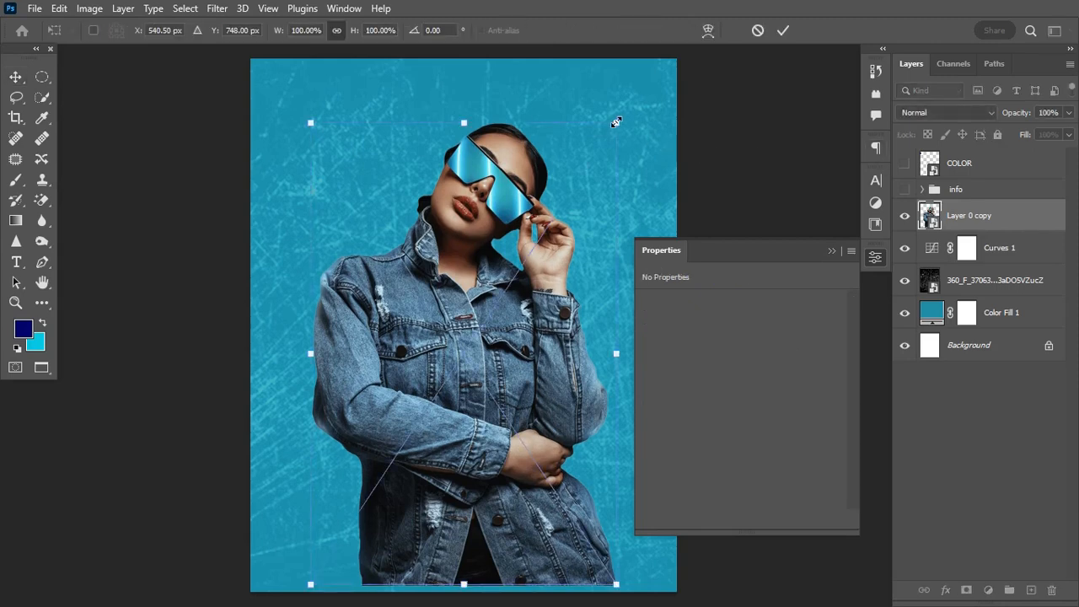
left_click_drag(617, 123, 658, 116)
left_click_drag(539, 181, 535, 231)
left_click_drag(633, 149, 634, 141)
left_click_drag(546, 268, 547, 264)
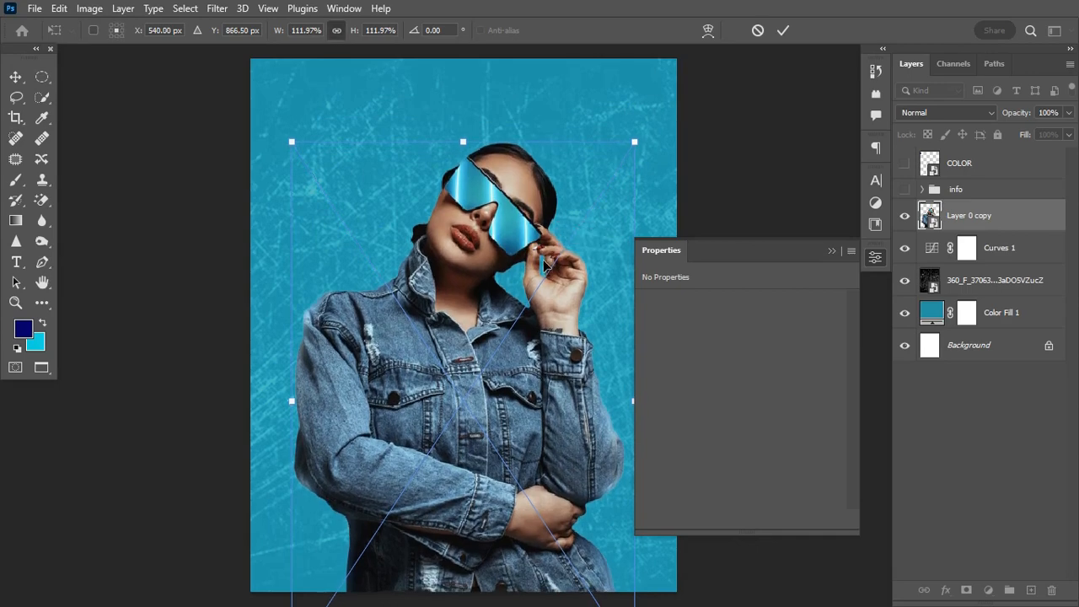
key("Return")
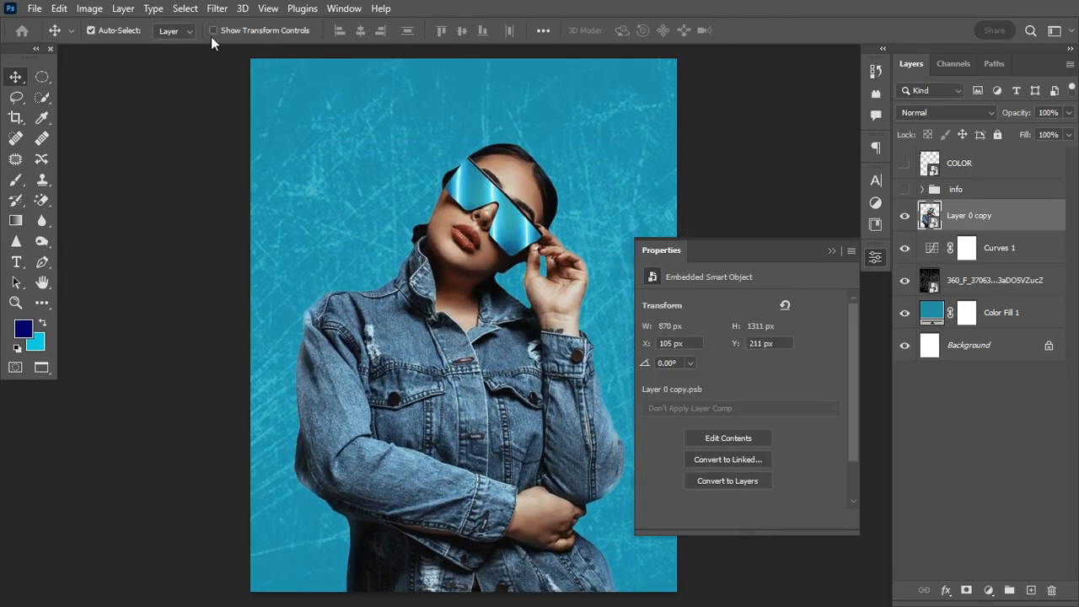
Open the model layer in the Camera Raw Filter with a side-by-side before/after view at 66.7% zoom, framed on the face.
left_click(212, 9)
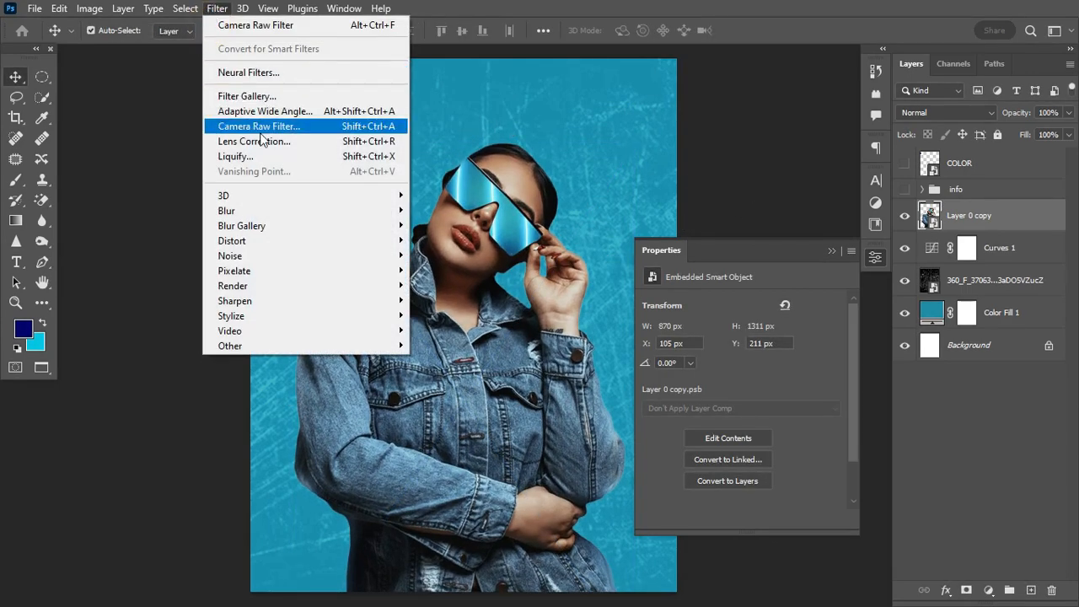
left_click(336, 126)
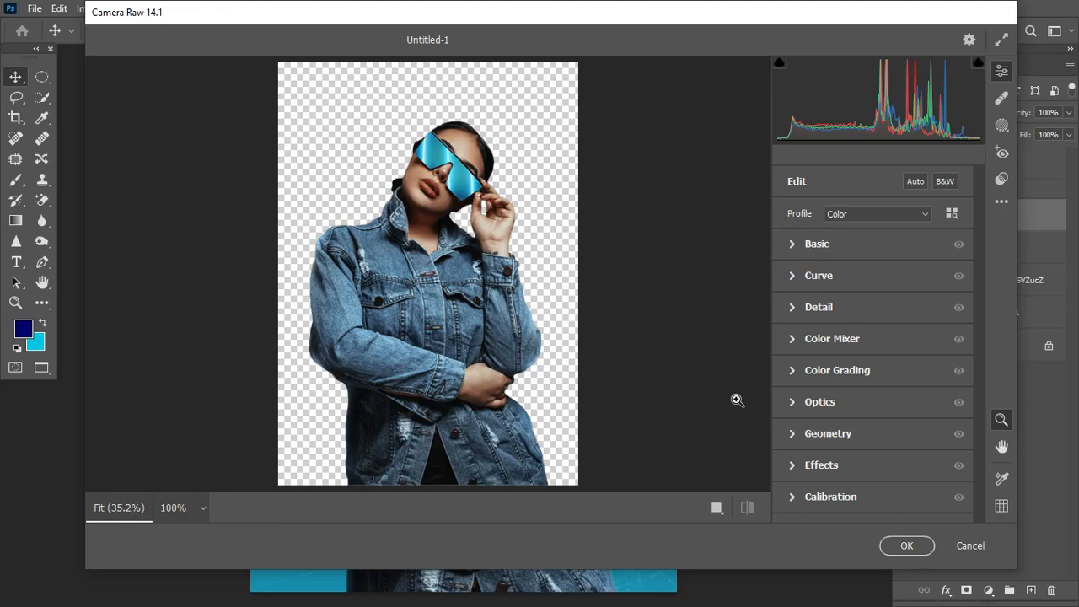
left_click(716, 508)
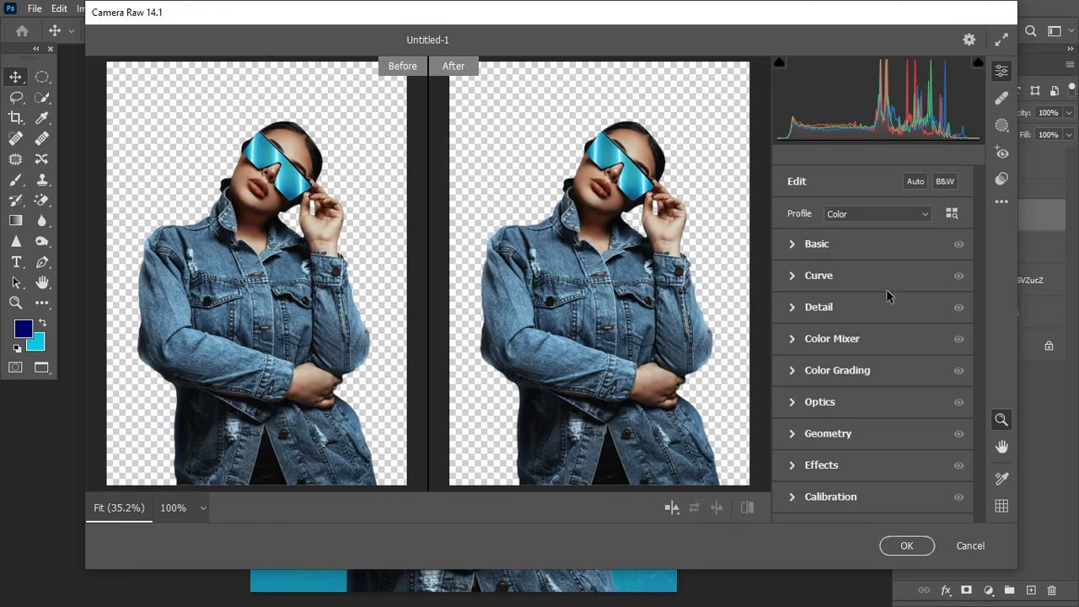
key("ctrl+plus")
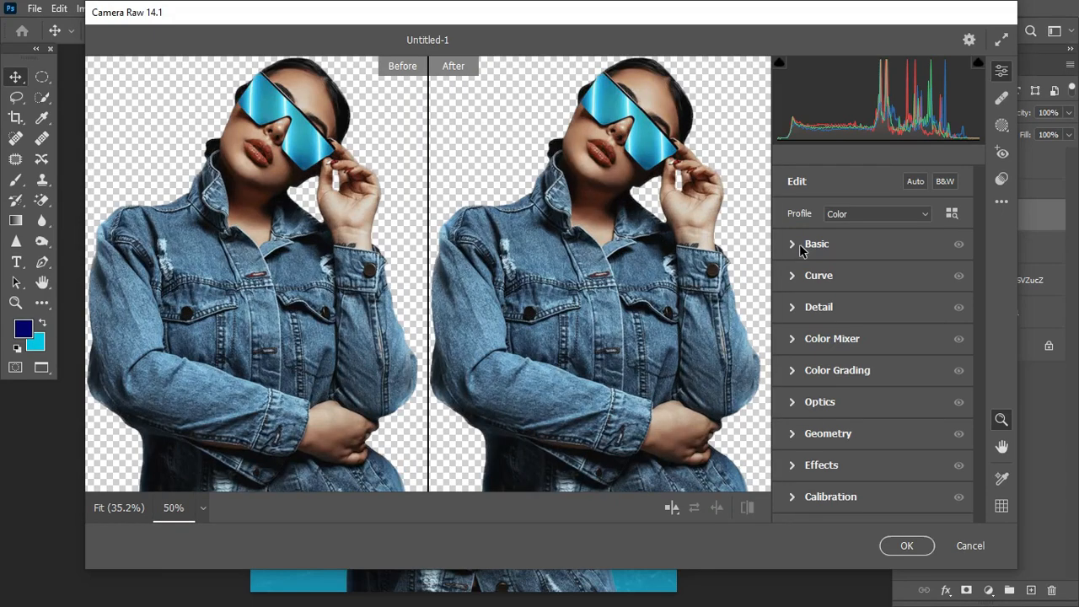
key("ctrl+plus")
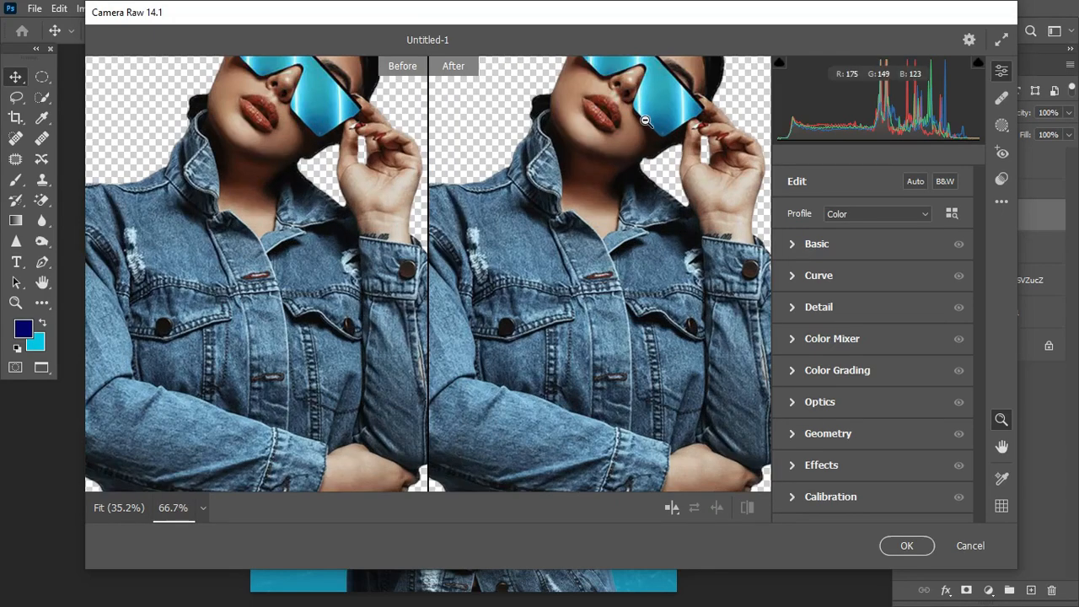
scroll(644, 118, "up", 2)
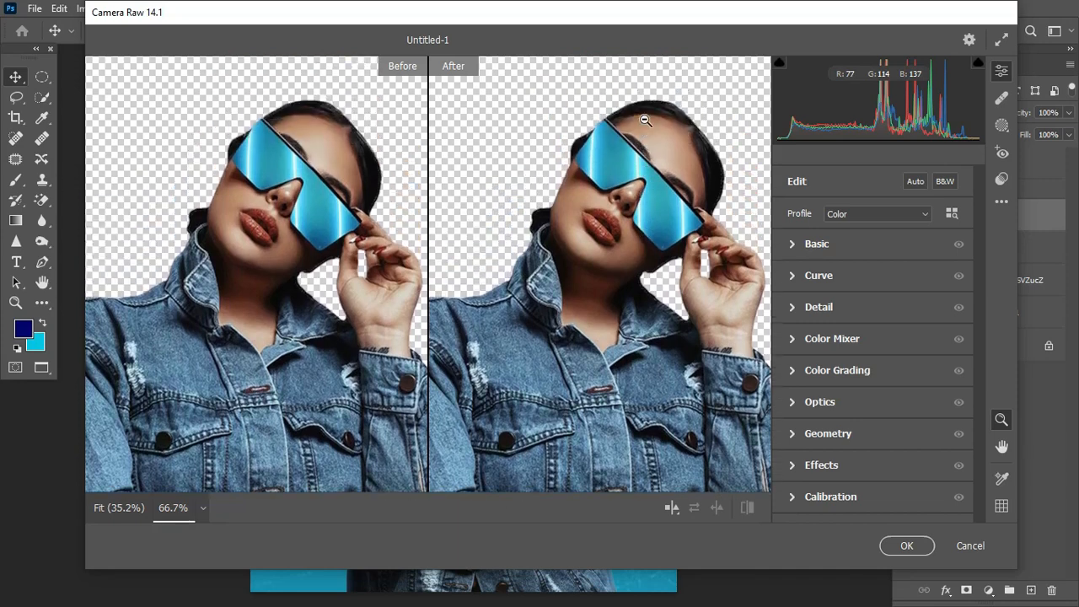
Raise the model photo's Exposure to +0.05 in the Basic adjustments.
left_click(792, 244)
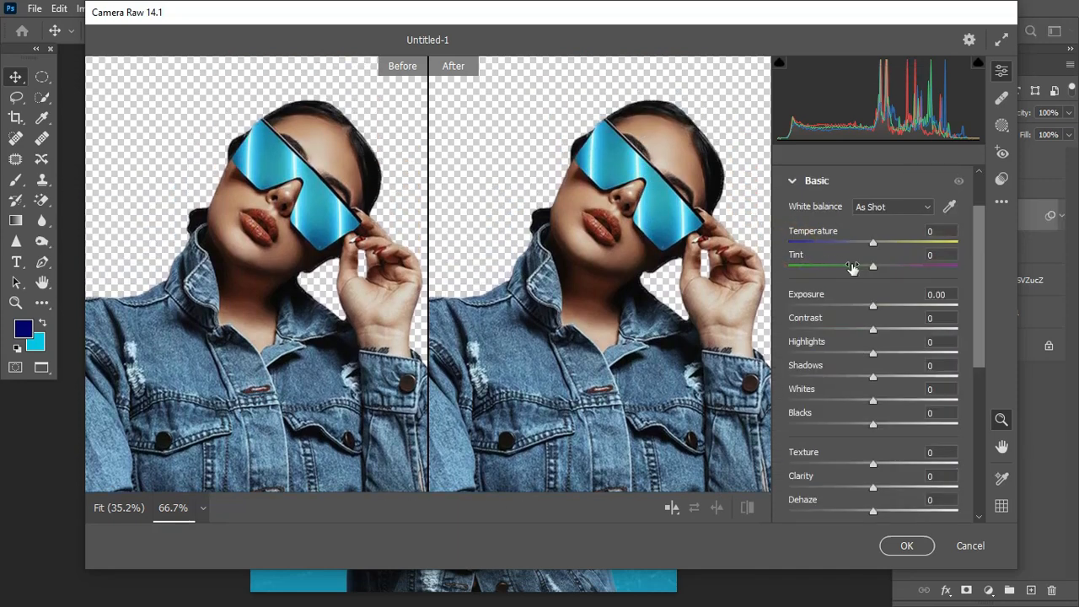
left_click(873, 307)
left_click_drag(873, 308, 875, 310)
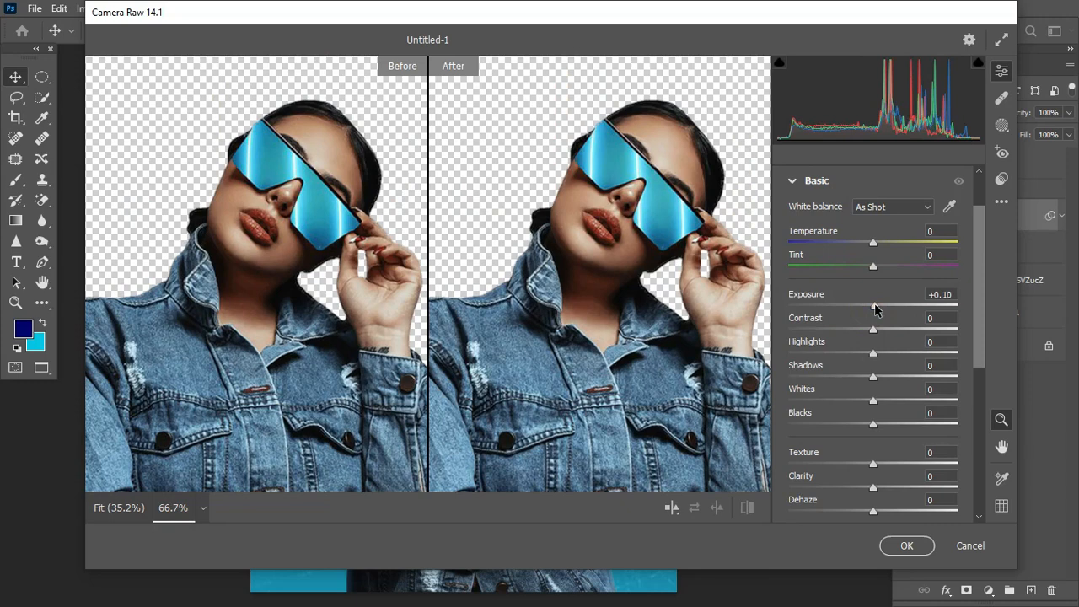
left_click_drag(875, 310, 873, 309)
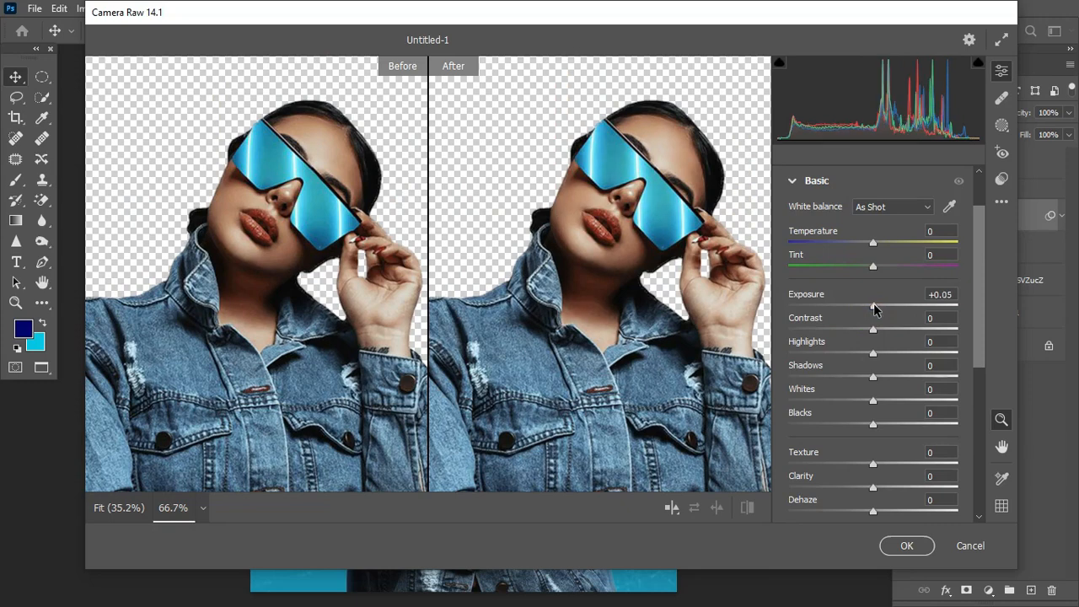
left_click_drag(982, 283, 984, 330)
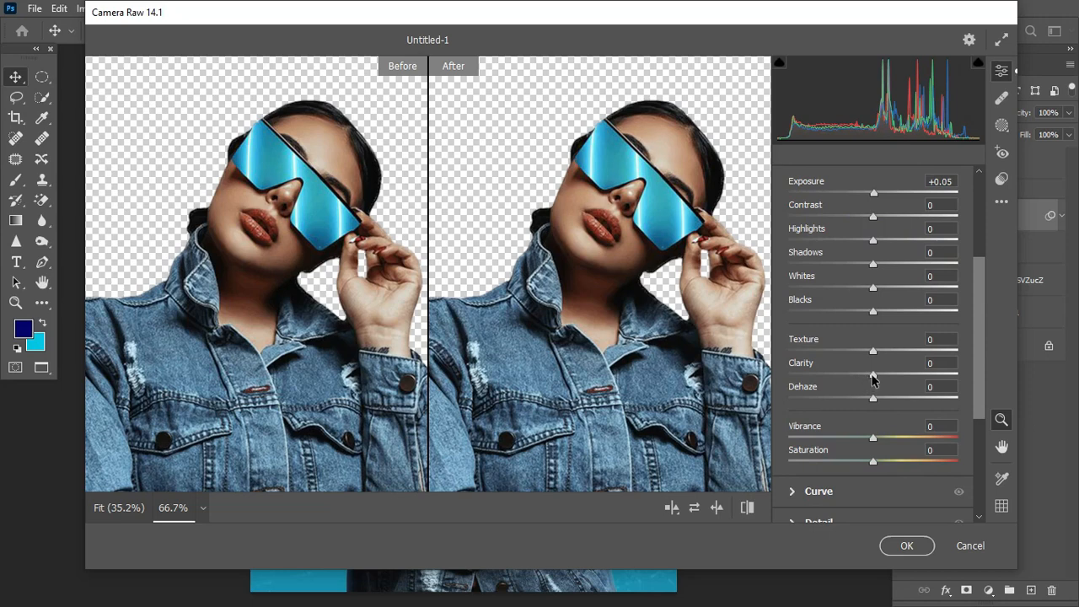
Set the model photo's Clarity to +55, Texture to +39, Dehaze to +6 and Saturation to -23 in the Basic adjustments.
left_click_drag(873, 377, 920, 378)
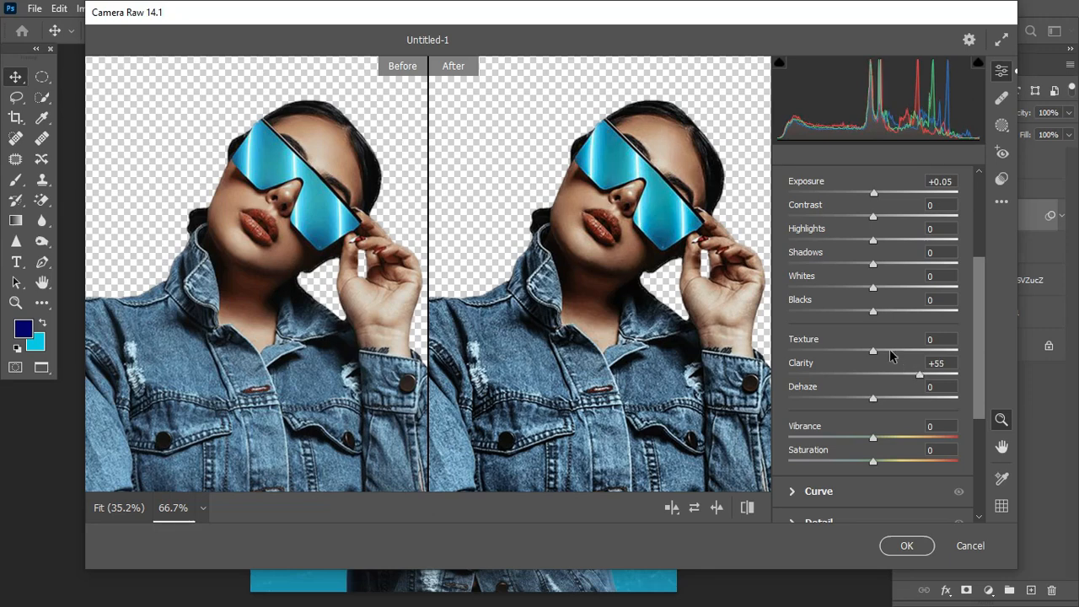
left_click_drag(873, 348, 907, 354)
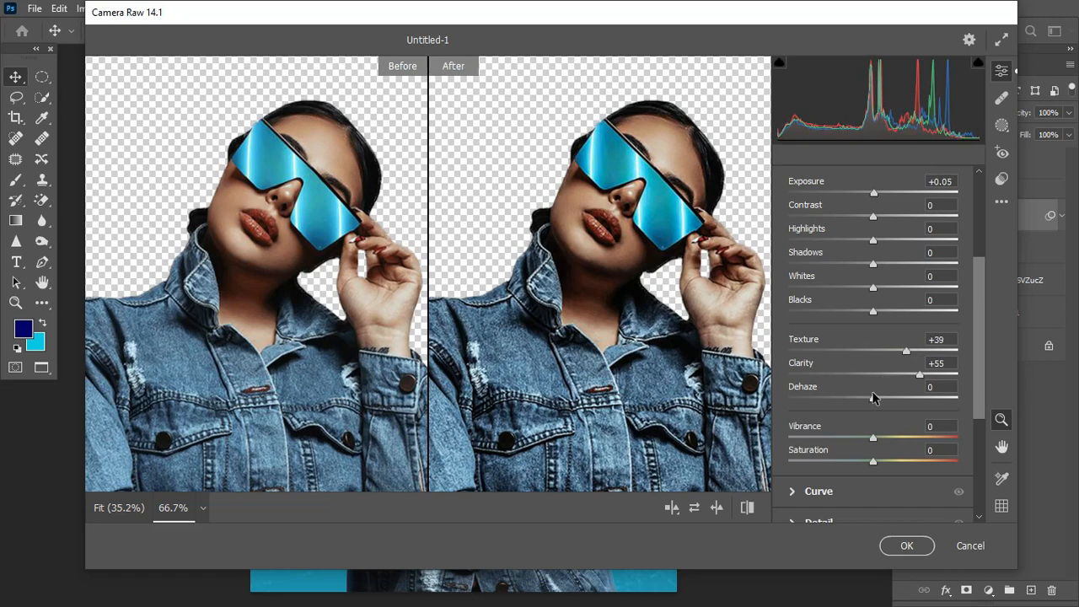
left_click_drag(874, 401, 878, 403)
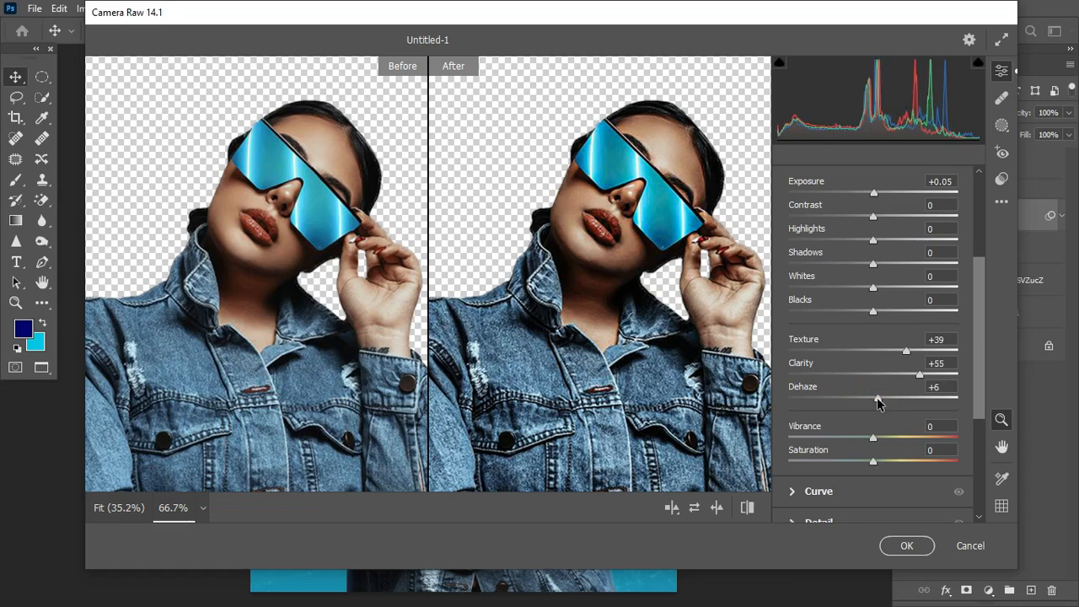
left_click_drag(873, 464, 852, 462)
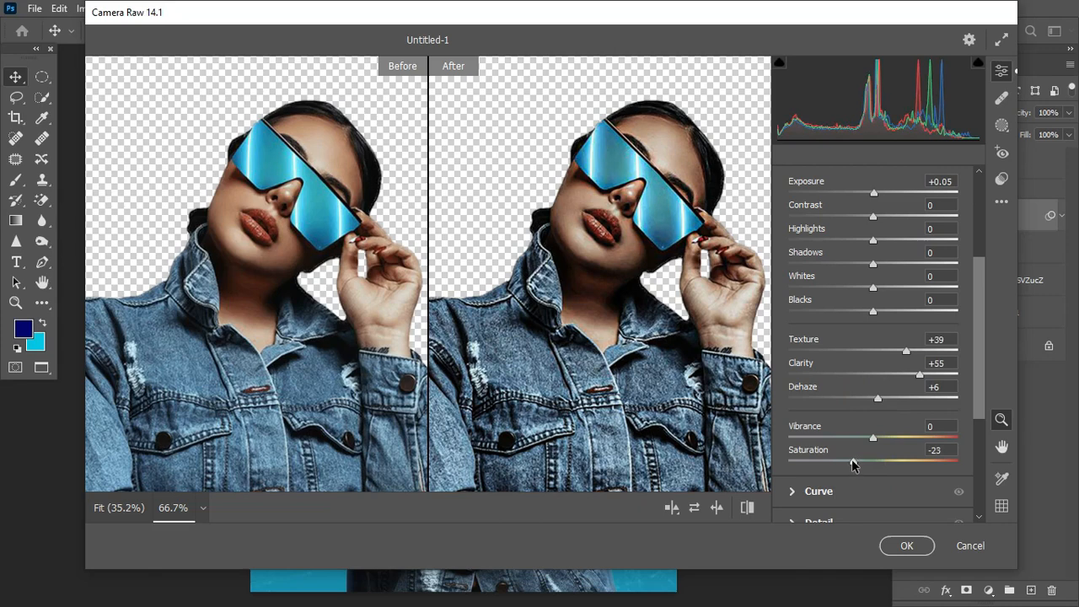
left_click(851, 461)
Set Sharpening to 52 and Noise Reduction to 20 in the Detail adjustments, and apply the Camera Raw Filter.
left_click(981, 341)
left_click_drag(982, 300, 978, 226)
left_click(792, 228)
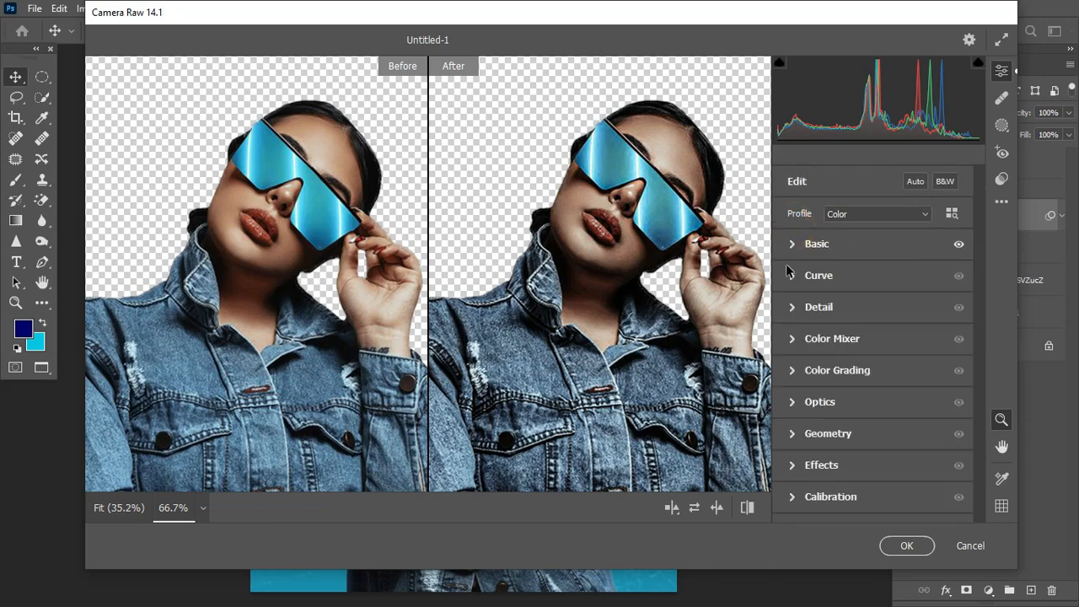
left_click(795, 306)
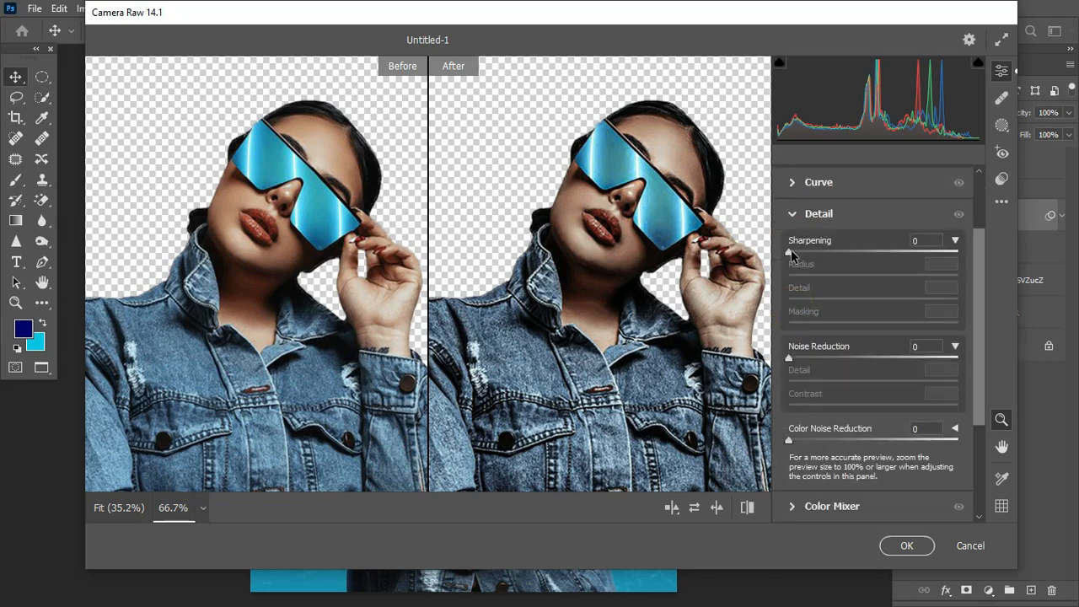
left_click_drag(793, 254, 851, 258)
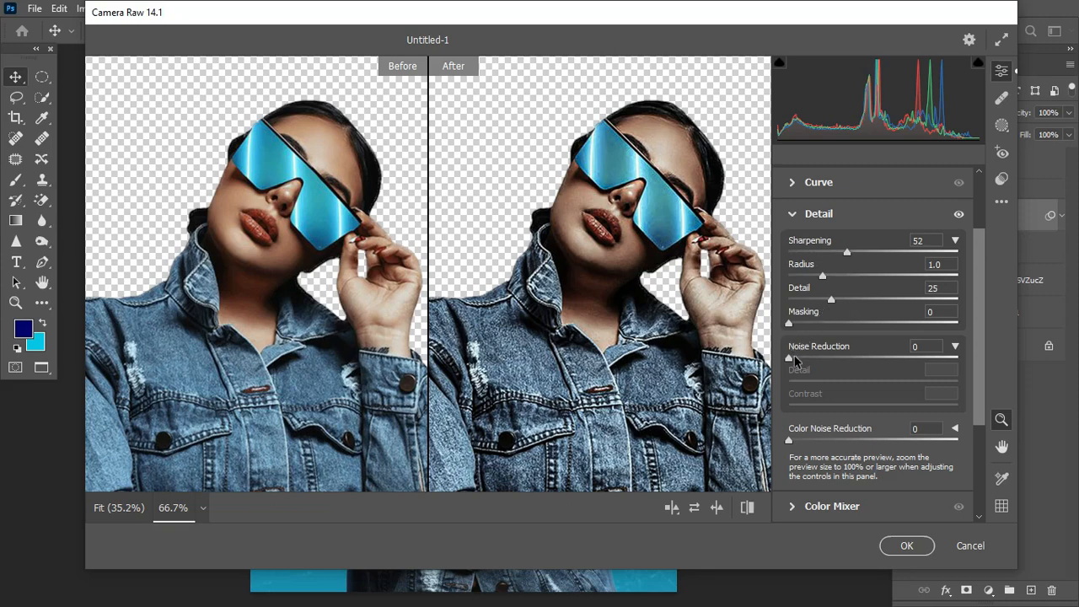
left_click_drag(791, 361, 824, 364)
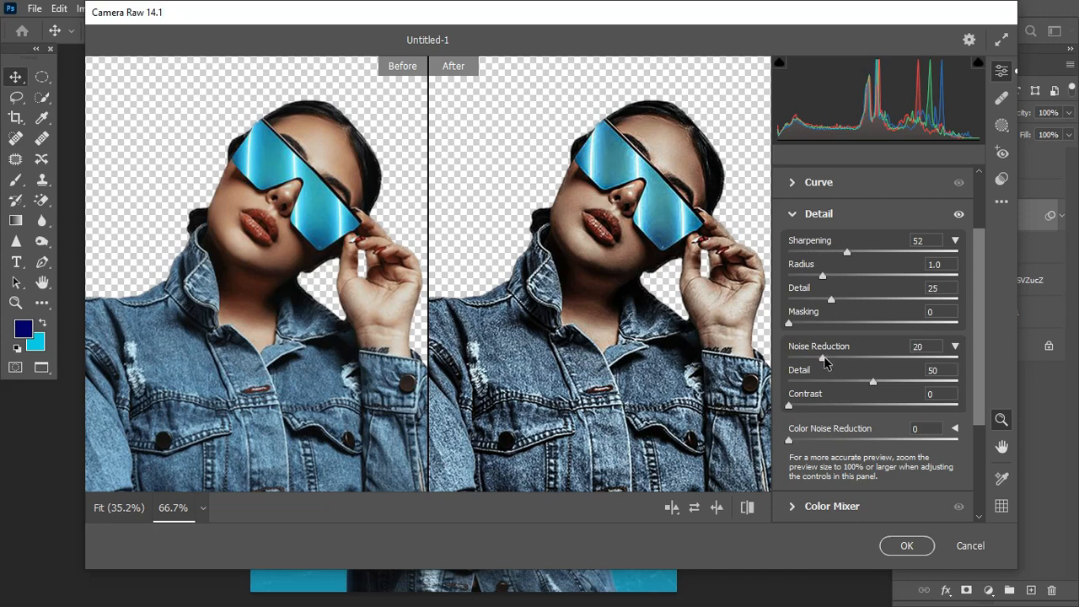
left_click(906, 546)
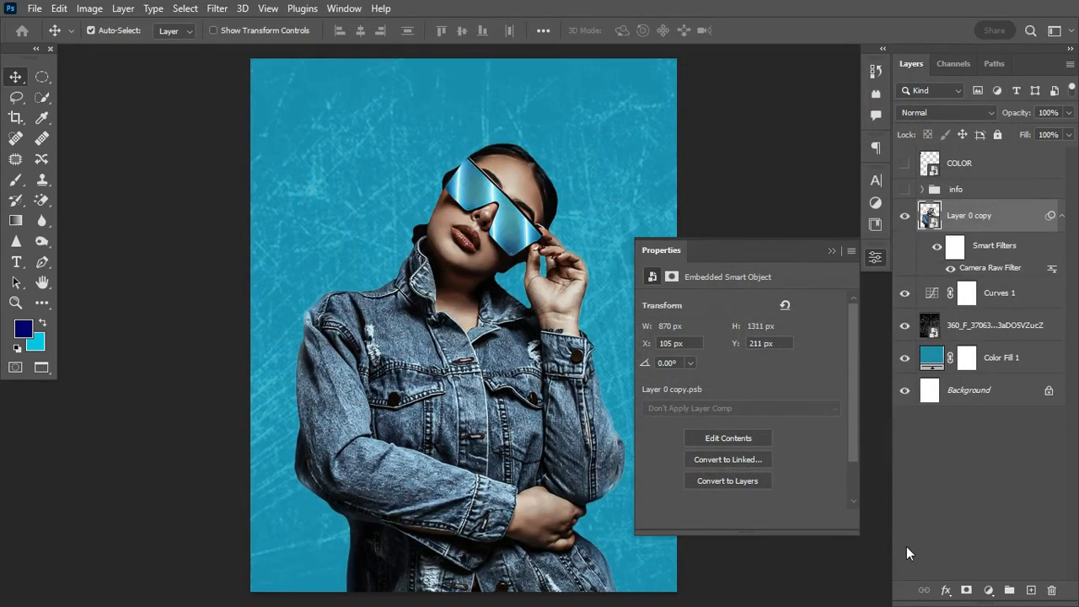
Toggle the Camera Raw Filter's visibility off and on to compare the model photo before and after.
left_click(949, 268)
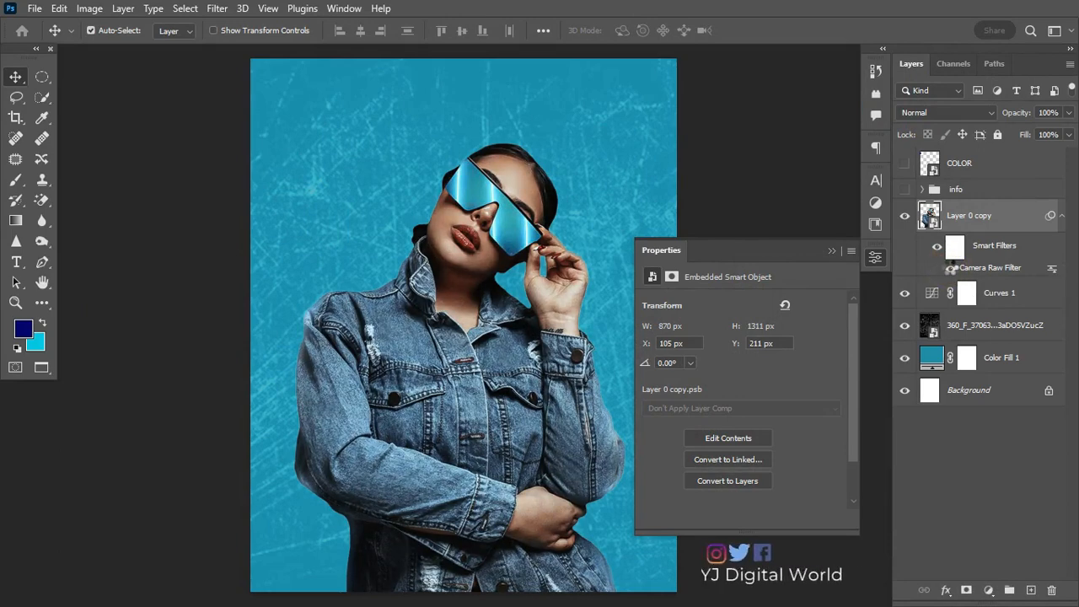
left_click(950, 268)
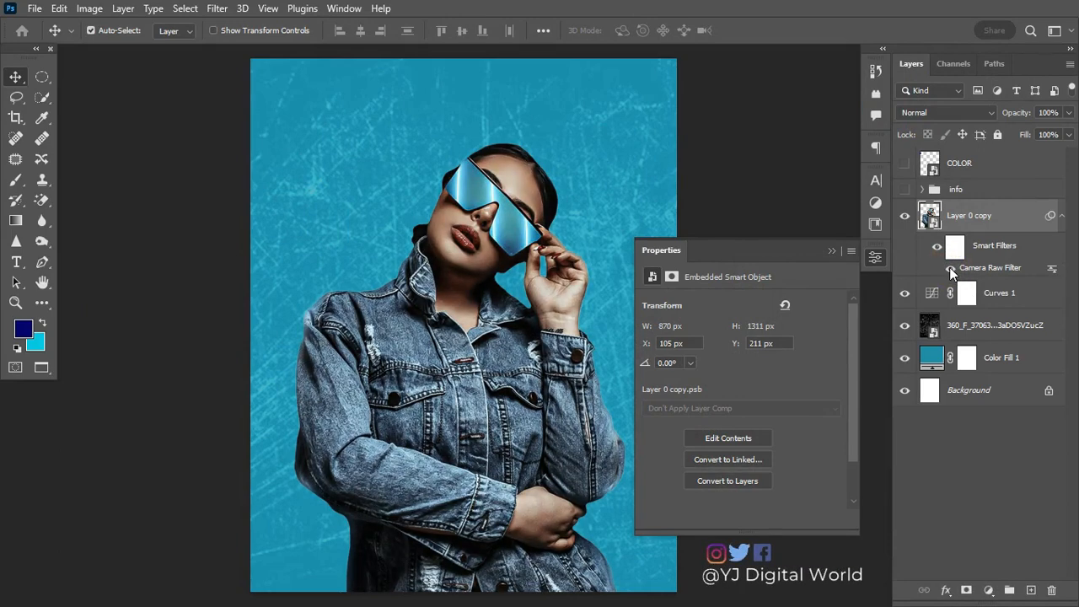
Collapse the model layer's smart filter list and open the layer in the Filter Gallery.
left_click(1062, 216)
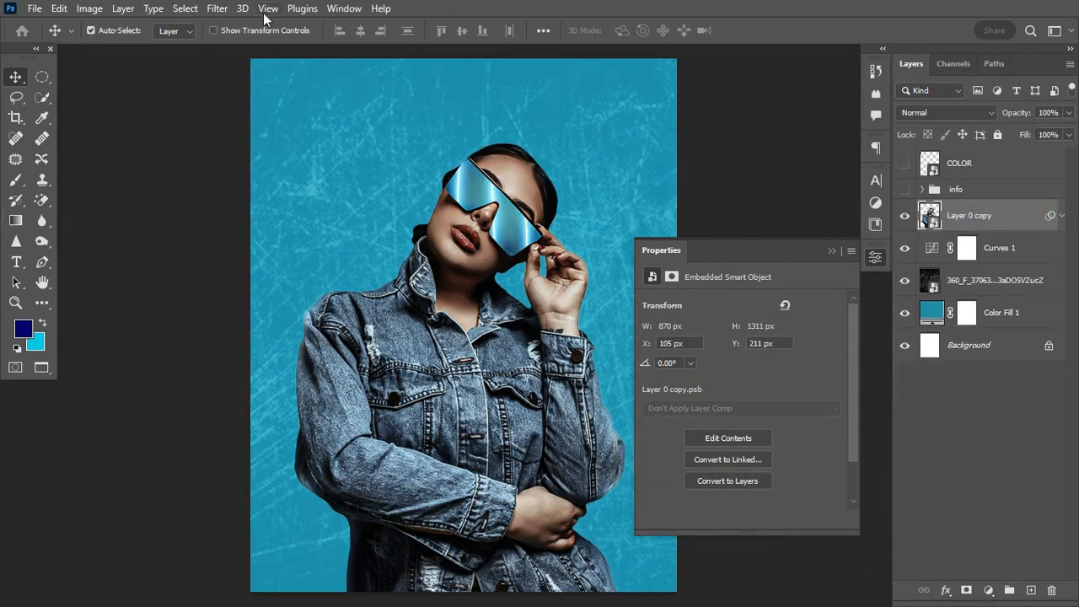
left_click(224, 13)
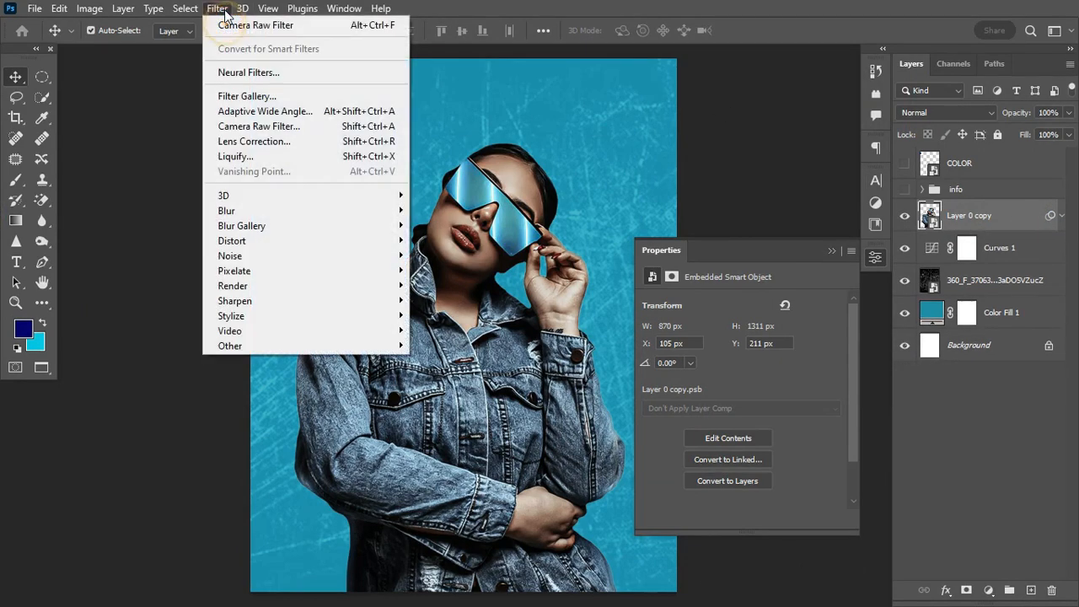
left_click(295, 98)
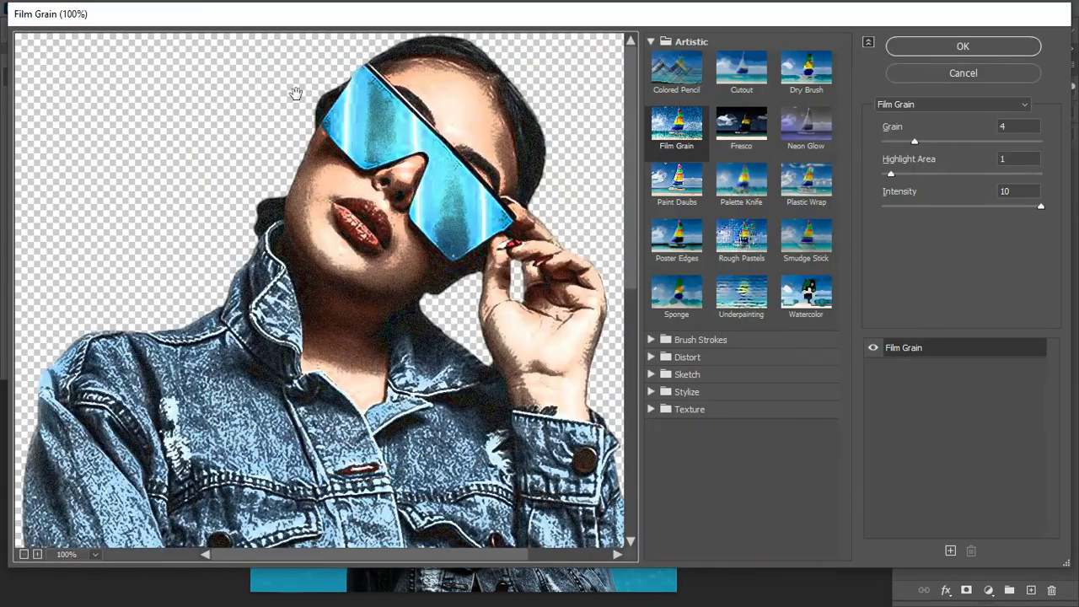
Preview Artistic effects such as Colored Pencil, Cutout, Palette Knife and Paint Daubs on the model photo.
left_click(684, 72)
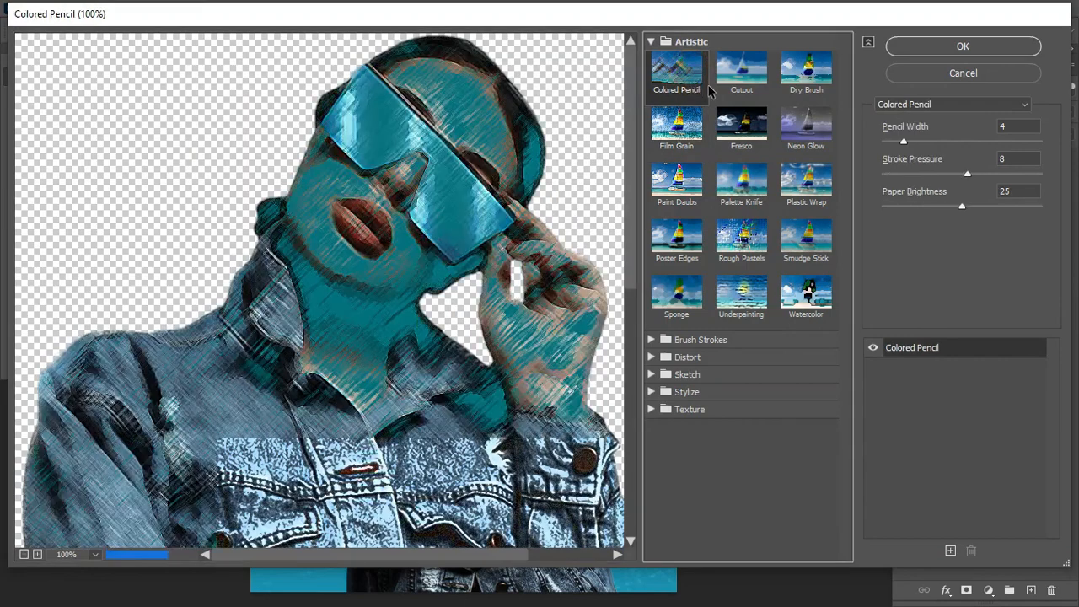
left_click(722, 84)
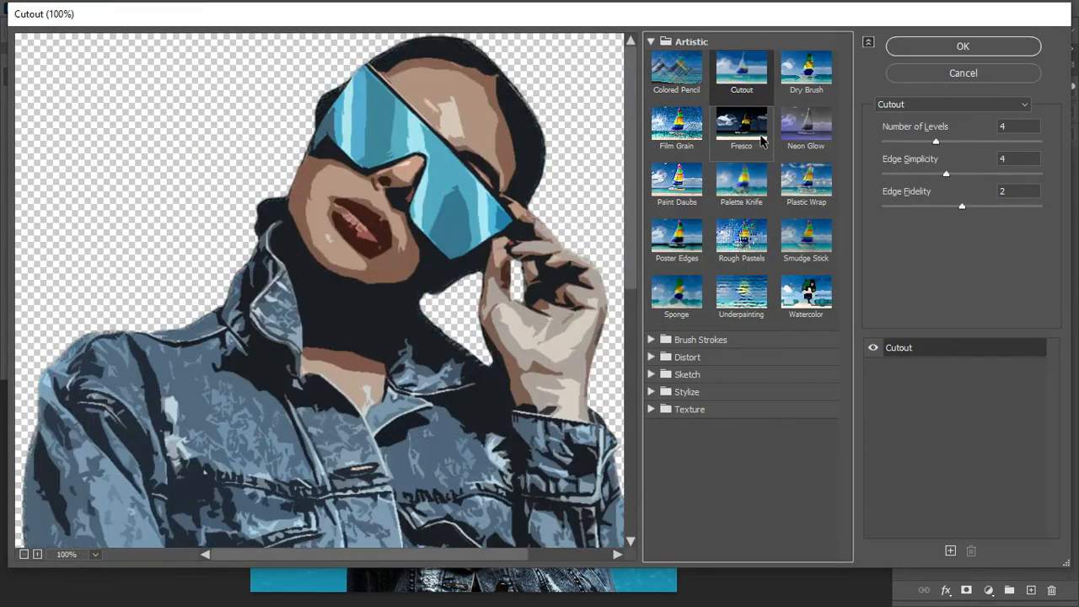
left_click(760, 149)
left_click(750, 187)
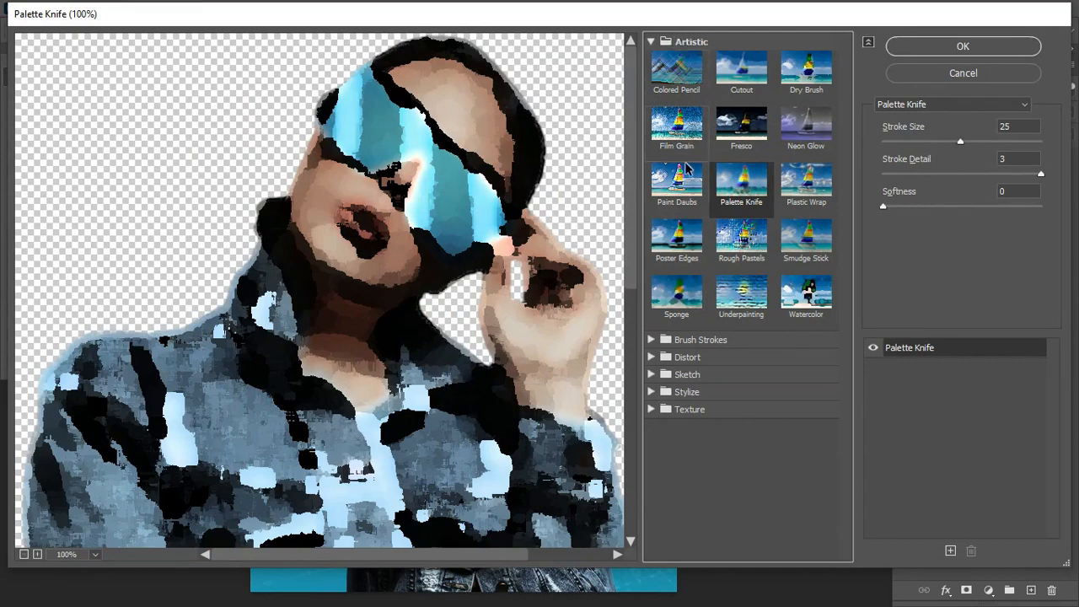
left_click(680, 191)
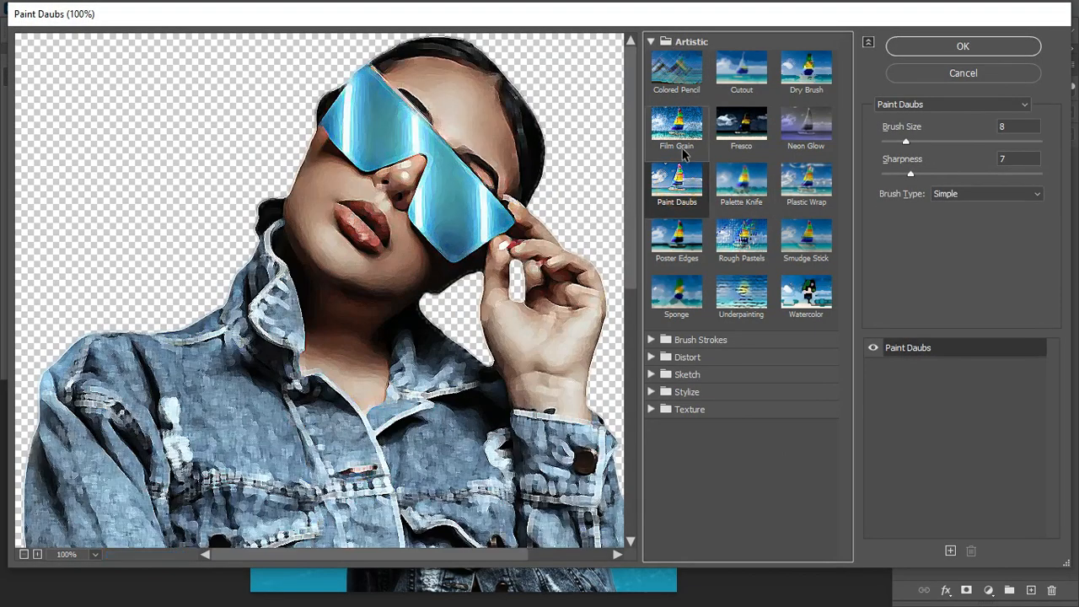
Apply the Film Grain effect to the model photo with Grain 4, Highlight Area 1 and Intensity 10.
left_click(683, 143)
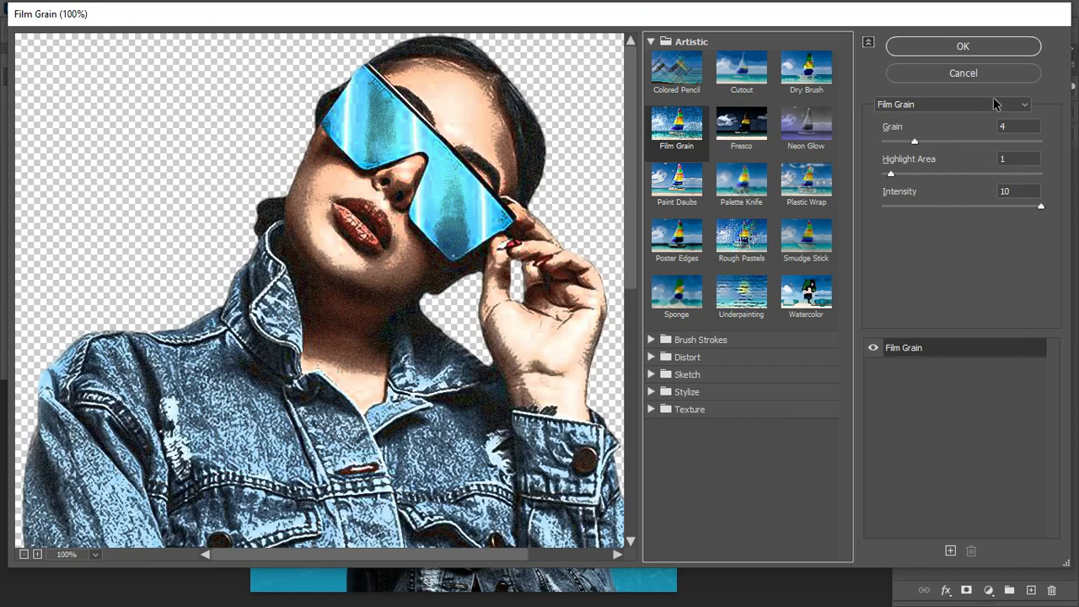
left_click(963, 47)
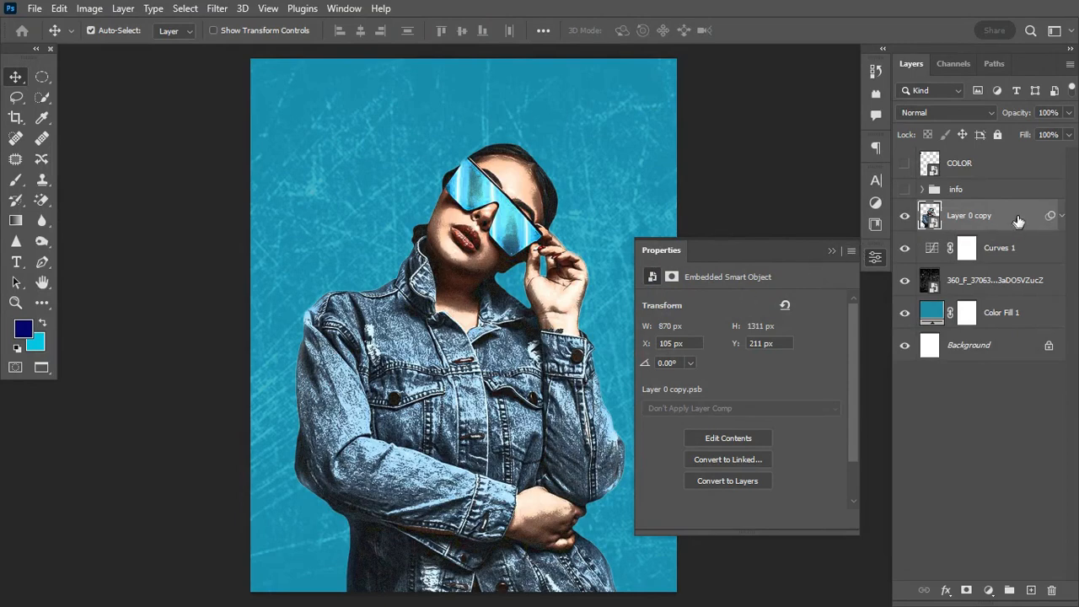
left_click(831, 251)
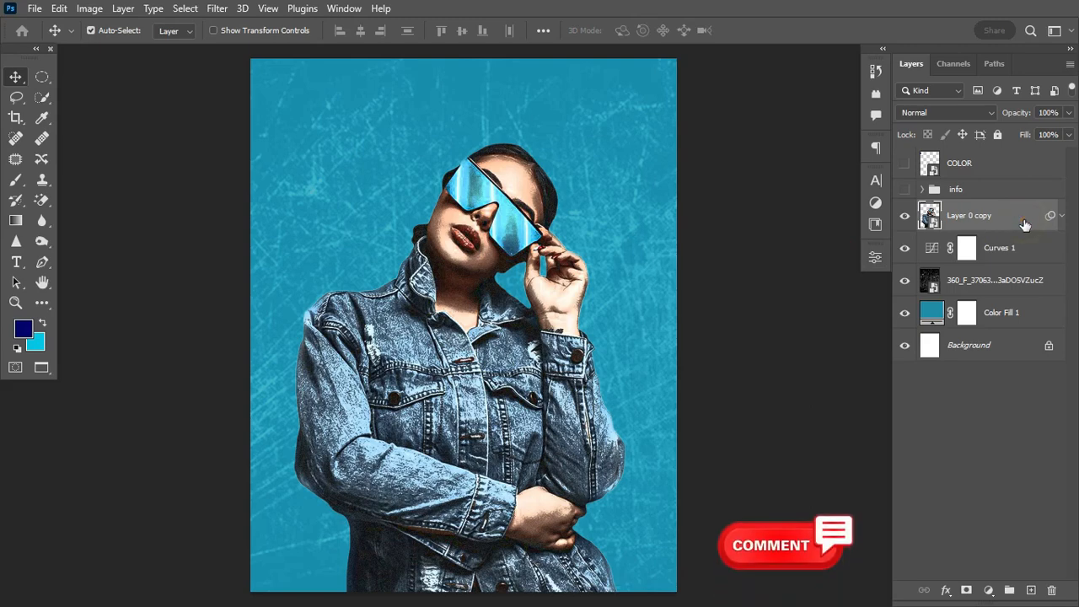
Split the black Blend If slider of the Underlying Layer to 7 / 96 in the model layer's blending options.
double_click(1023, 222)
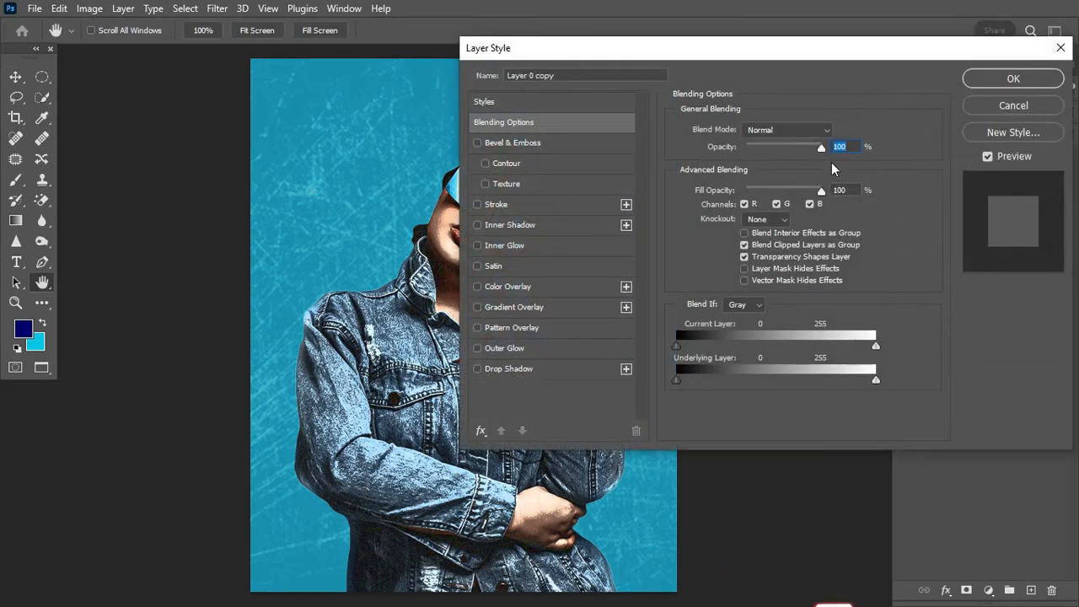
key("alt")
left_click(677, 379, "alt")
left_click_drag(579, 43, 663, 67)
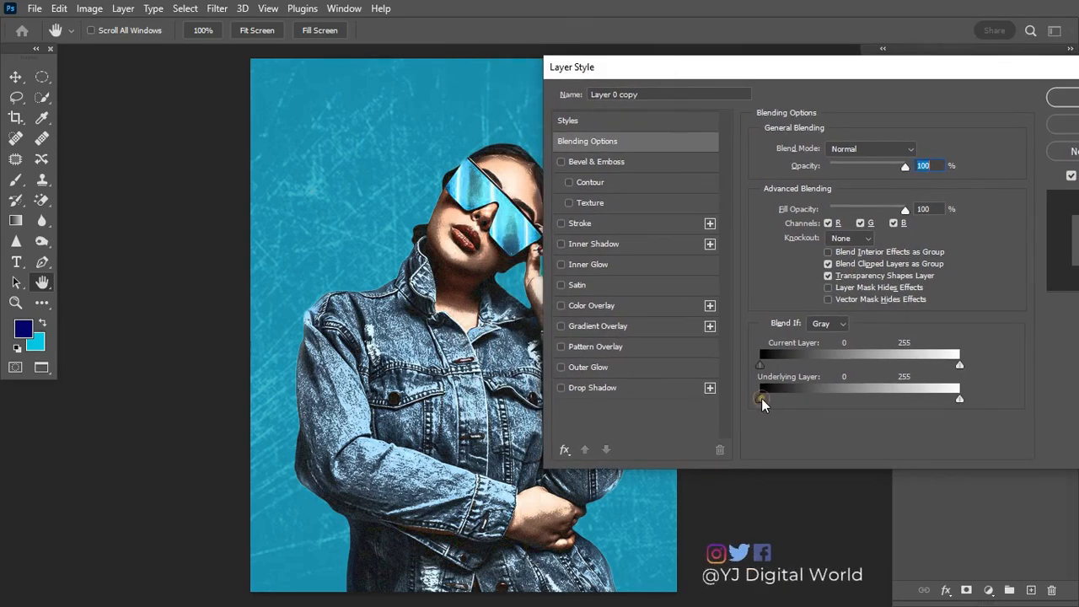
left_click_drag(764, 399, 784, 398)
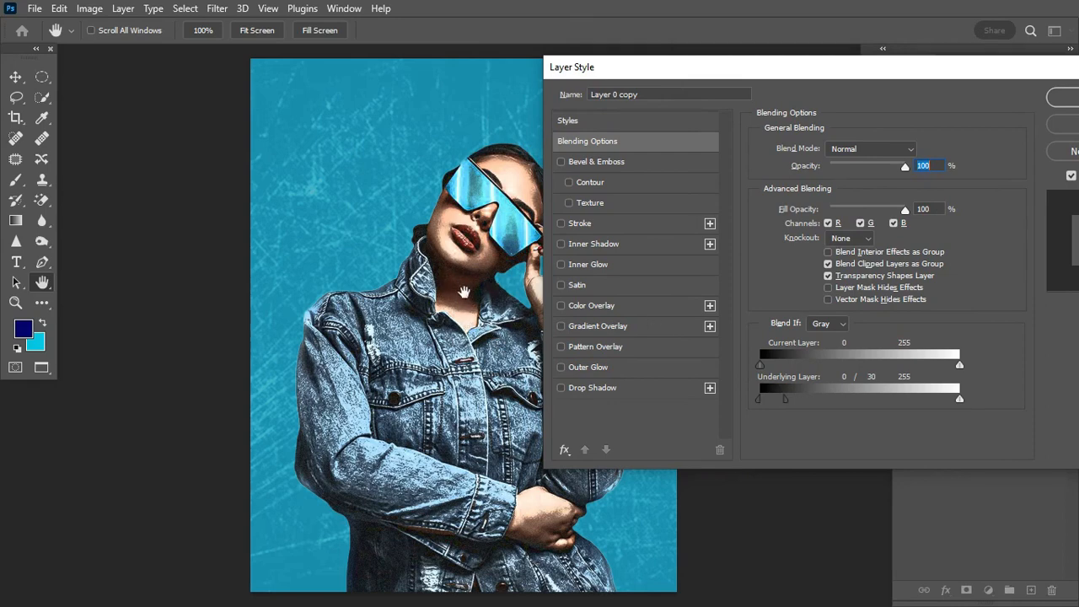
left_click_drag(785, 397, 822, 397)
left_click_drag(757, 398, 762, 399)
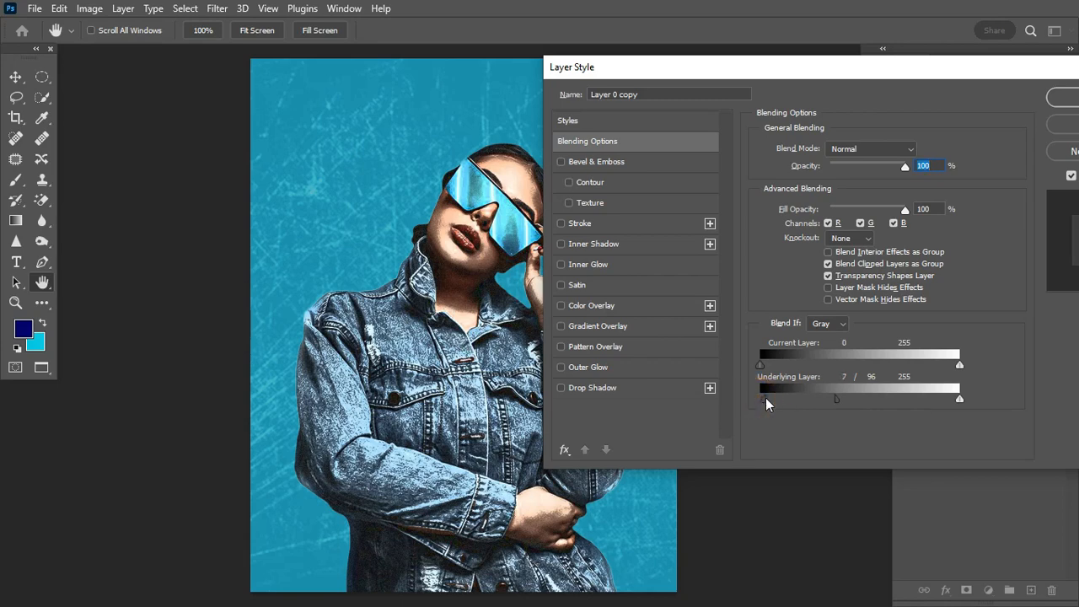
left_click_drag(968, 67, 889, 68)
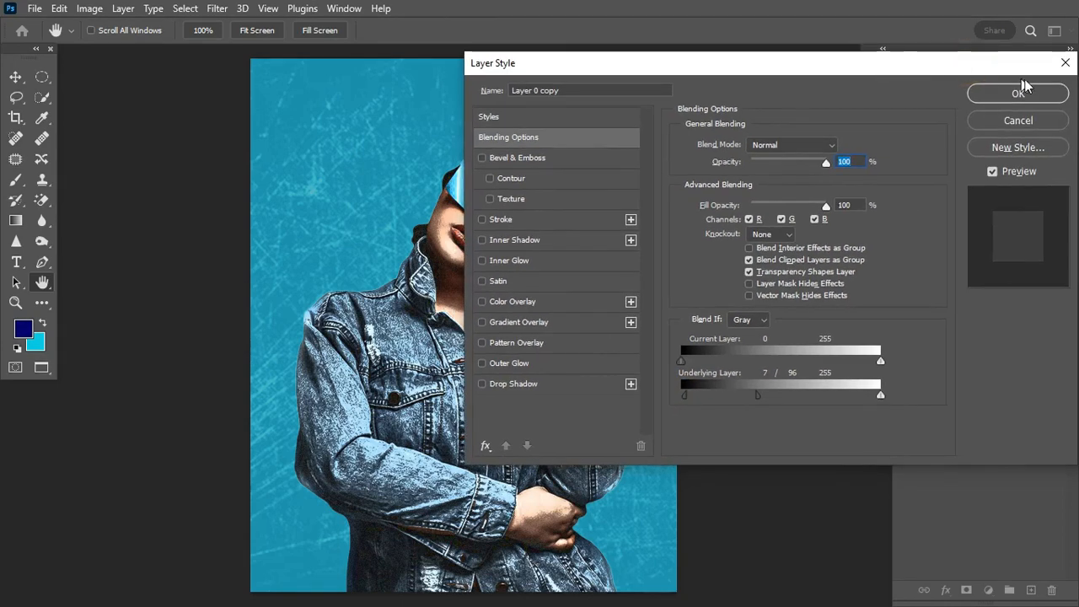
left_click(1020, 90)
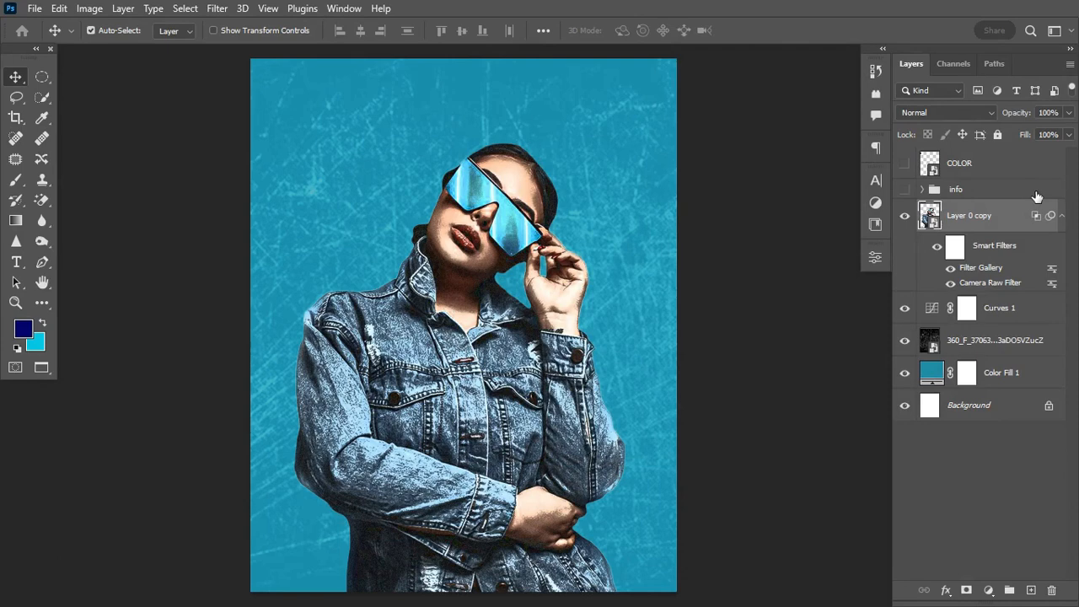
left_click(1062, 216)
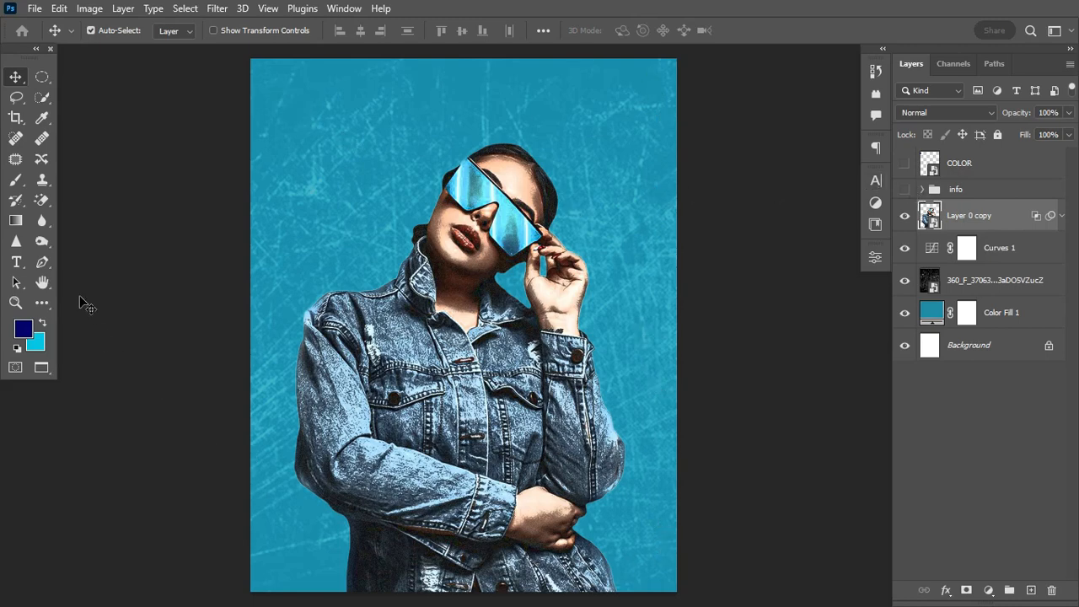
Create a 1080 x 1350 px rectangle shape with no fill above the model layer.
left_click(41, 302)
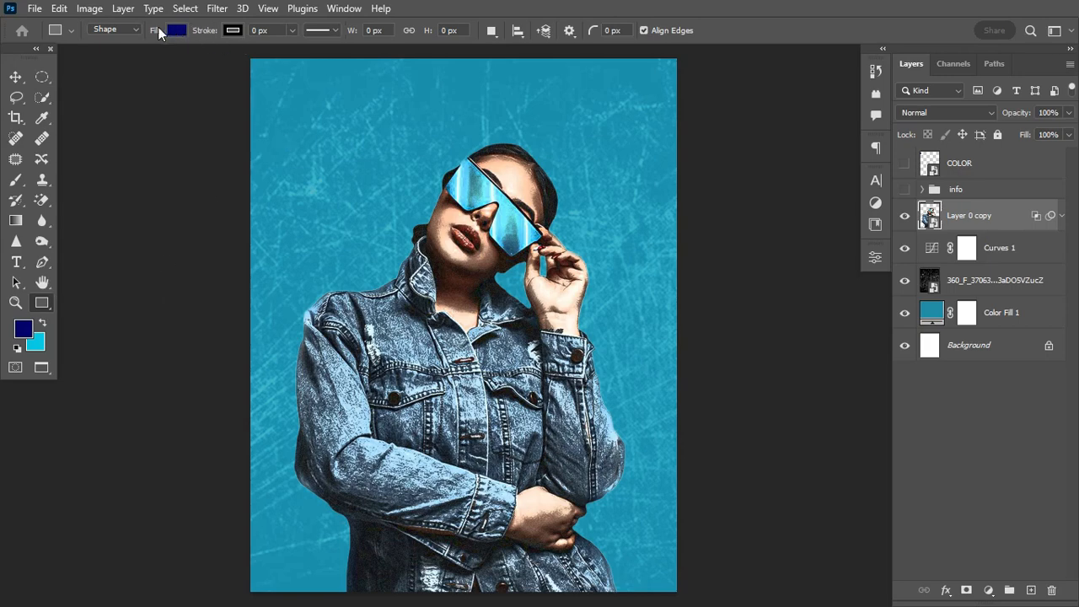
left_click(176, 31)
left_click(84, 59)
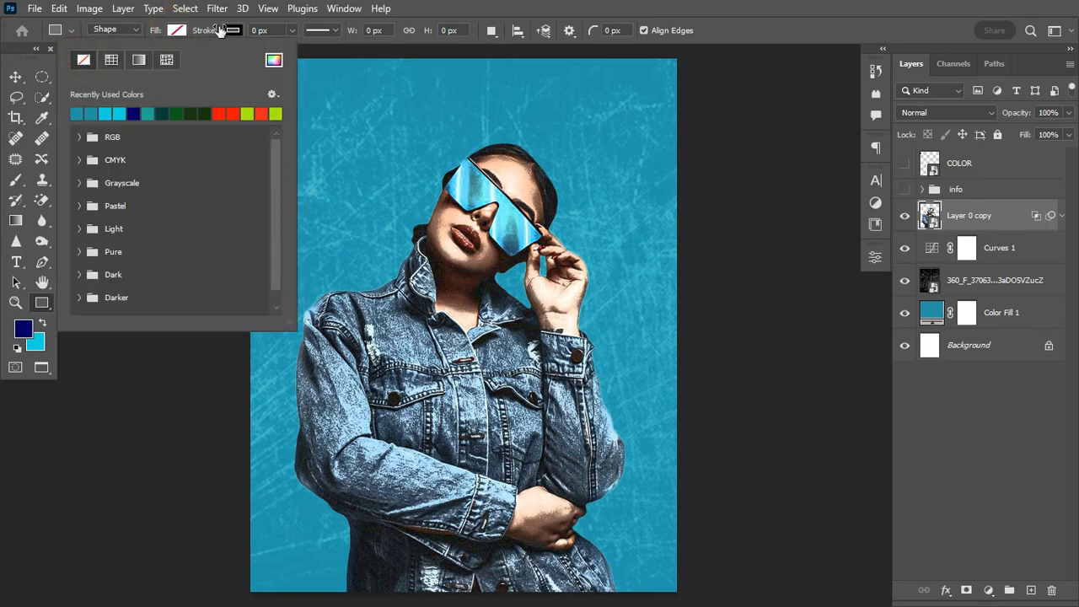
left_click(232, 31)
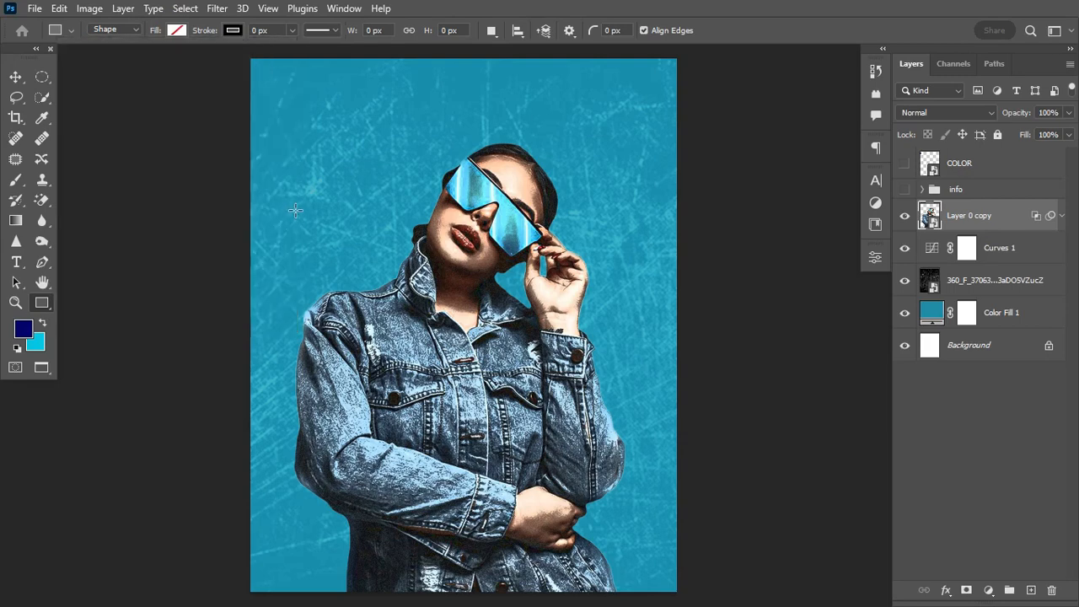
left_click(333, 188)
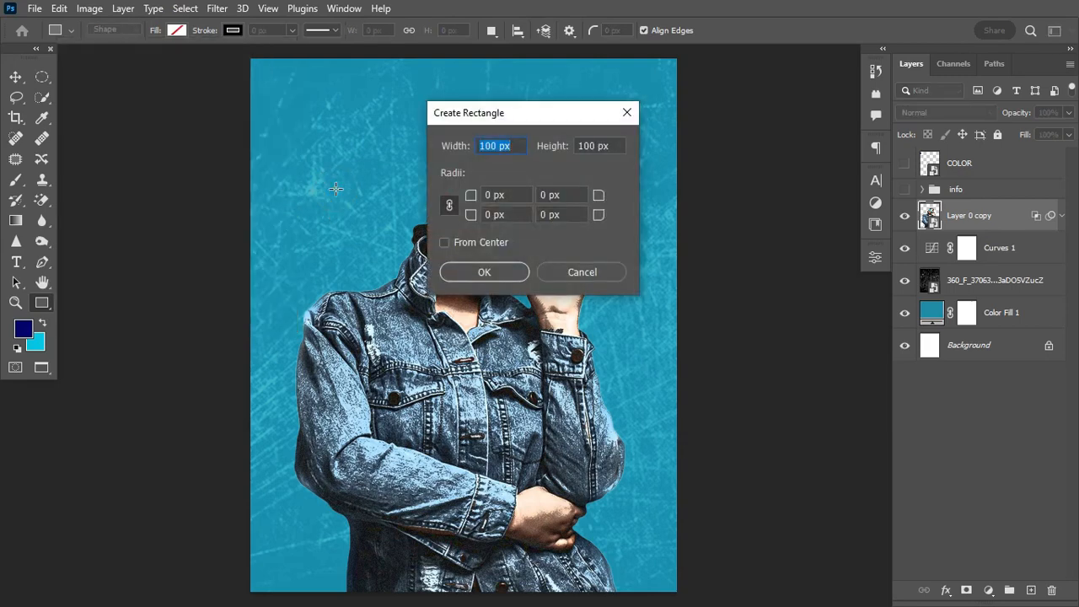
type("1")
key("Tab")
type("1")
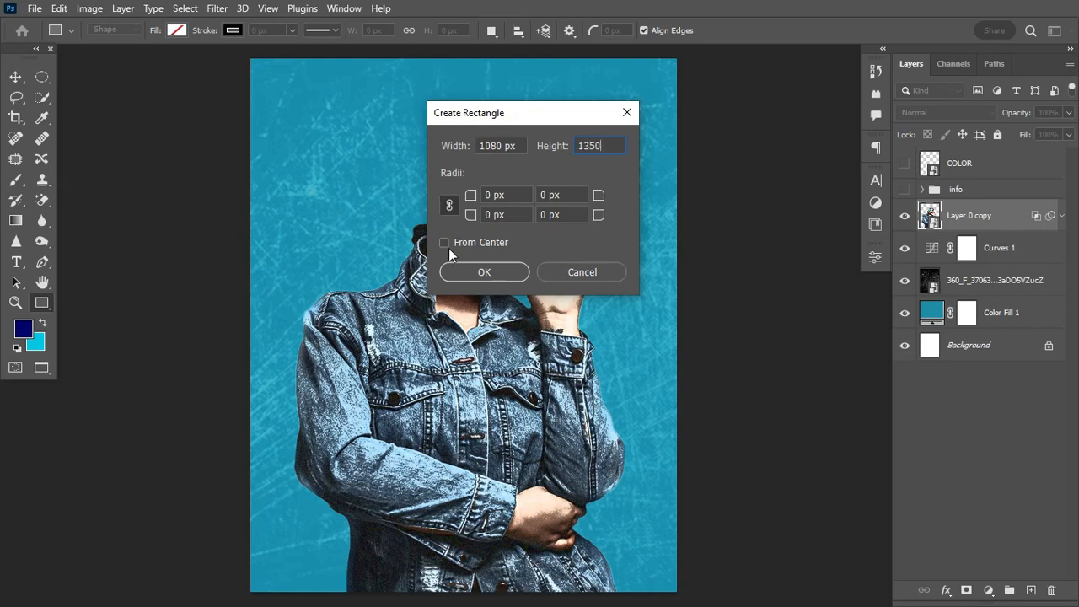
left_click(485, 273)
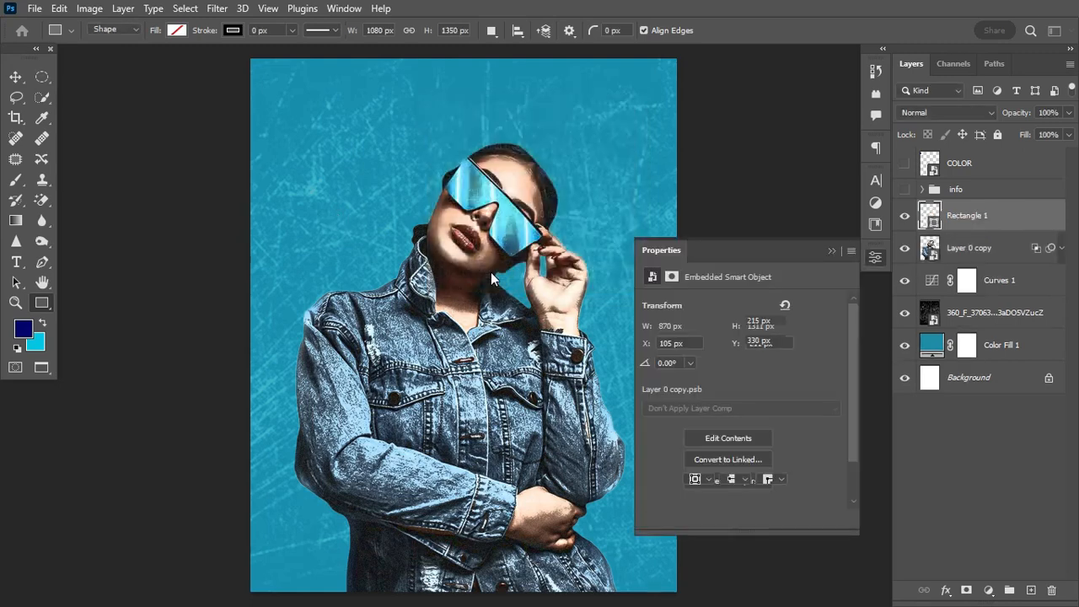
left_click(831, 250)
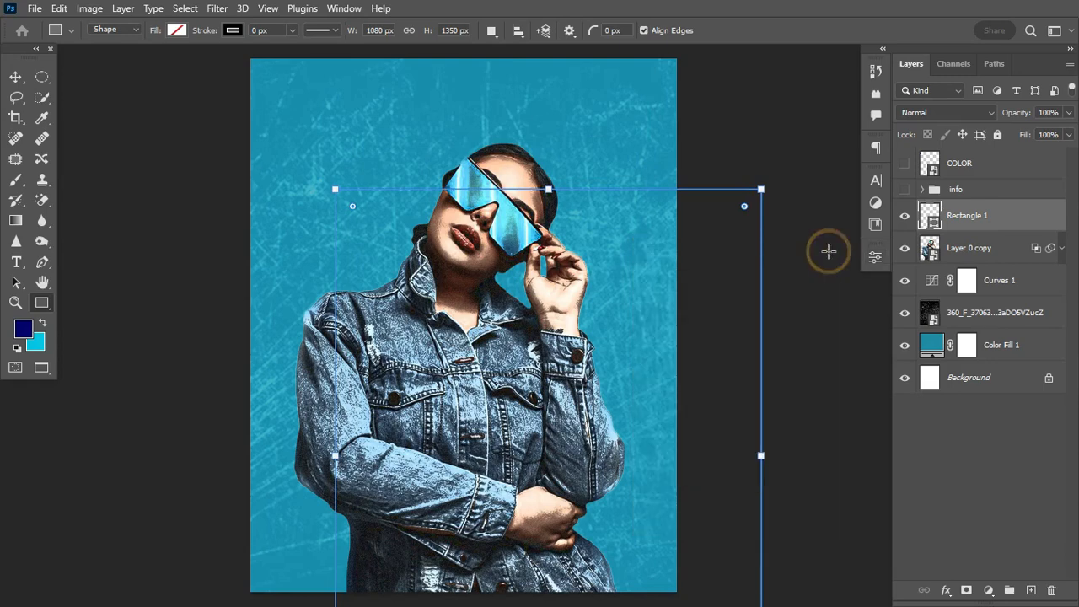
Align the rectangle shape with the whole canvas, centring it horizontally and vertically, and clear the selection.
key("ctrl+a")
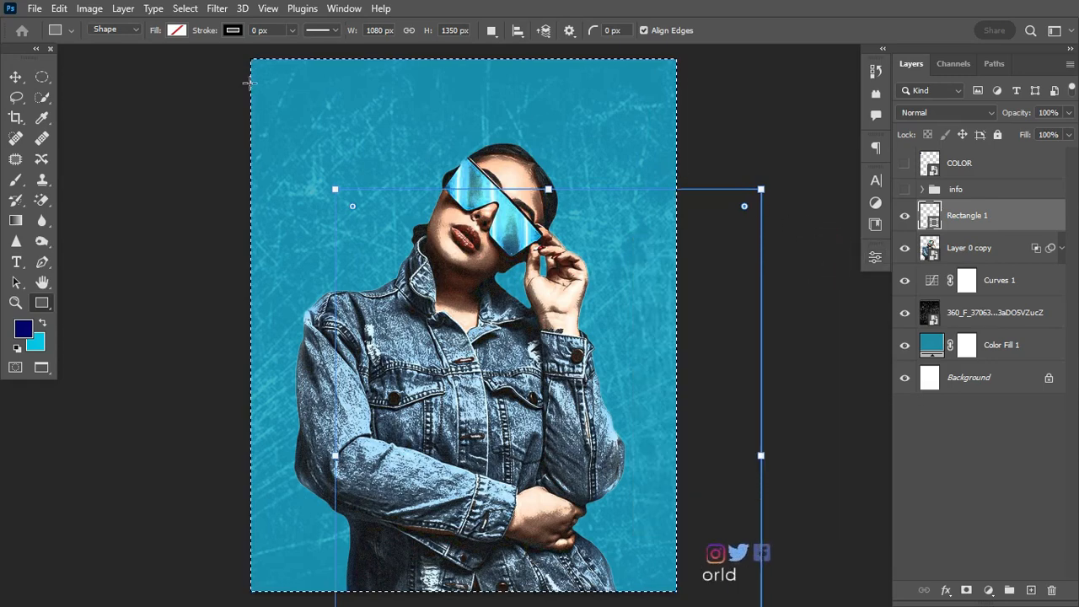
left_click(18, 78)
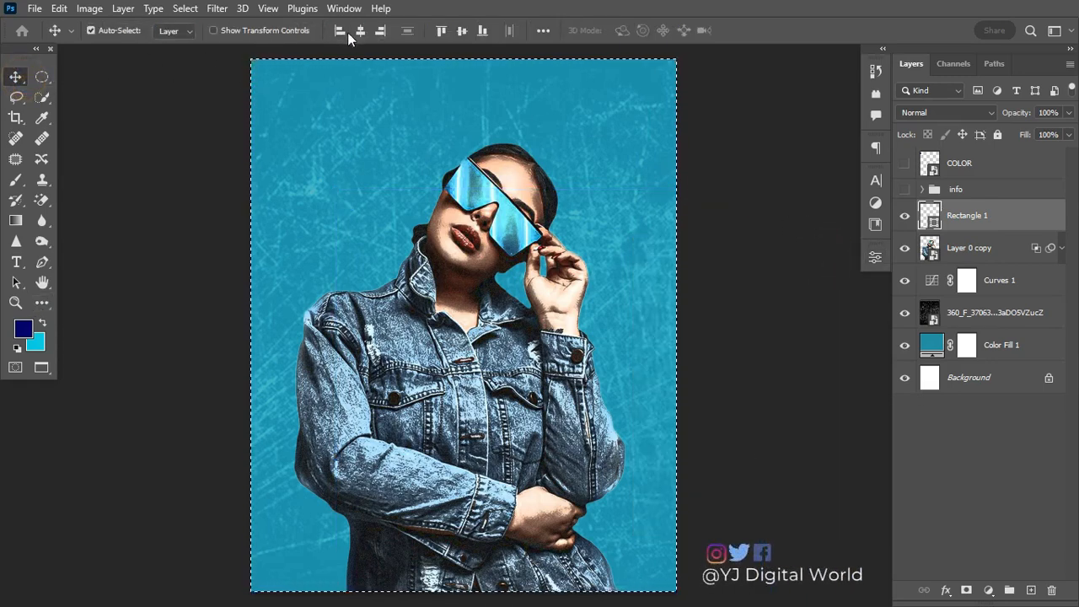
left_click(464, 31)
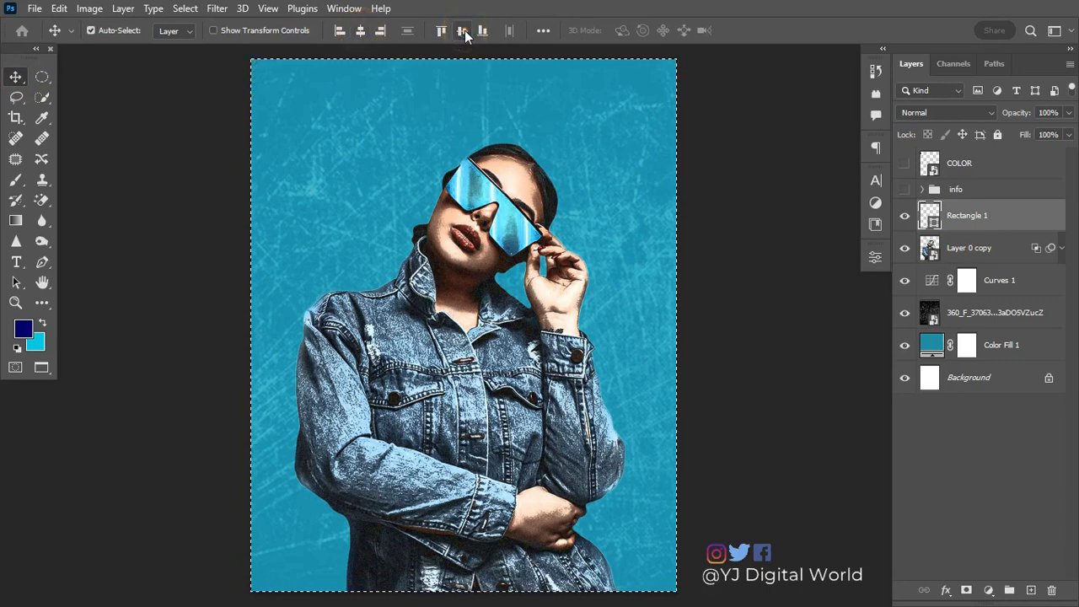
key("ctrl+d")
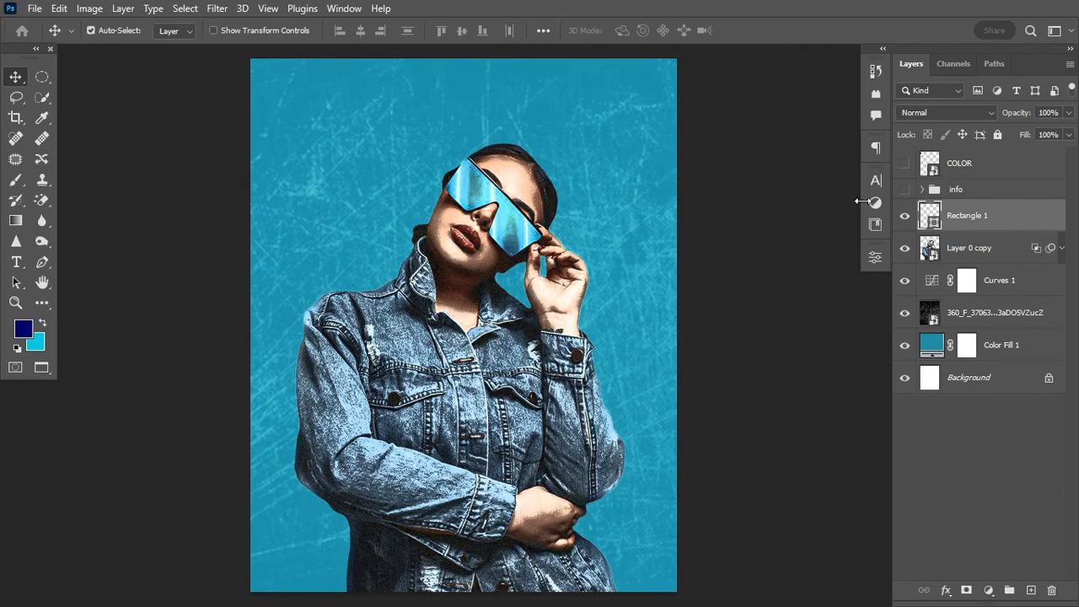
Give the rectangle a 32 px stroke in white (ffffff) to form a border around the poster.
left_click(42, 303)
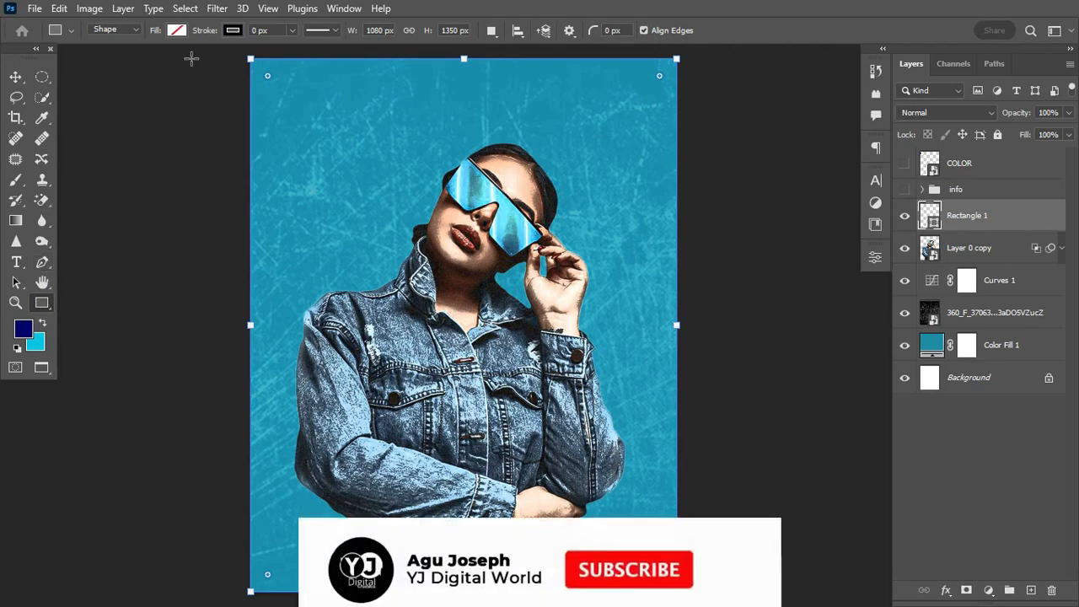
left_click_drag(206, 32, 220, 32)
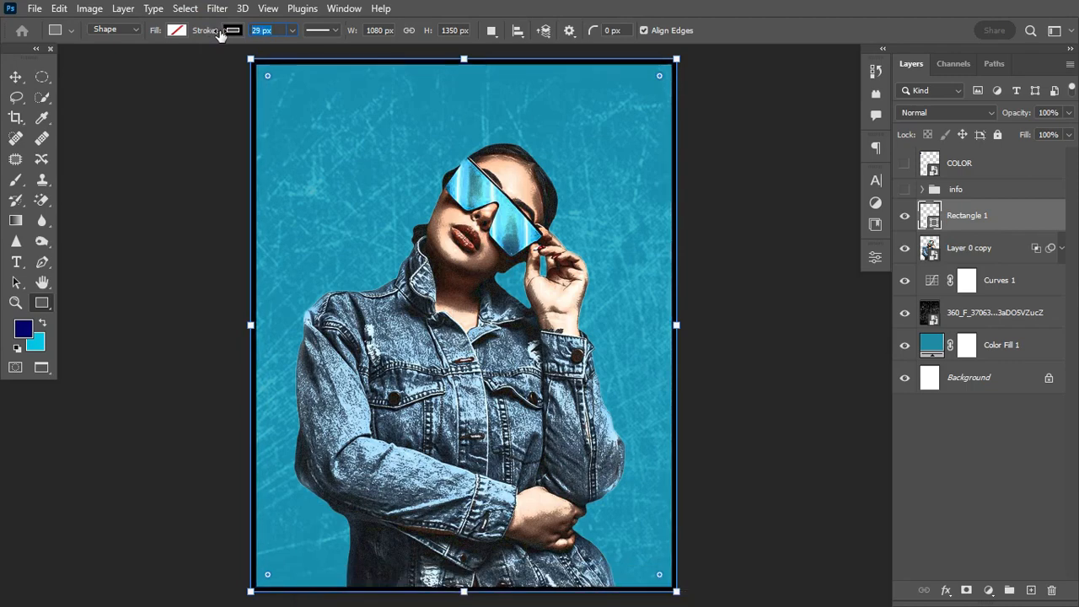
left_click_drag(221, 33, 209, 34)
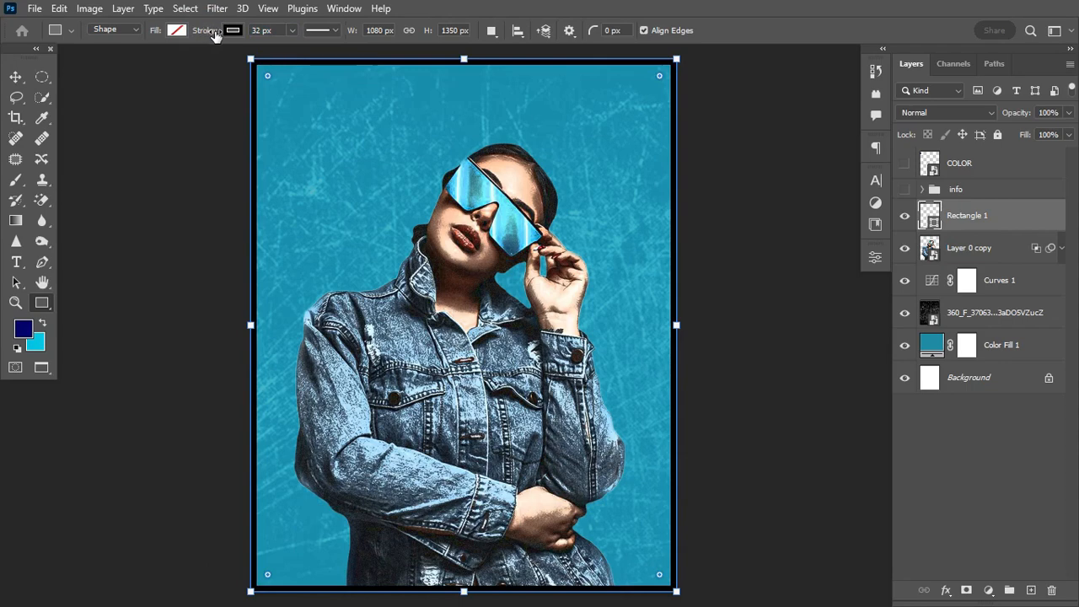
left_click(232, 30)
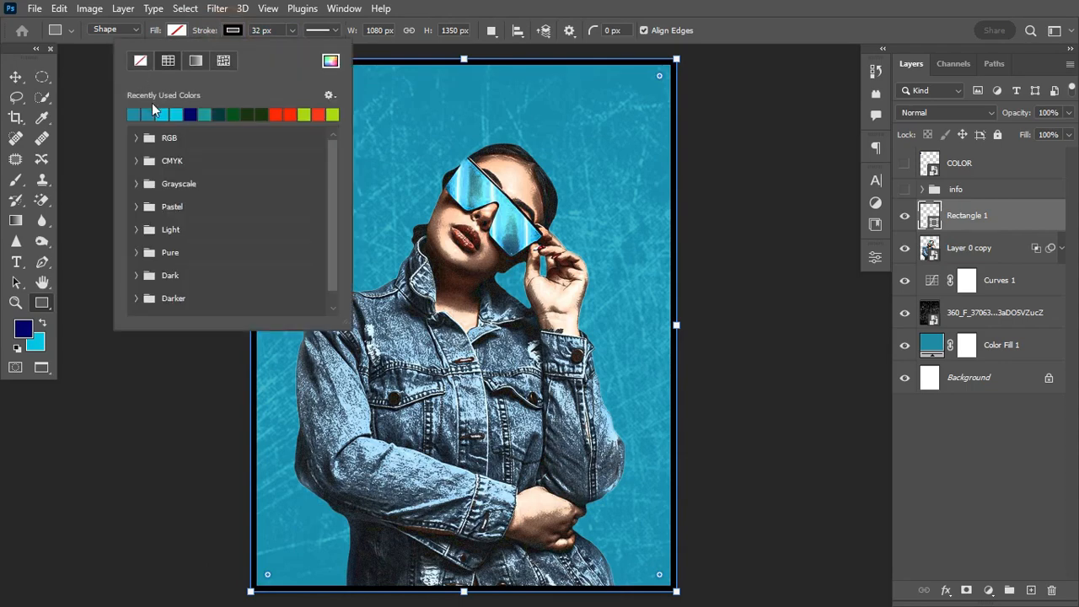
left_click(330, 60)
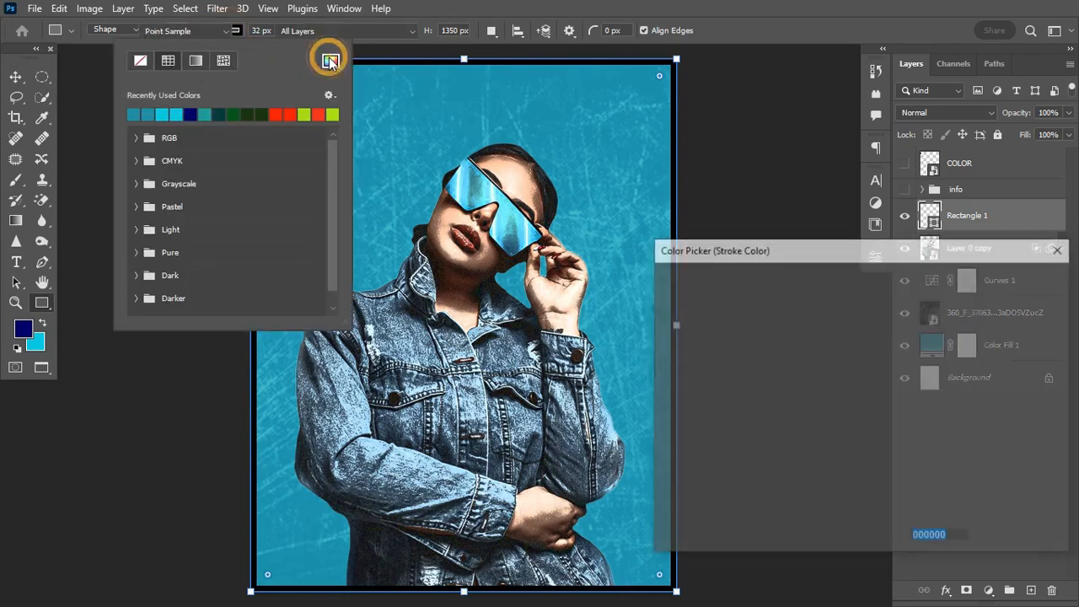
left_click(739, 338)
left_click_drag(675, 296, 660, 286)
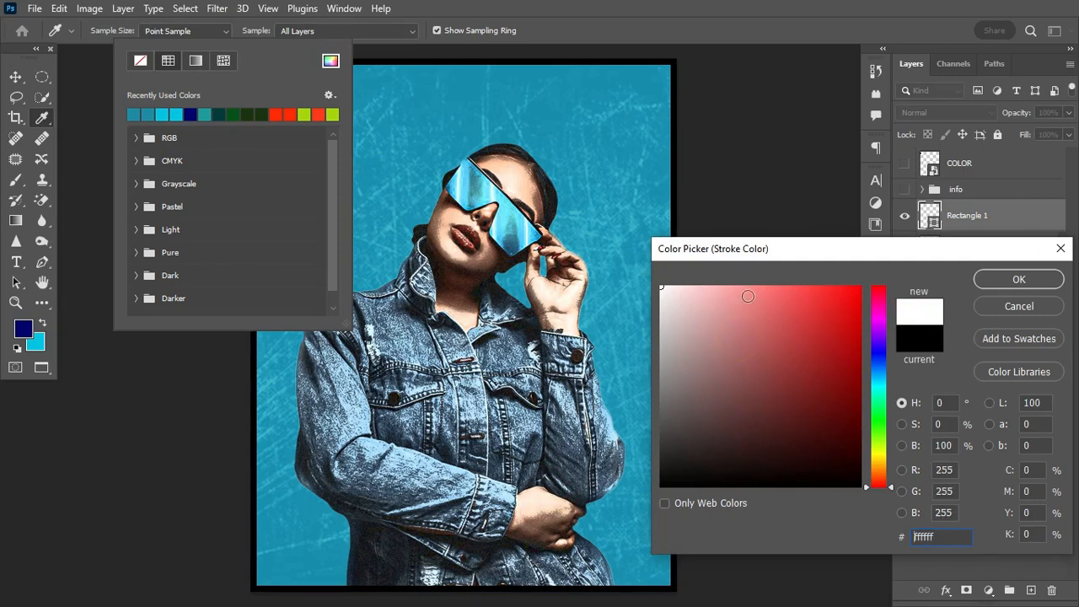
left_click(1003, 282)
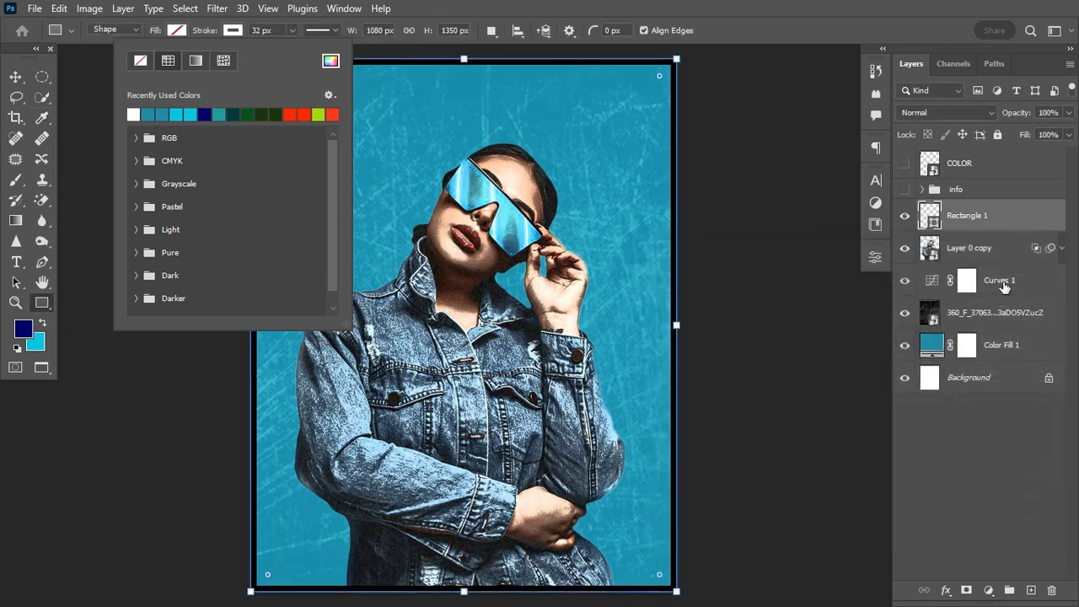
left_click(15, 76)
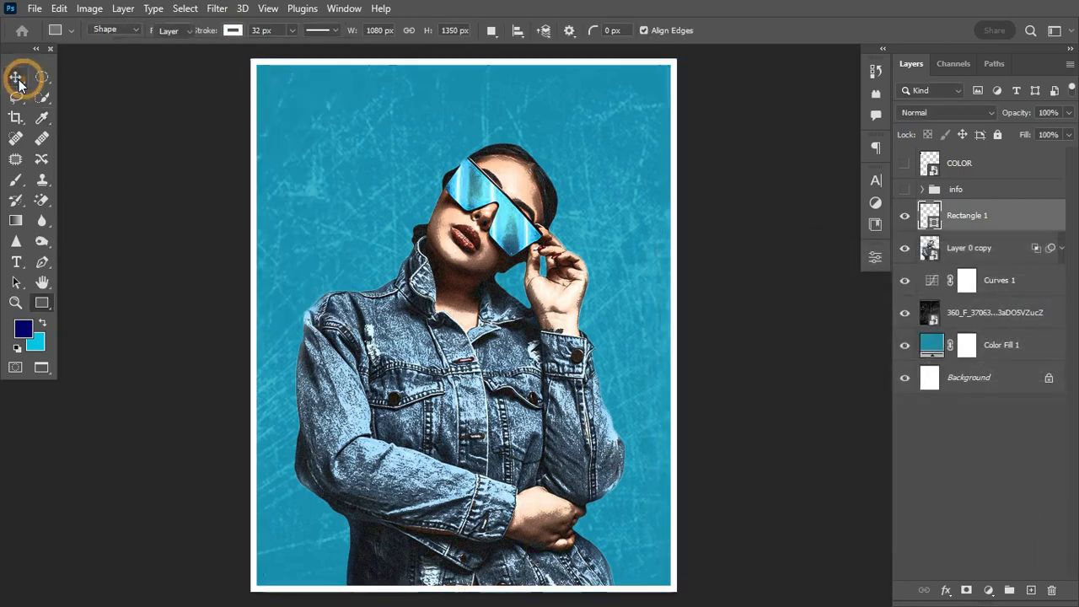
Toggle the rectangle's visibility to compare, and increase its white stroke width to 51 px.
left_click(1007, 249)
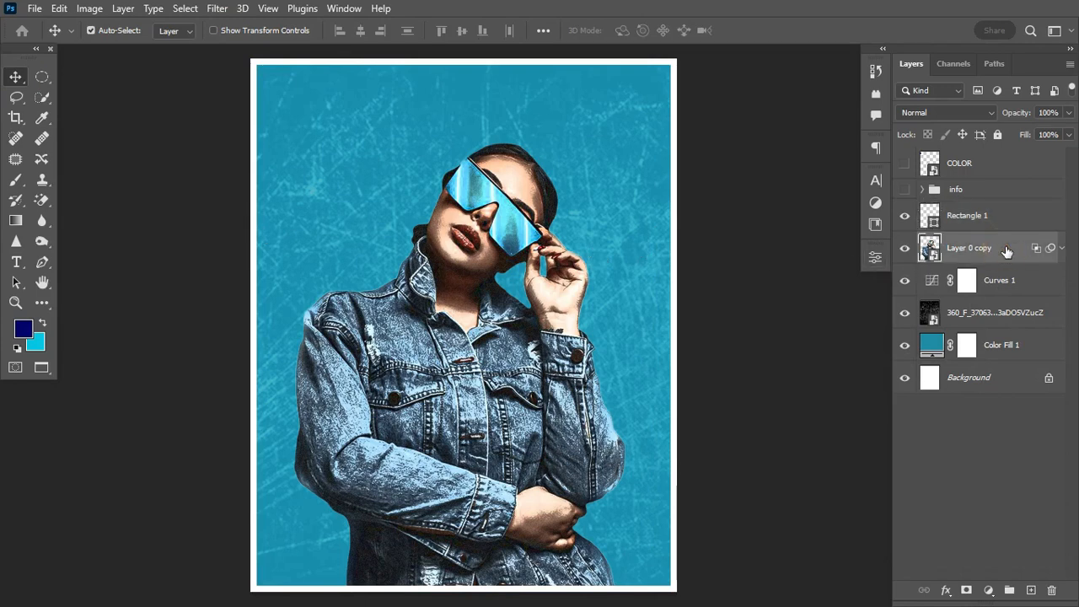
left_click(998, 216)
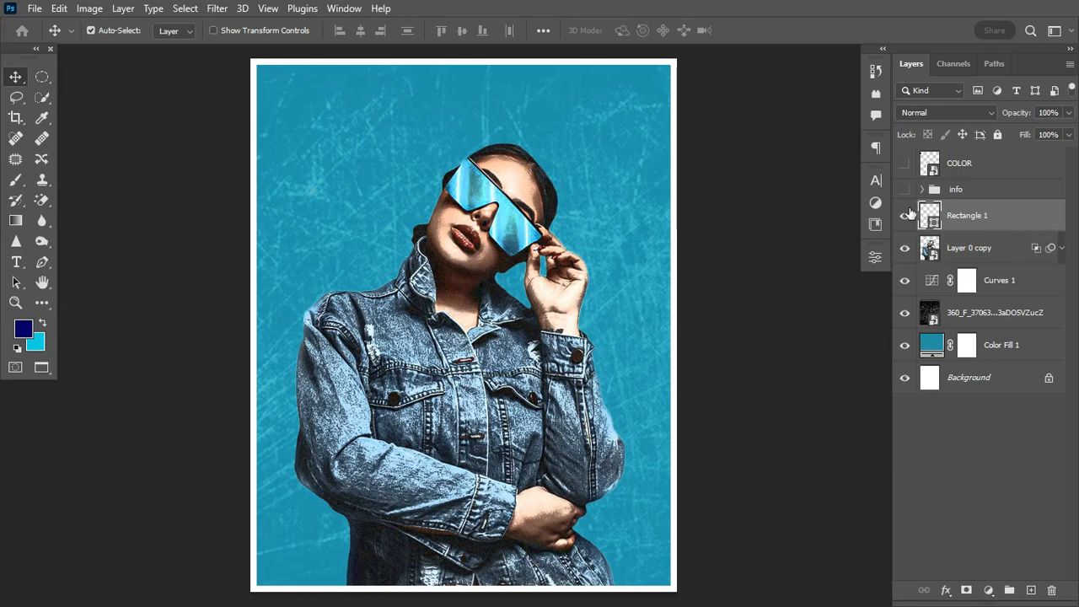
left_click(905, 216)
left_click(904, 216)
left_click(42, 303)
left_click(201, 32)
left_click_drag(202, 32, 215, 36)
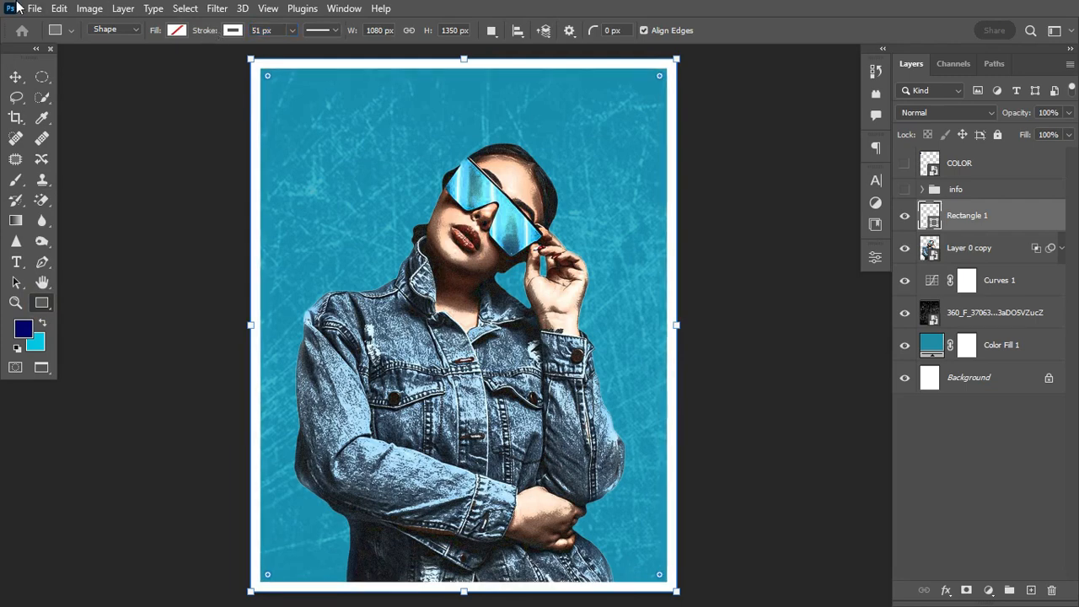
left_click(15, 76)
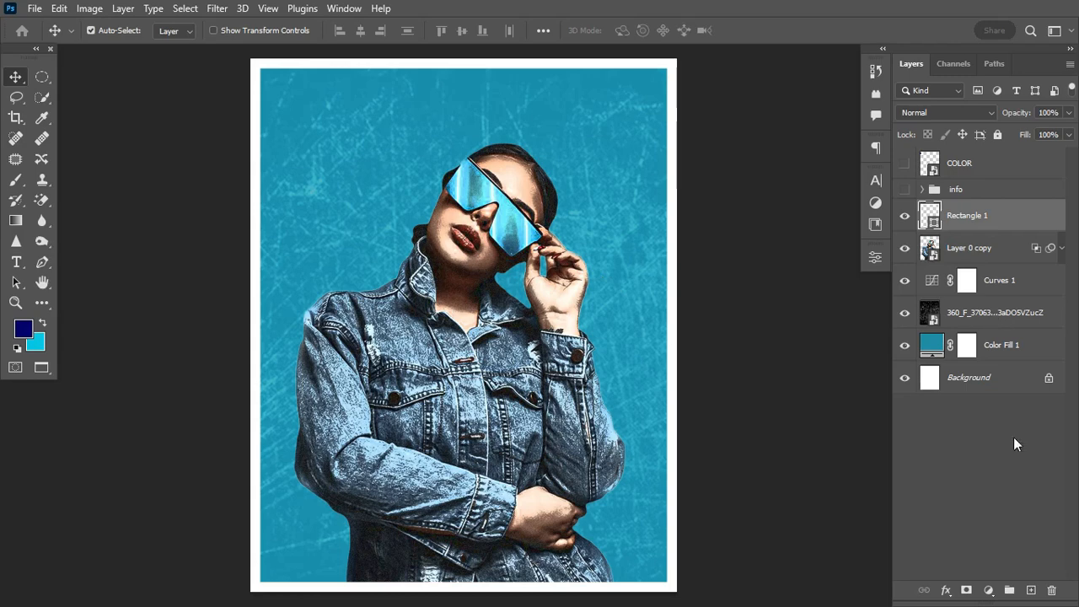
Add a Gradient Map adjustment layer above the rectangle and open its gradient for editing.
left_click(988, 590)
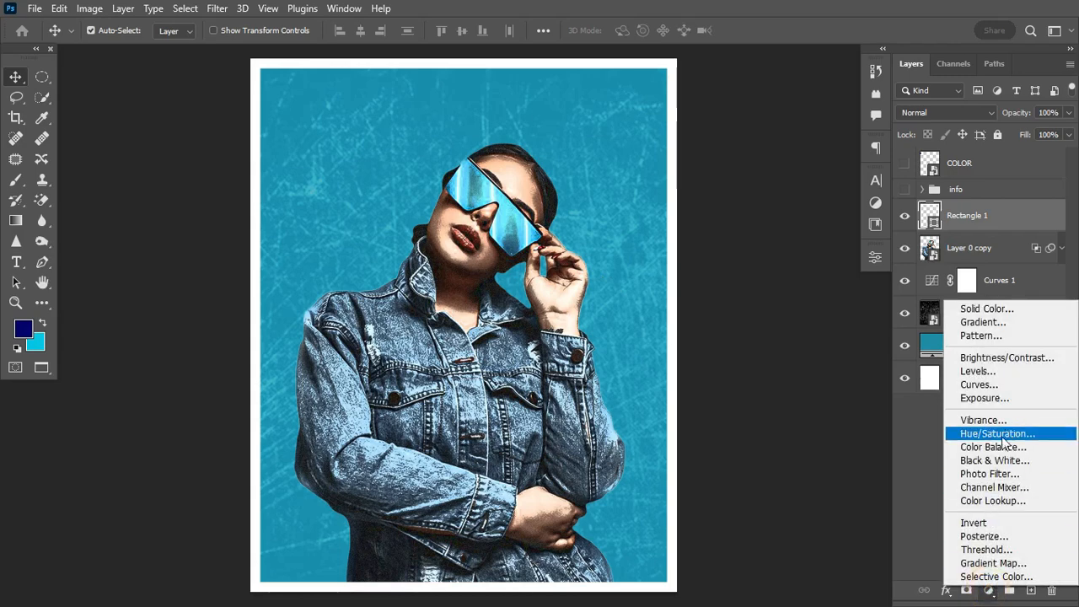
left_click(996, 563)
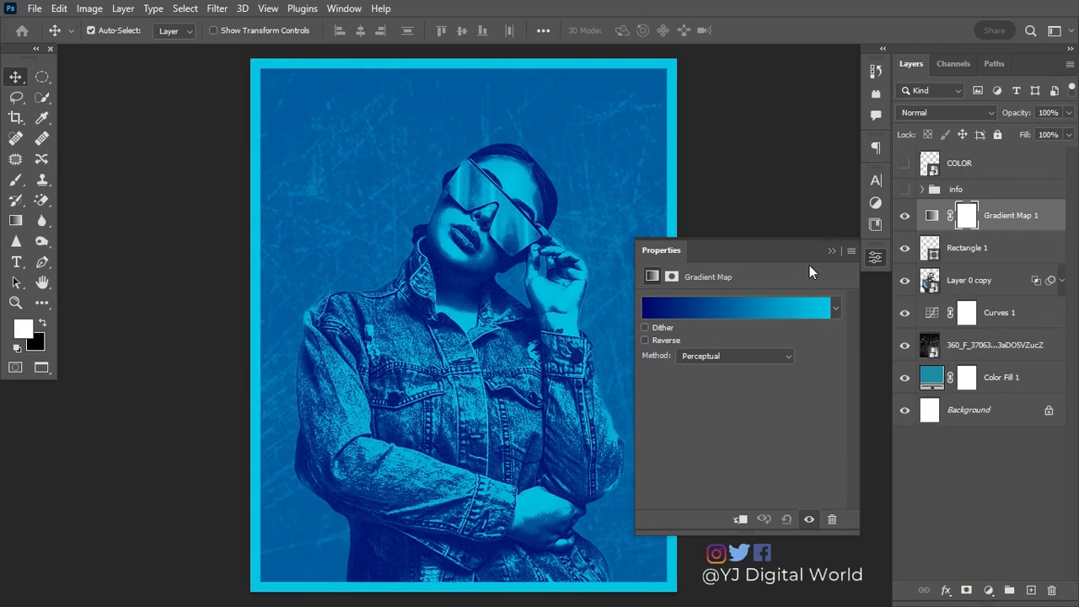
left_click(931, 216)
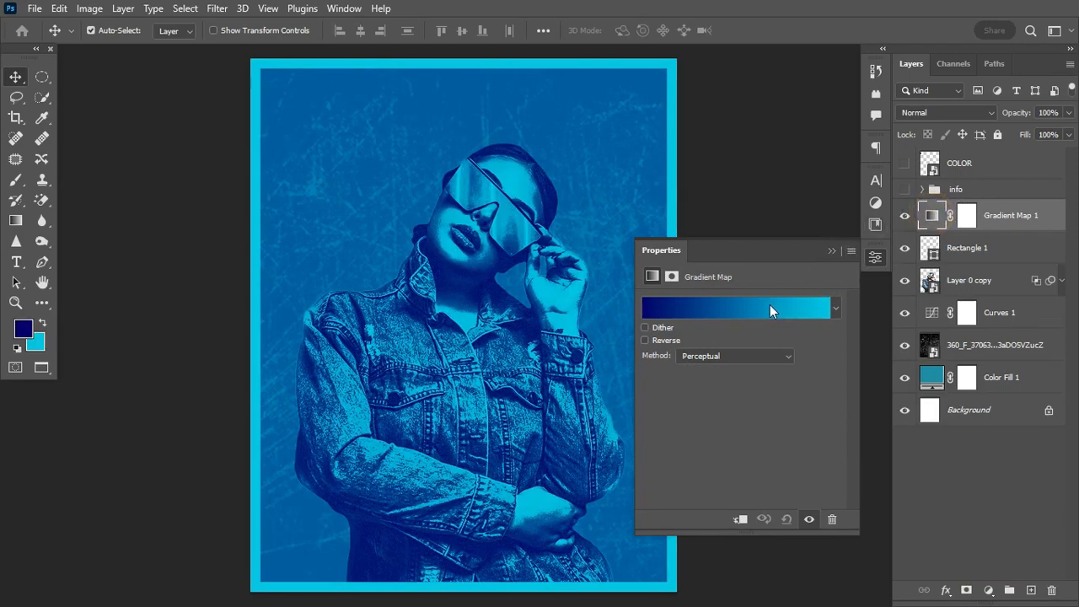
left_click(767, 307)
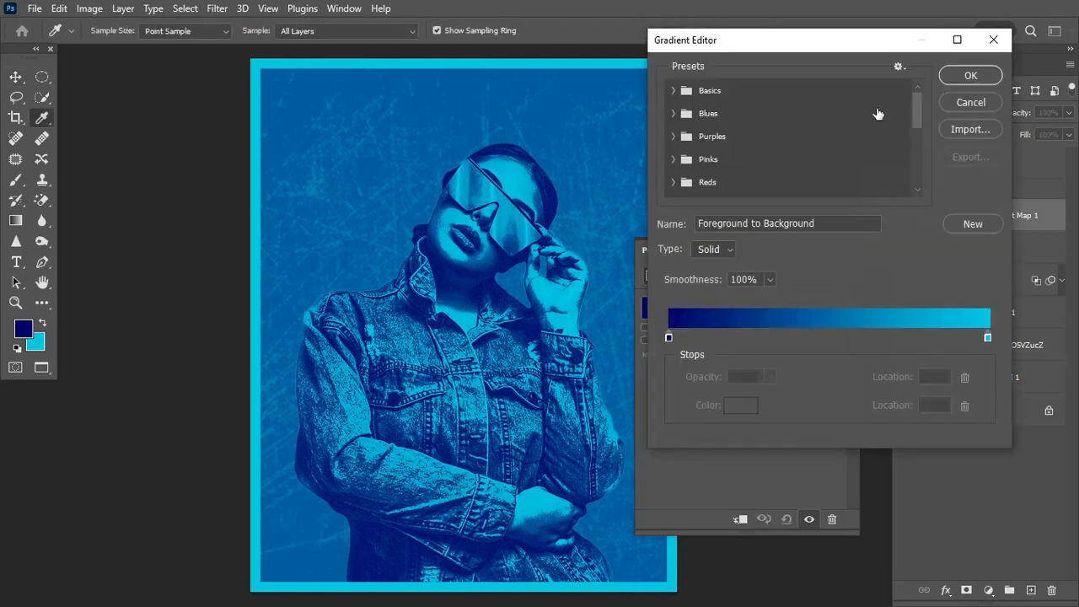
left_click_drag(911, 101, 922, 177)
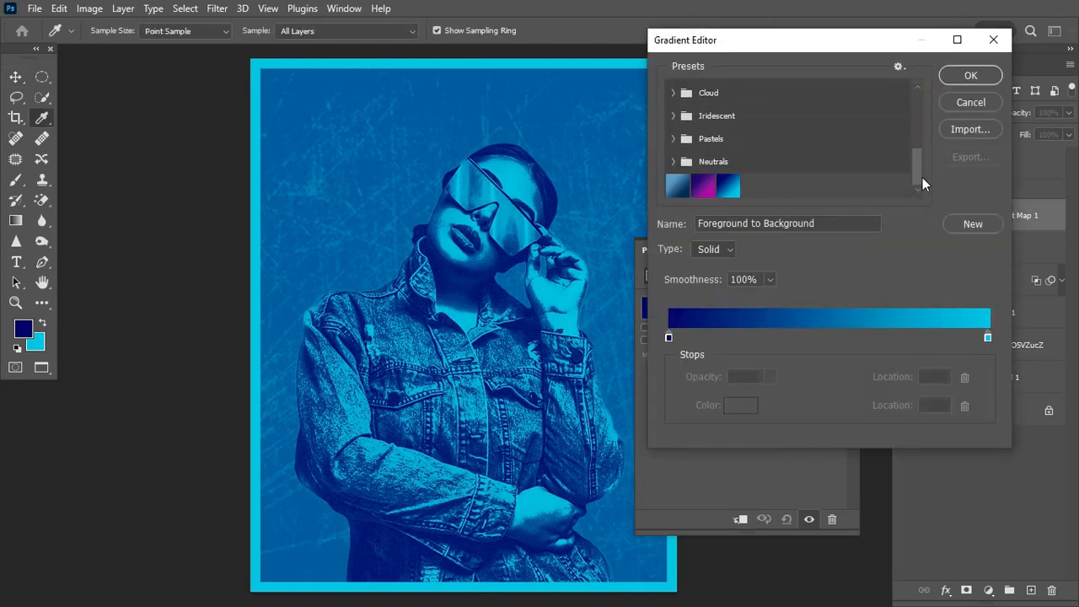
Check the hex colours of the gradient's dark blue and cyan stops and accept the gradient.
left_click(670, 338)
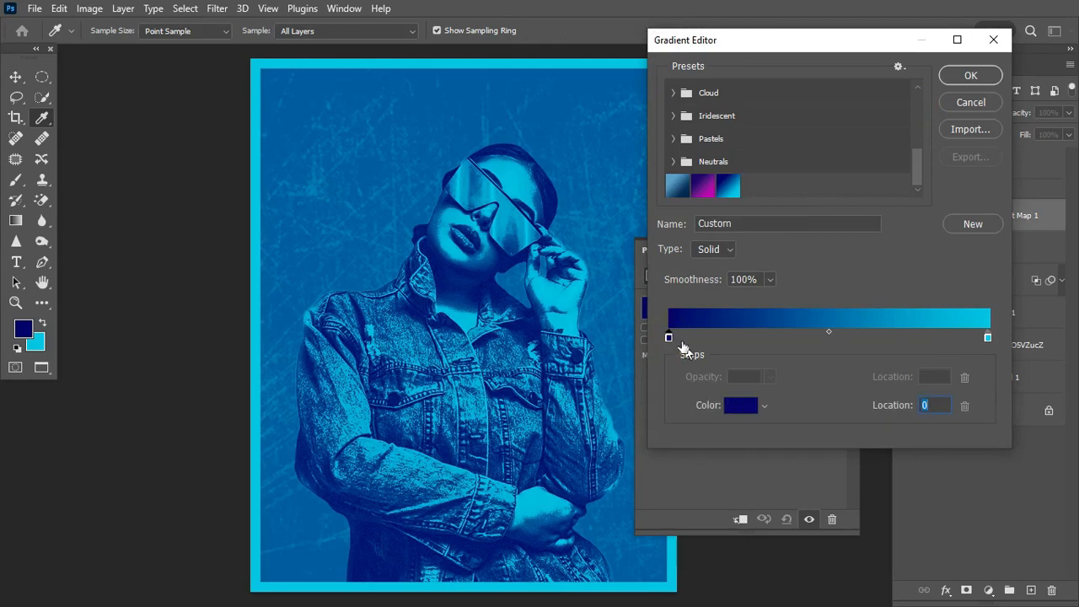
left_click(736, 405)
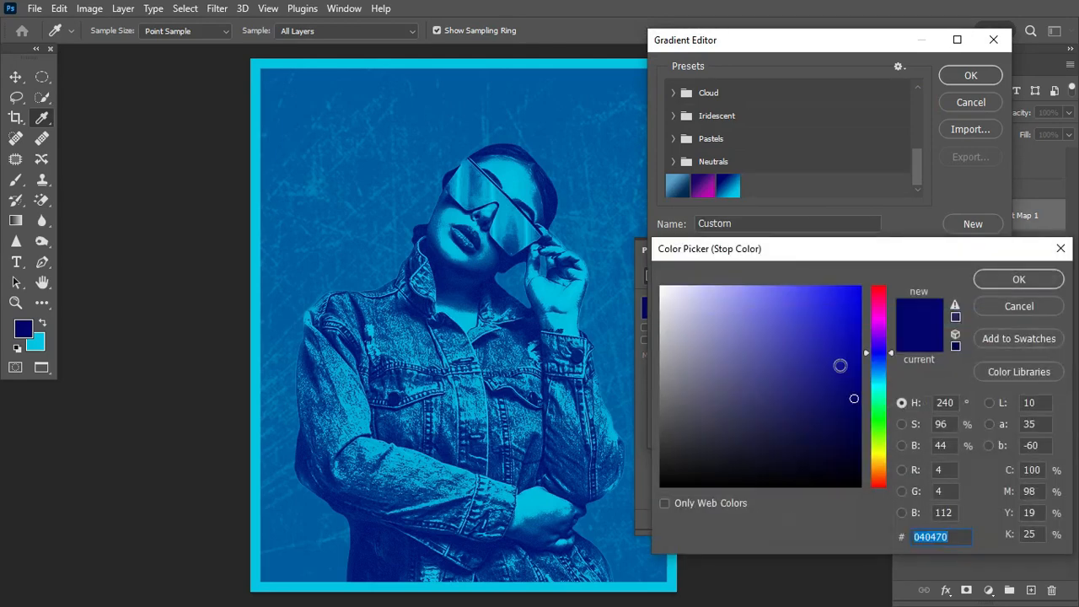
left_click(953, 536)
left_click(1018, 306)
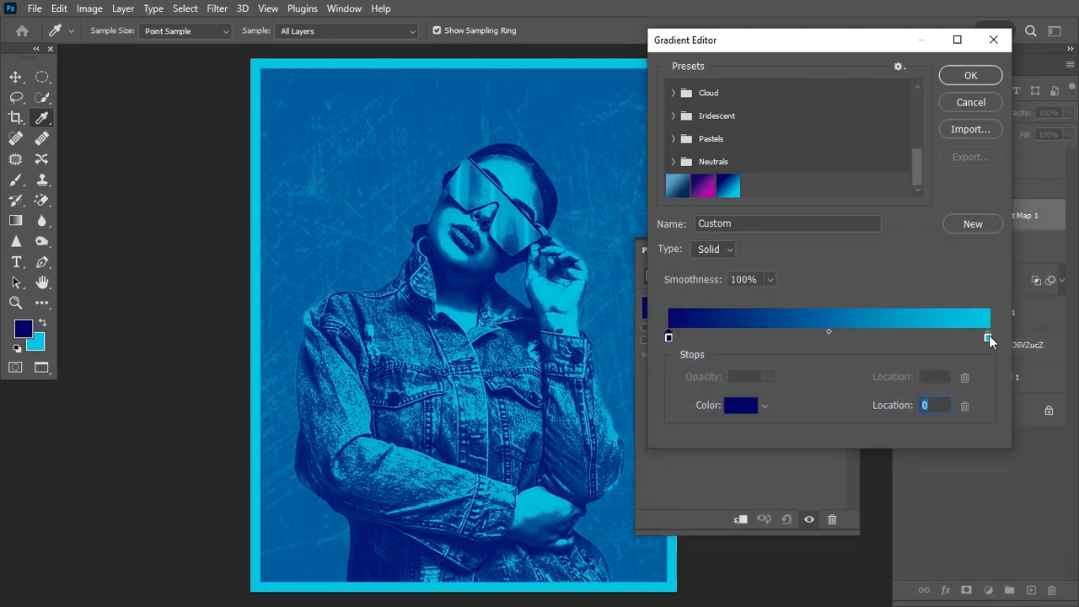
left_click(988, 337)
left_click(747, 407)
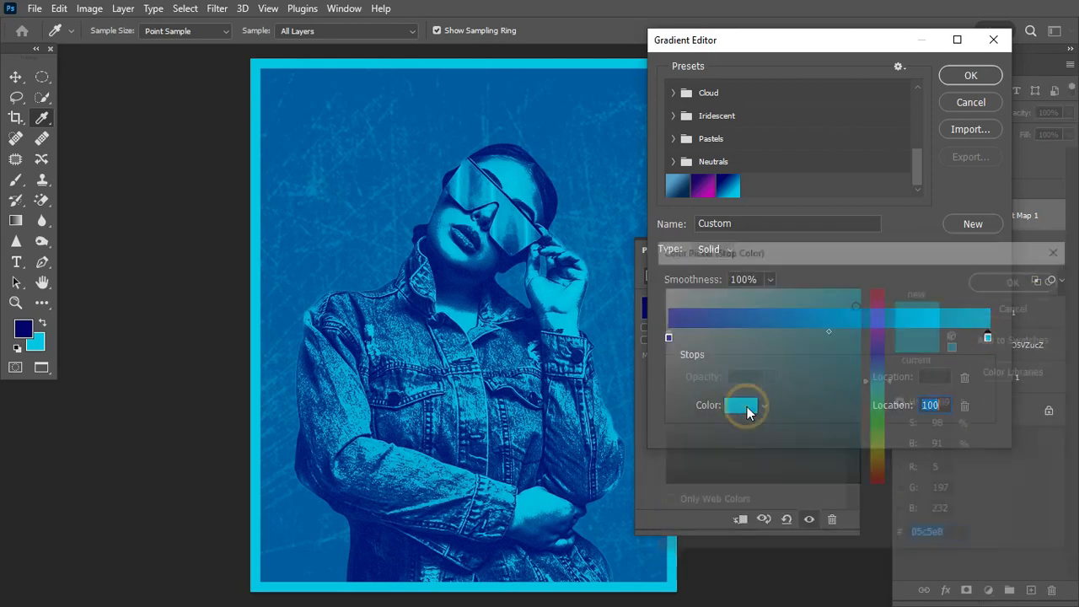
left_click(955, 538)
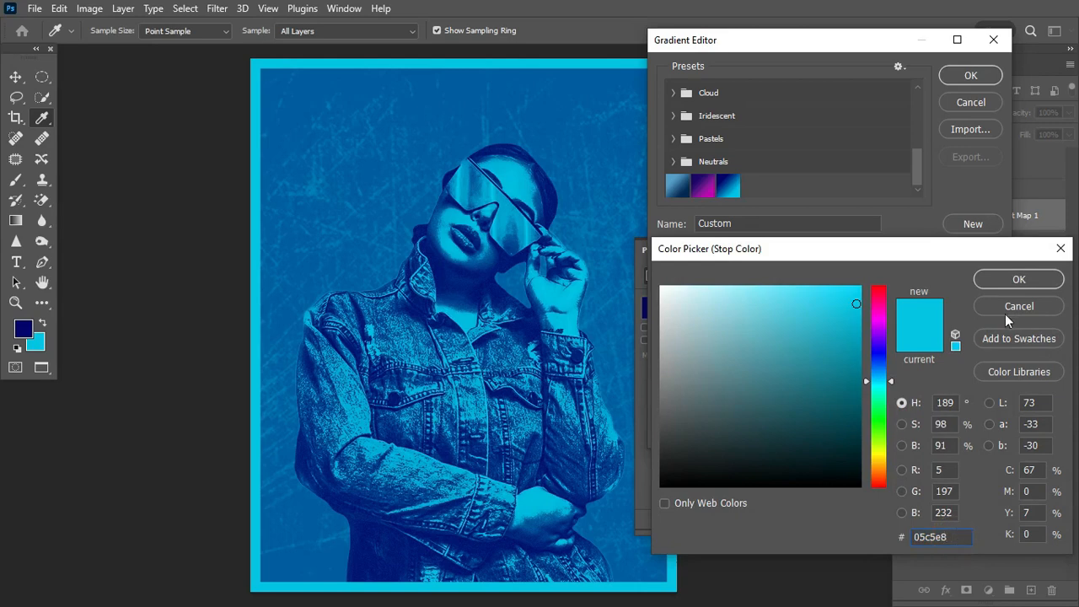
left_click(1019, 280)
left_click(970, 76)
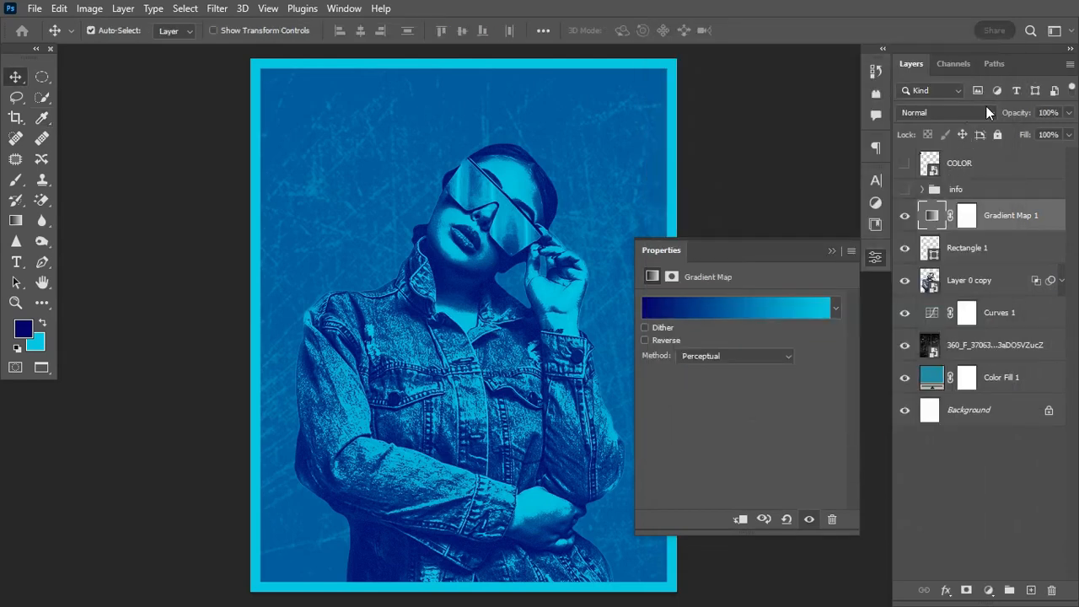
Set the Gradient Map layer's blend mode to Color and collapse its properties.
left_click(981, 108)
left_click(980, 112)
left_click(979, 112)
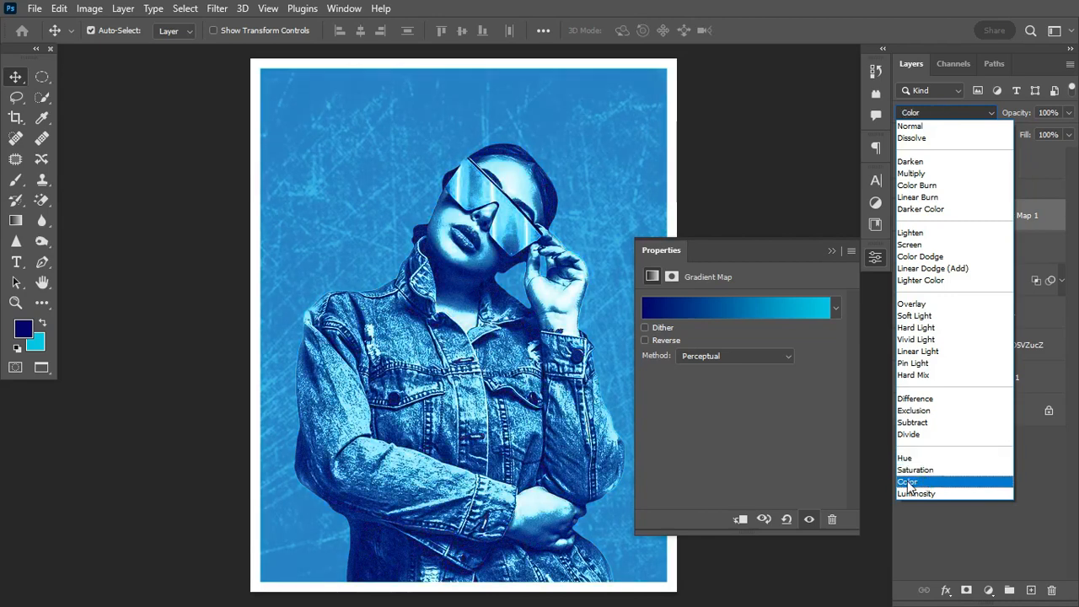
left_click(925, 482)
left_click(832, 251)
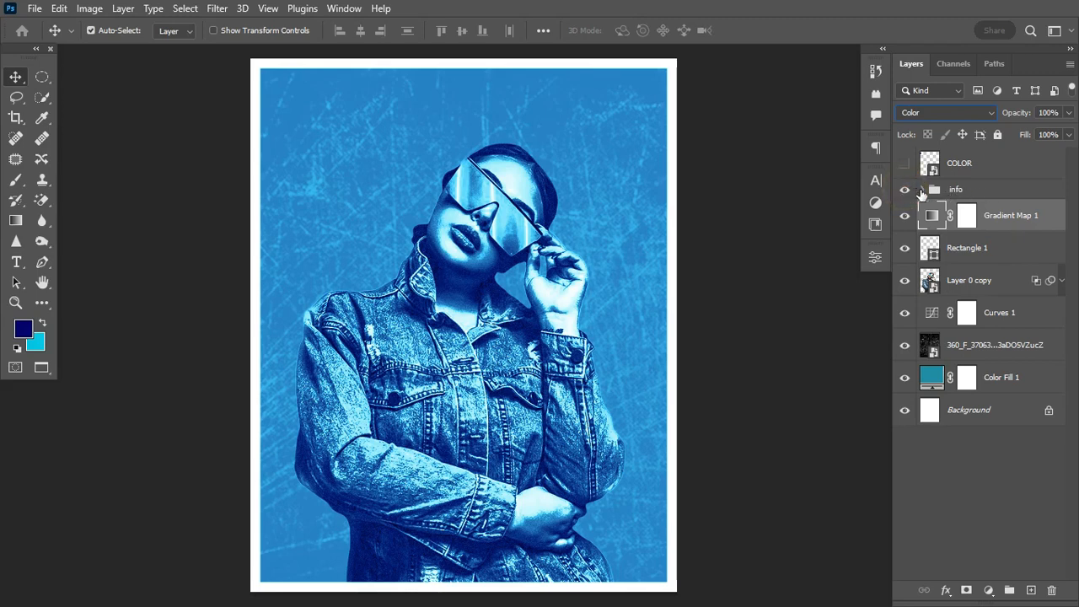
Expand the info group and show its Standard title, artist name, producer credit and Group 1 logo layers.
left_click(921, 189)
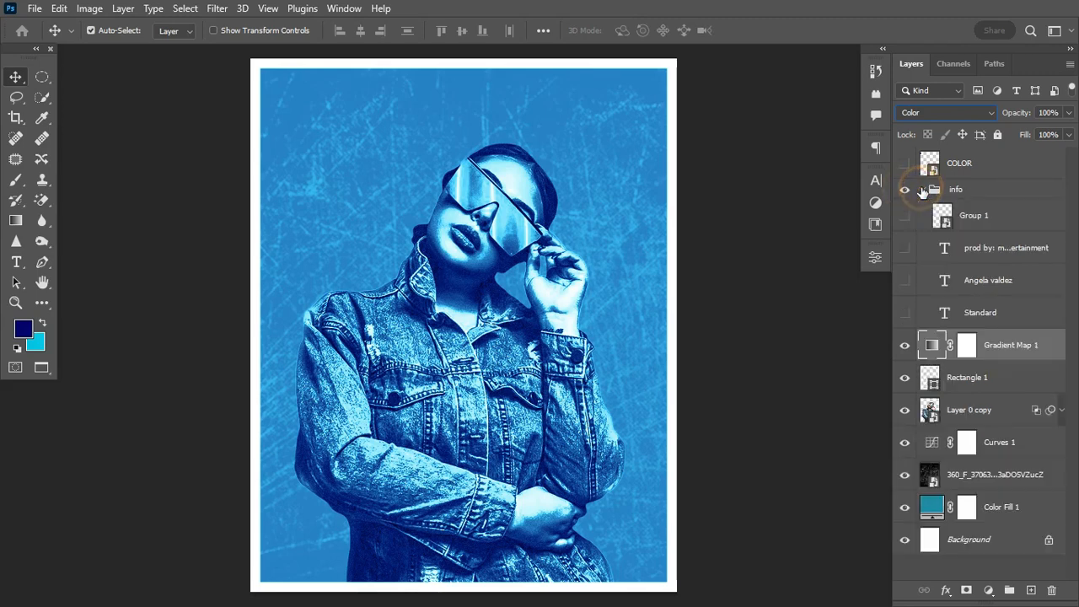
left_click(905, 314)
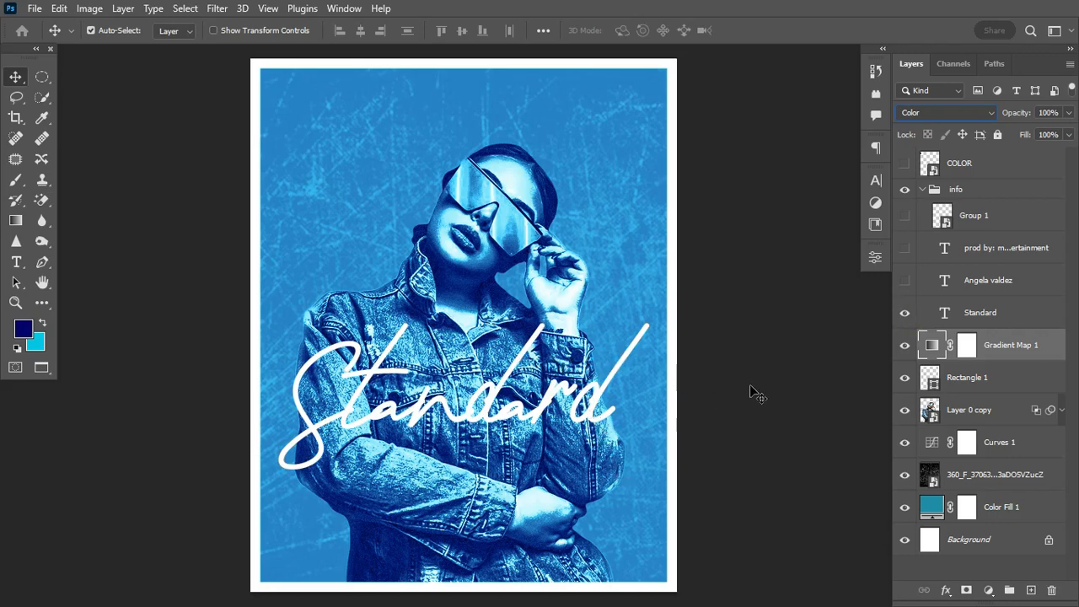
left_click(905, 280)
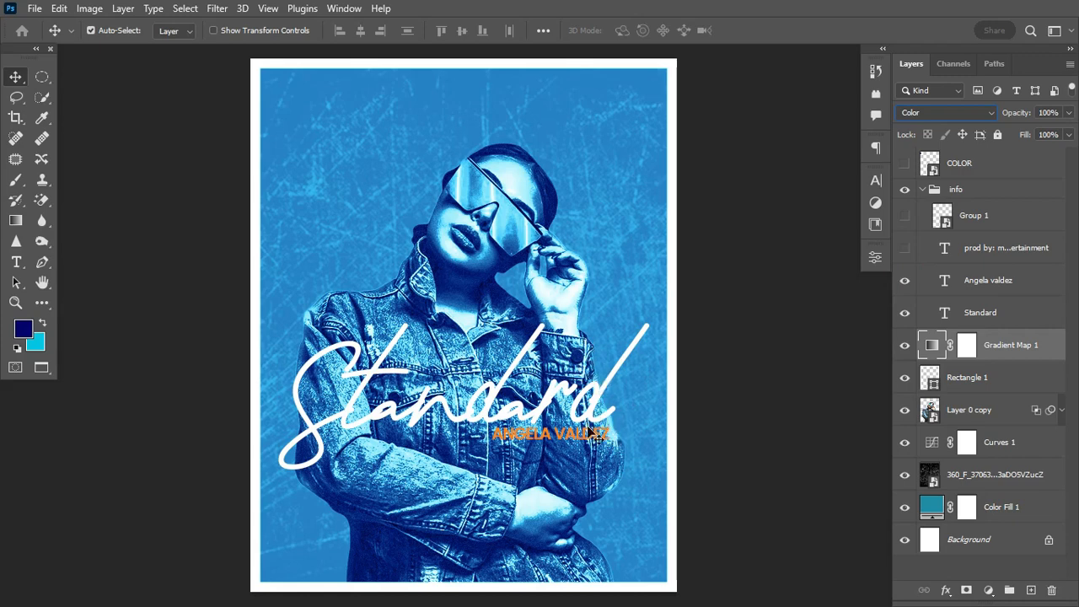
left_click(904, 249)
left_click(905, 216)
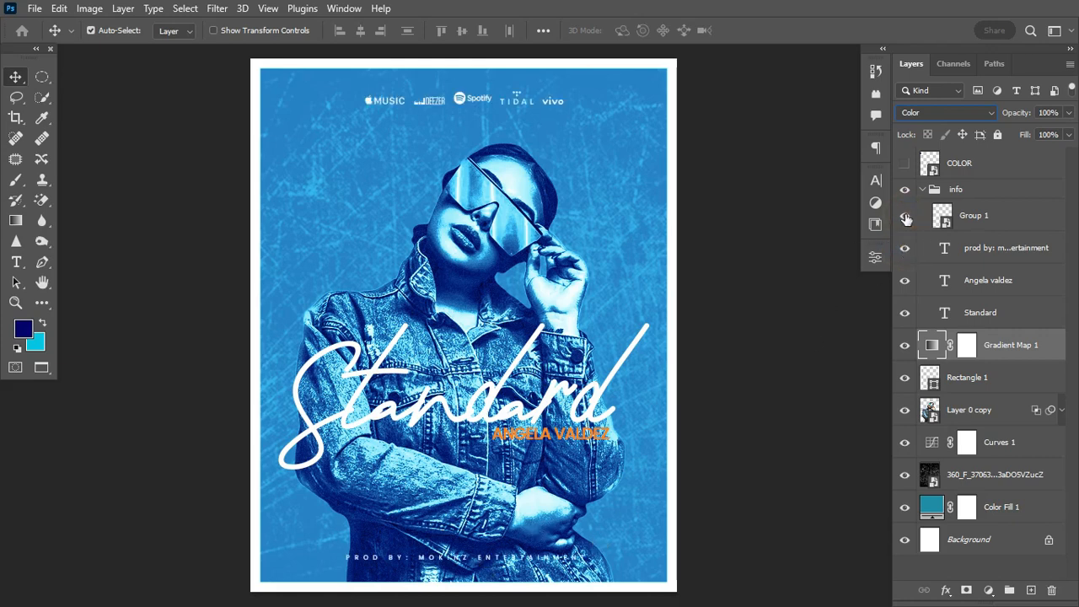
Select the Group 1 streaming logos and hide and reshow them to compare the poster.
left_click(1006, 218)
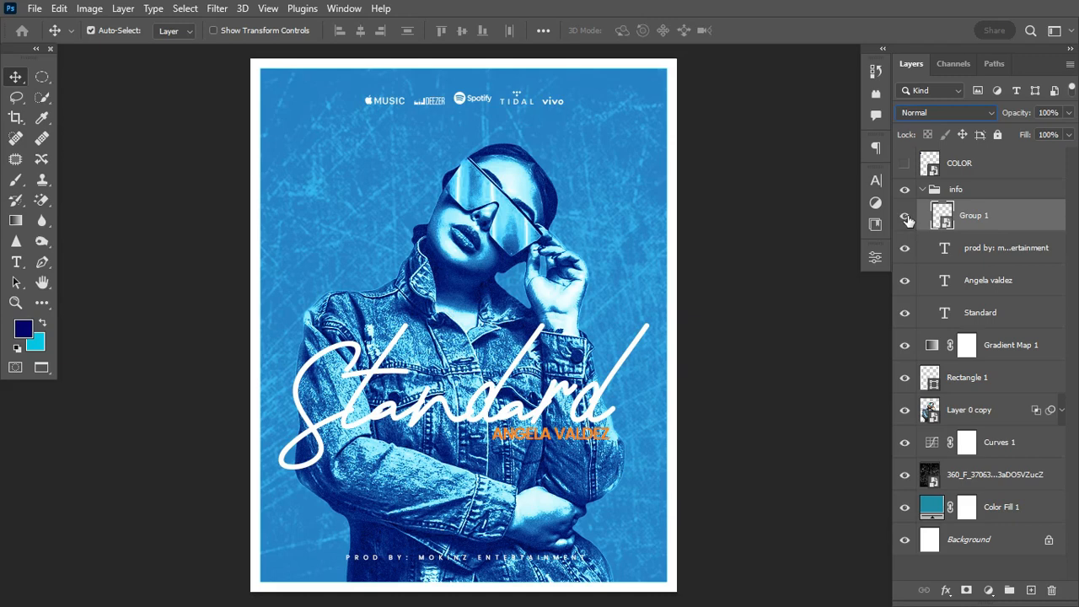
left_click(906, 217)
left_click(906, 217)
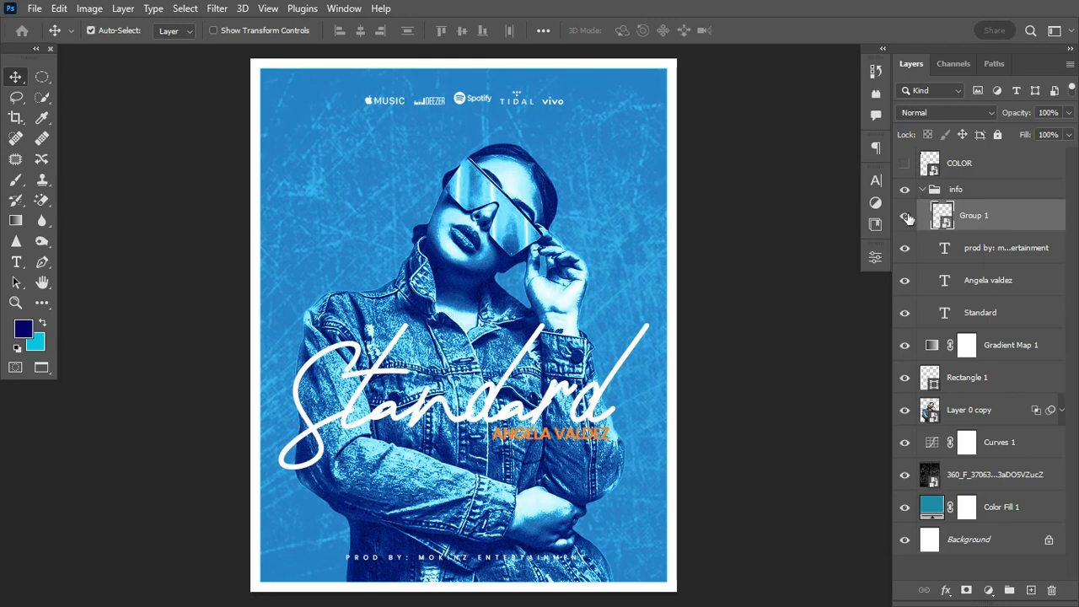
Check the character settings of the artist name, Standard title and producer credit text layers, and collapse the info group.
left_click(980, 285)
left_click(875, 179)
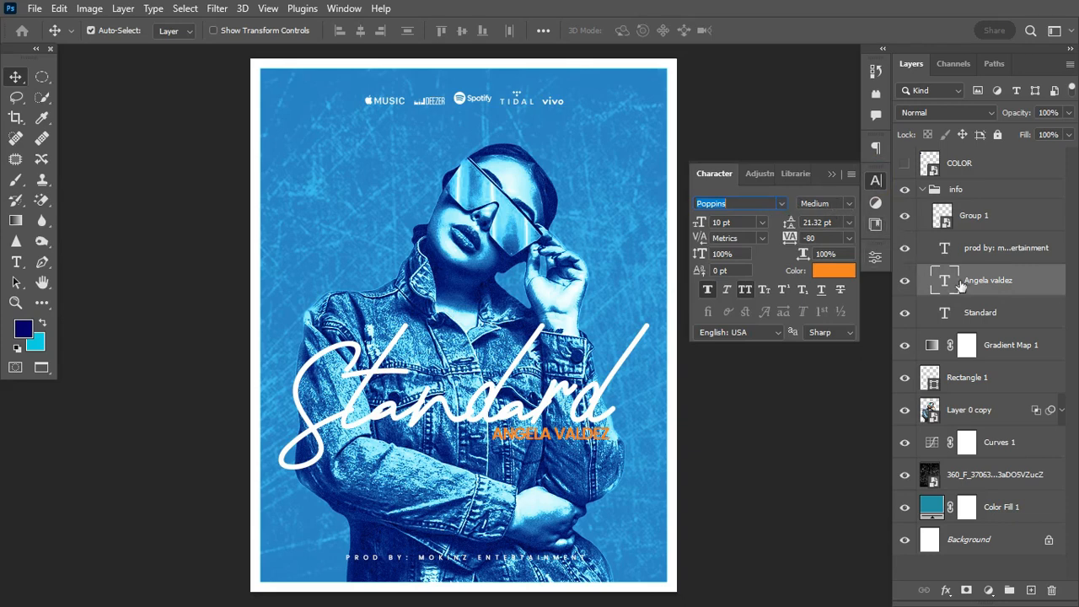
left_click(986, 313)
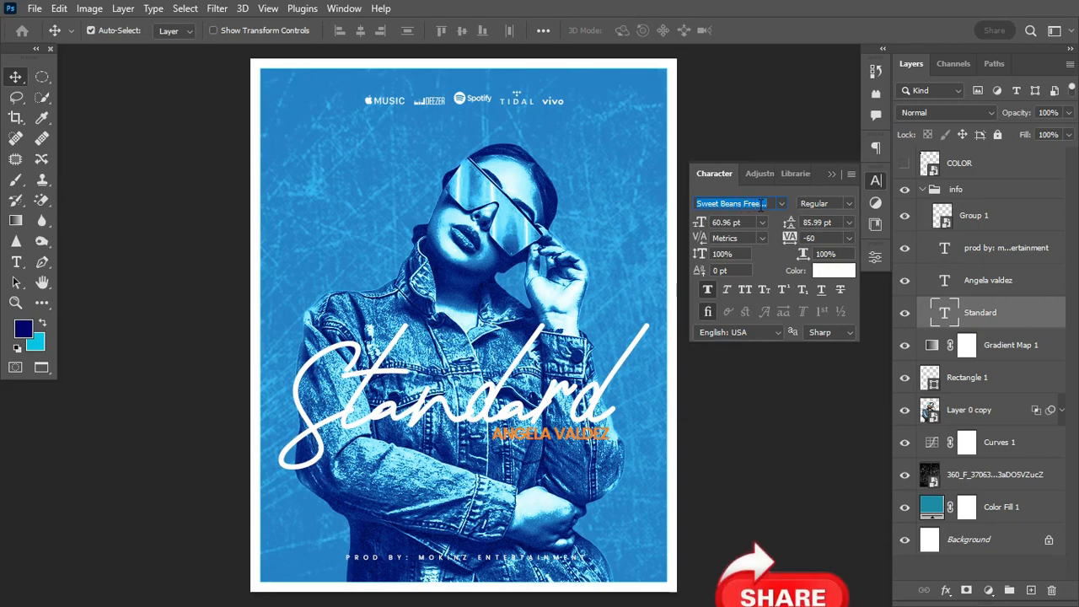
left_click(1003, 248)
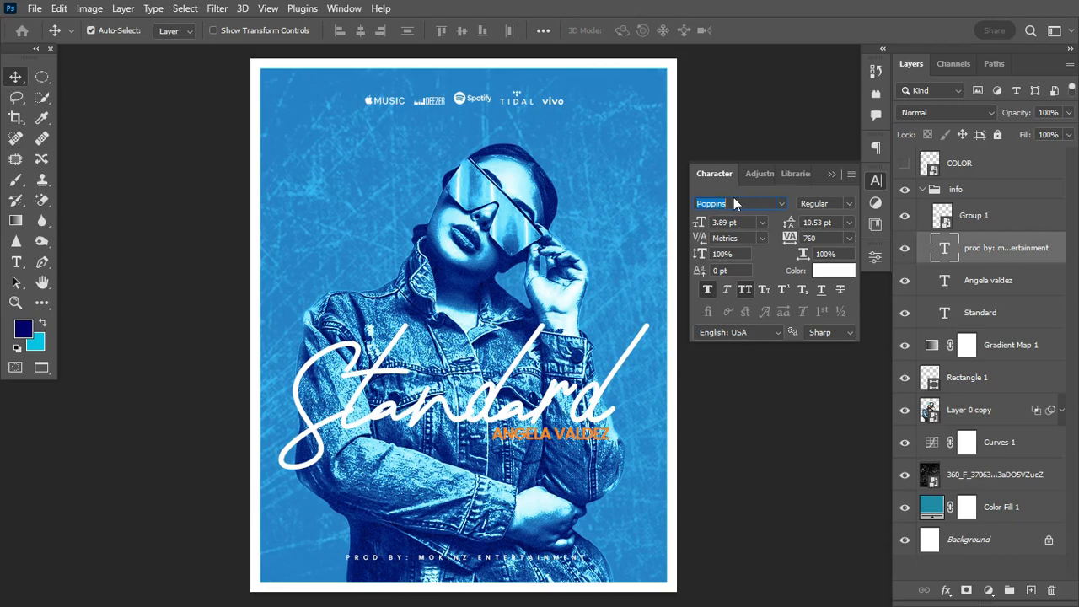
left_click(829, 175)
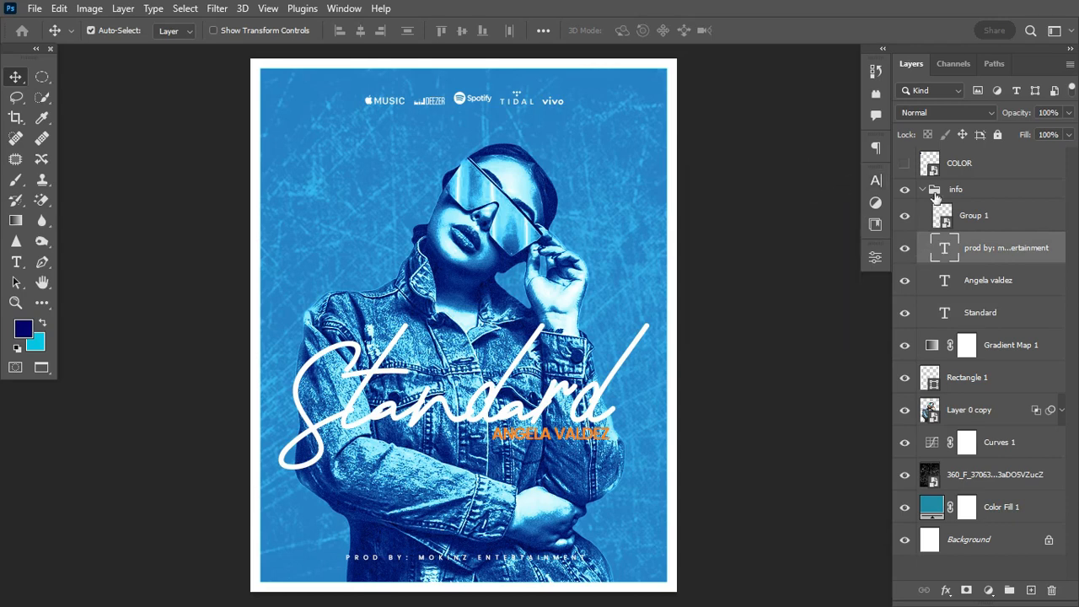
left_click(934, 189)
left_click(922, 190)
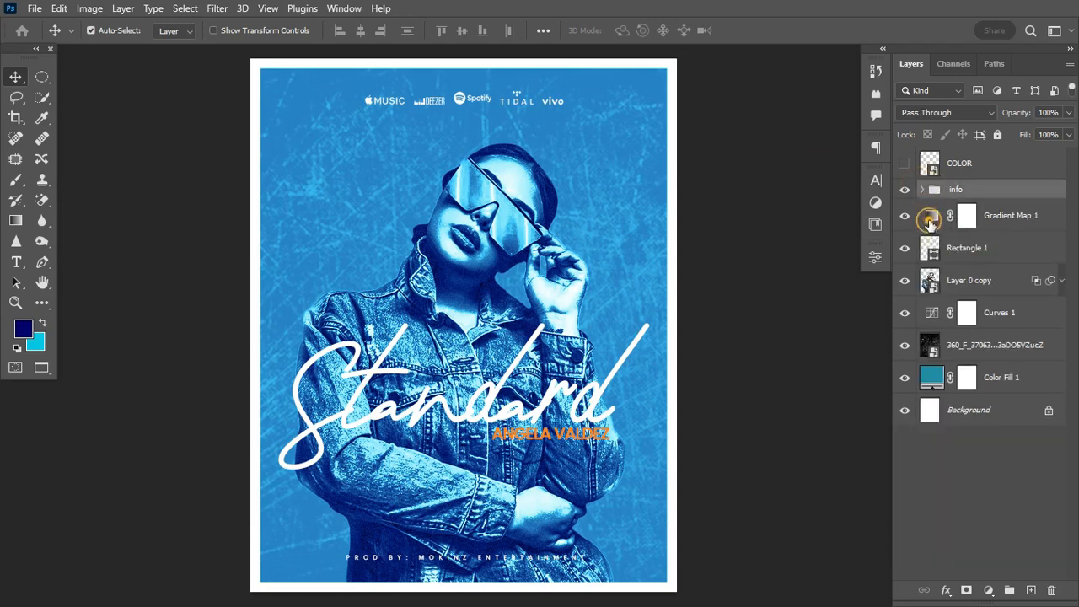
Set the Gradient Map 1 layer's blend mode to Subtract and collapse its properties.
left_click(931, 218)
double_click(932, 217)
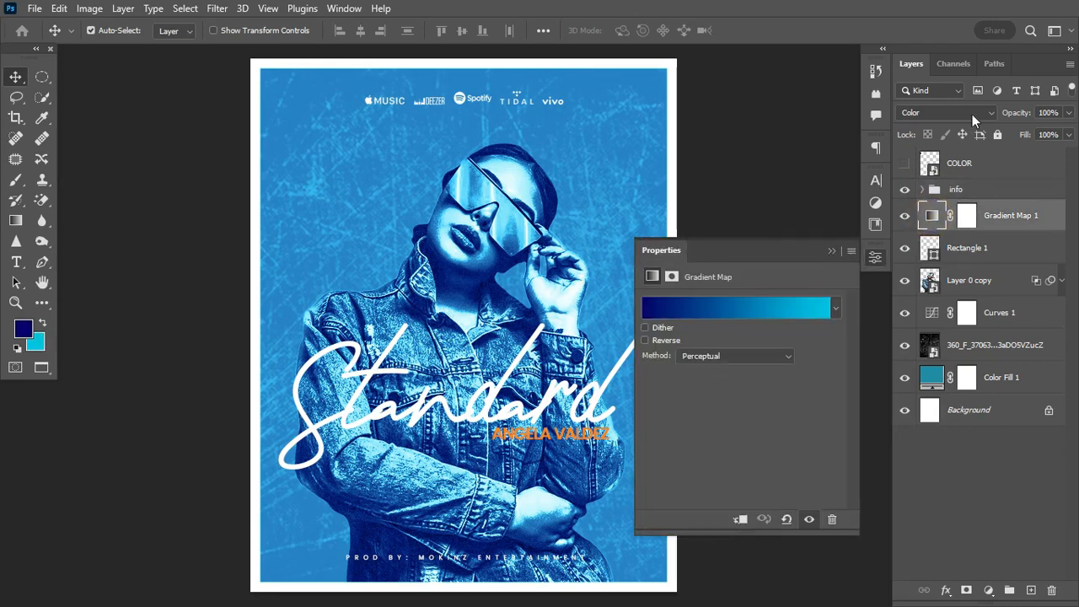
left_click(973, 113)
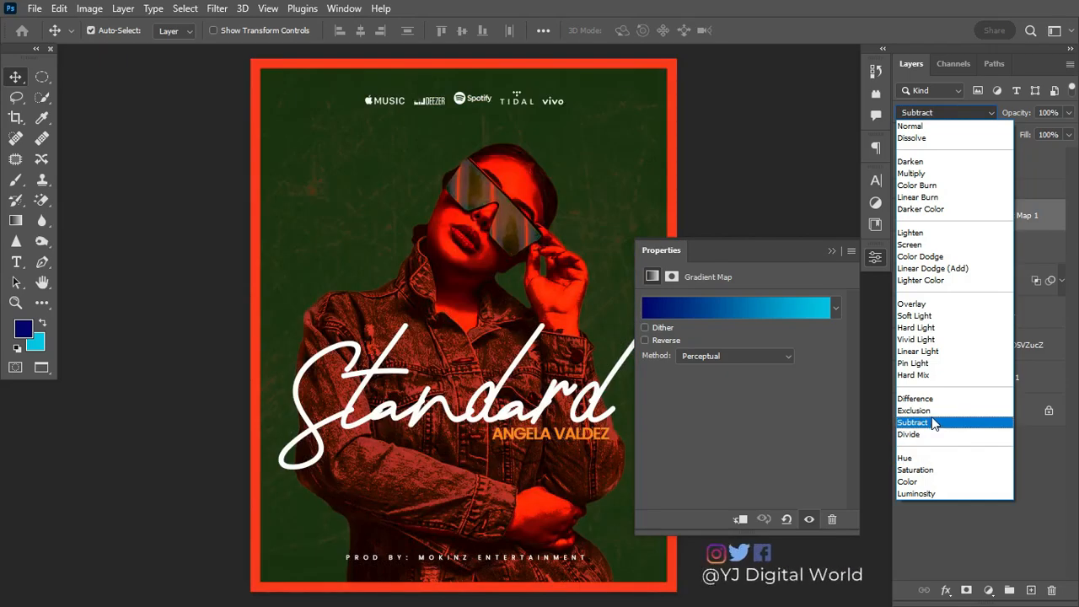
left_click(934, 423)
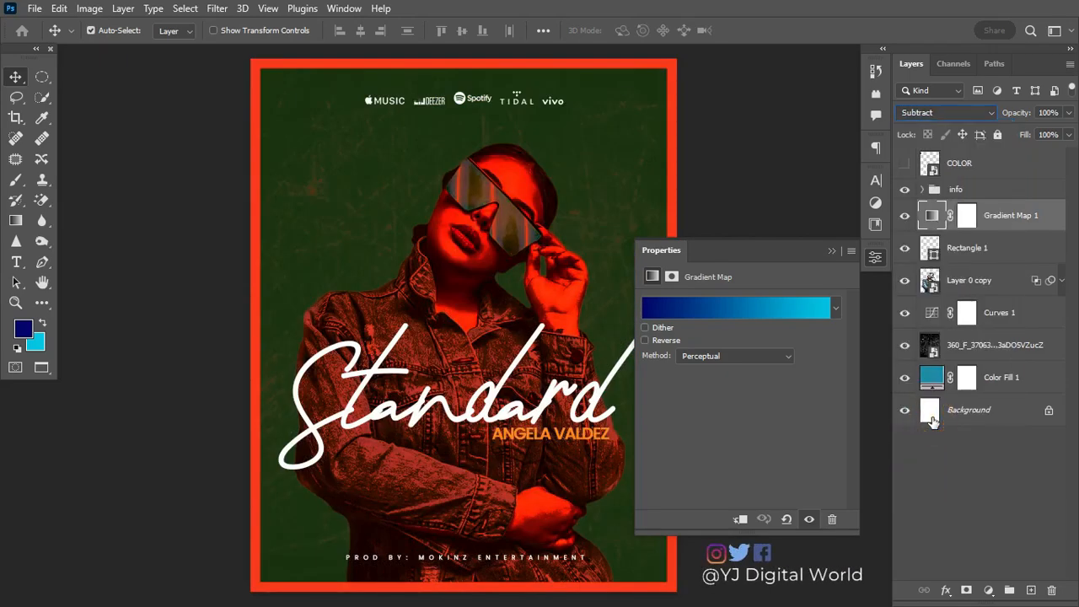
left_click(831, 253)
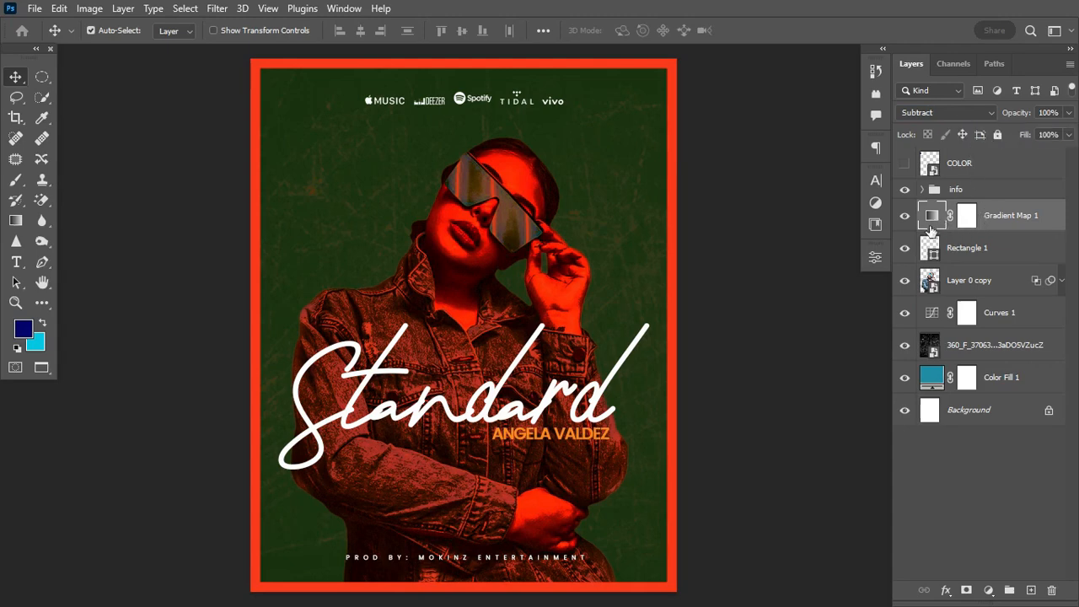
Reopen the Camera Raw smart filter on the Layer 0 copy model photo for editing.
left_click(1002, 285)
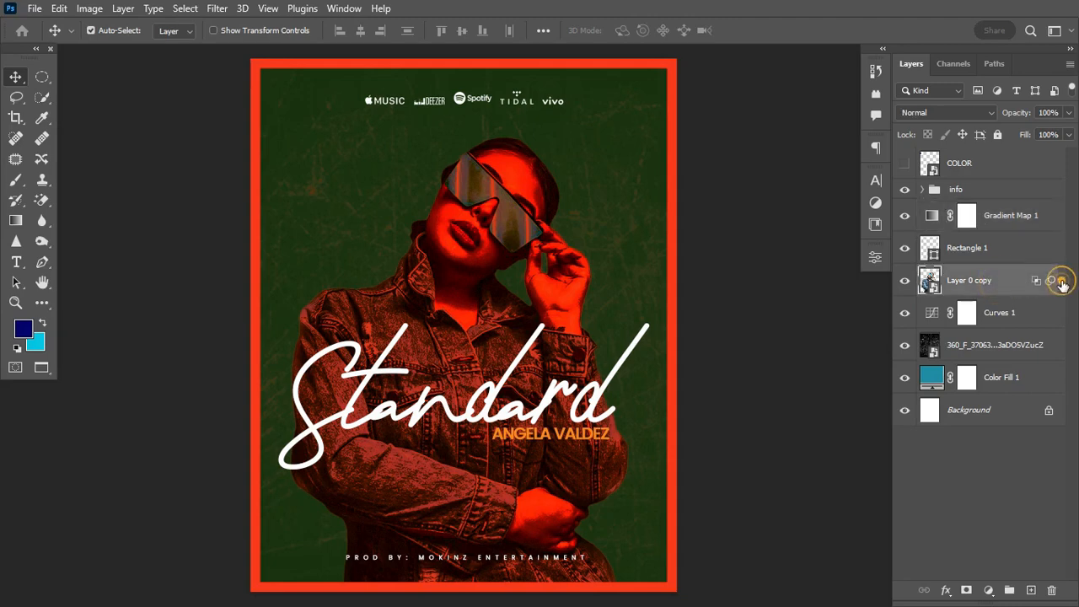
left_click(1061, 279)
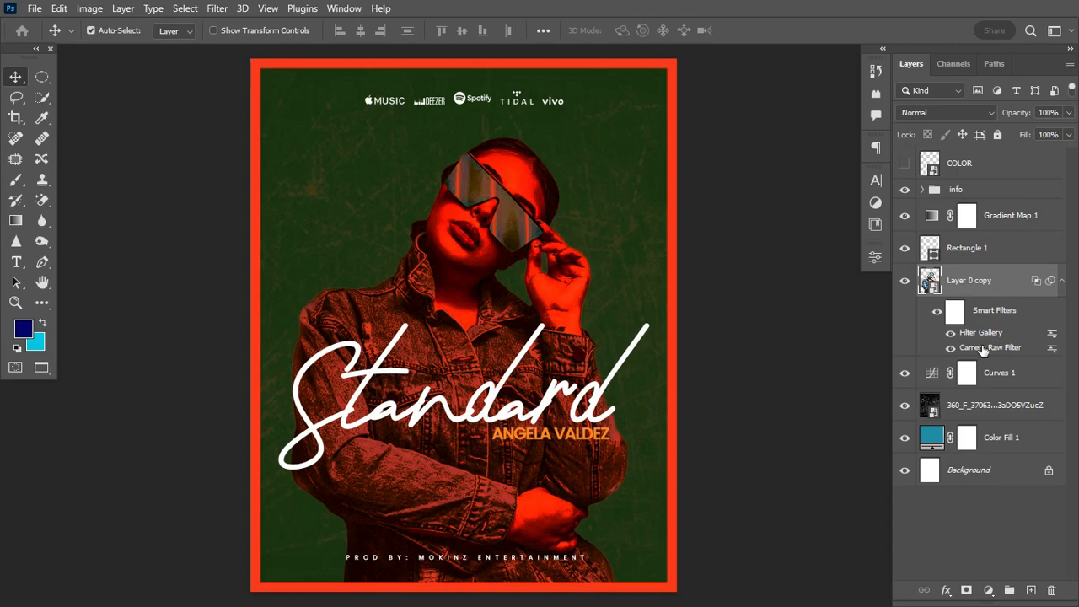
double_click(981, 348)
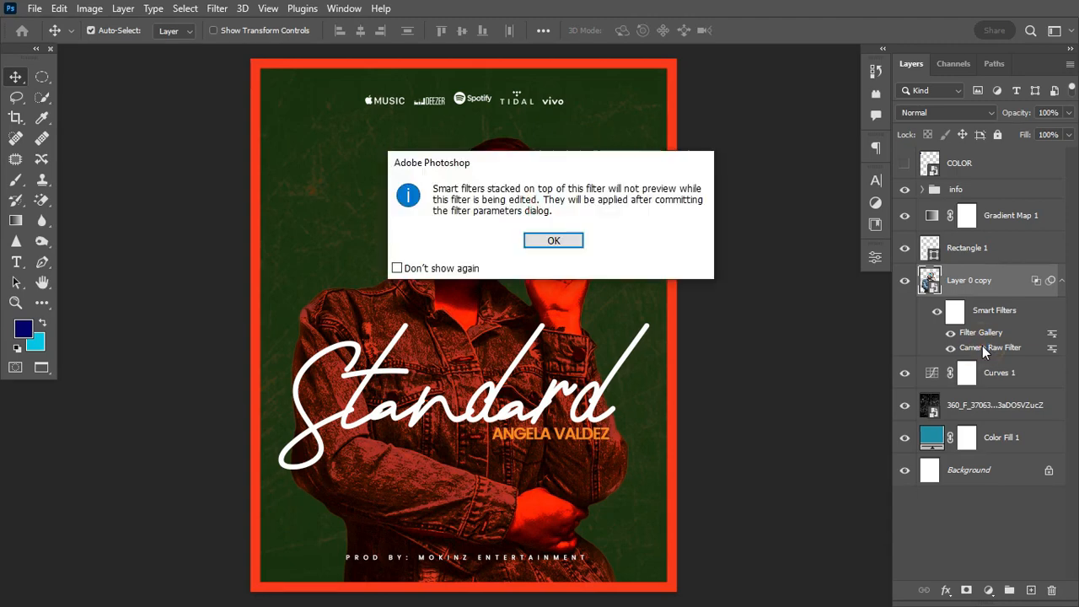
left_click(466, 268)
left_click(552, 241)
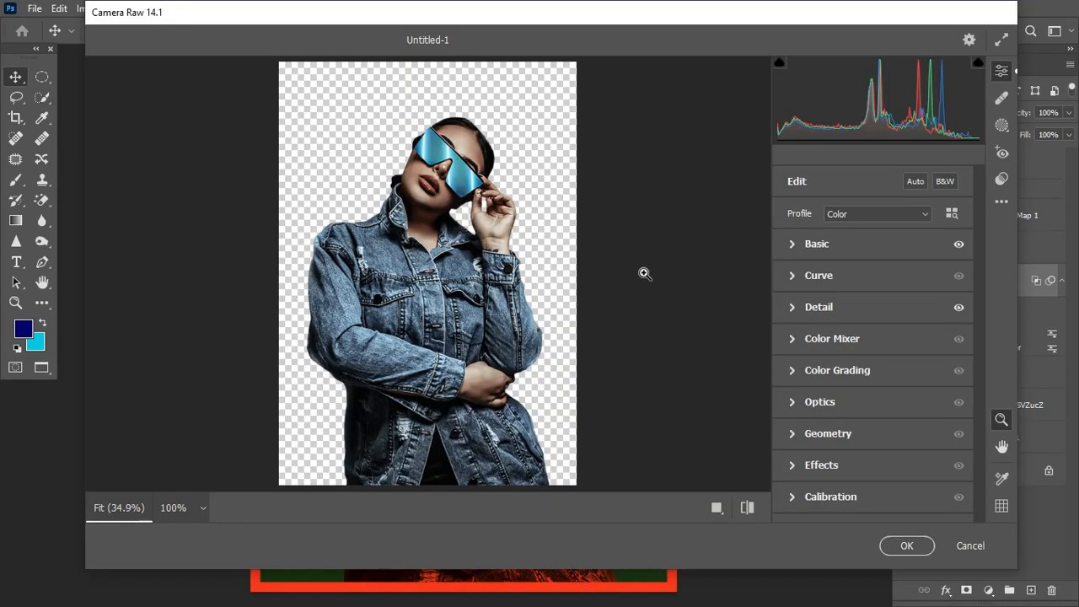
In the Color Mixer, set the hue of Greens to +90, Aquas to +54 and Blues to -7.
left_click(795, 341)
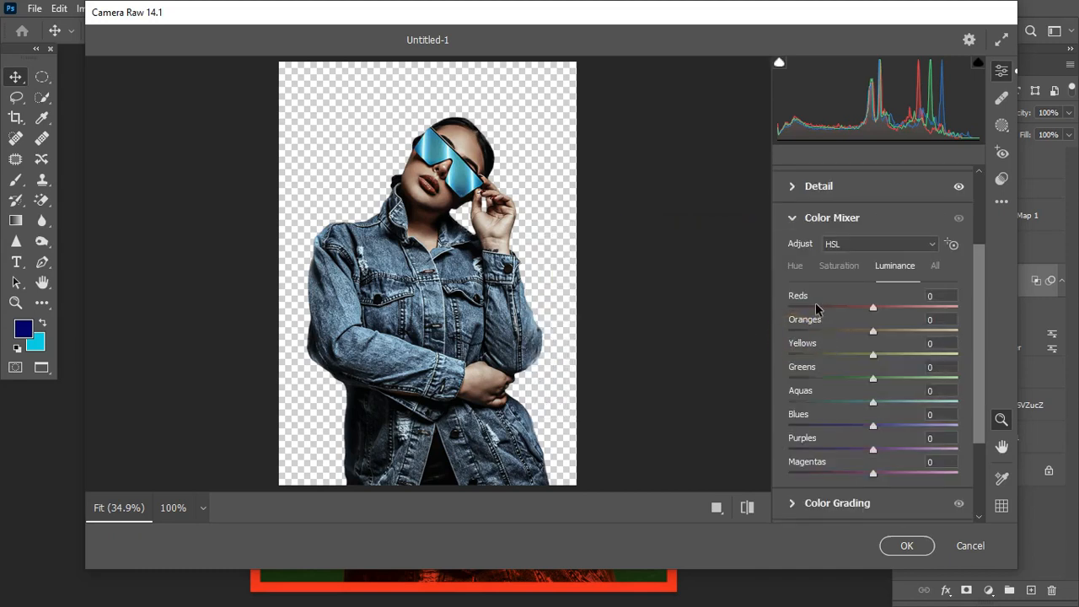
left_click(798, 268)
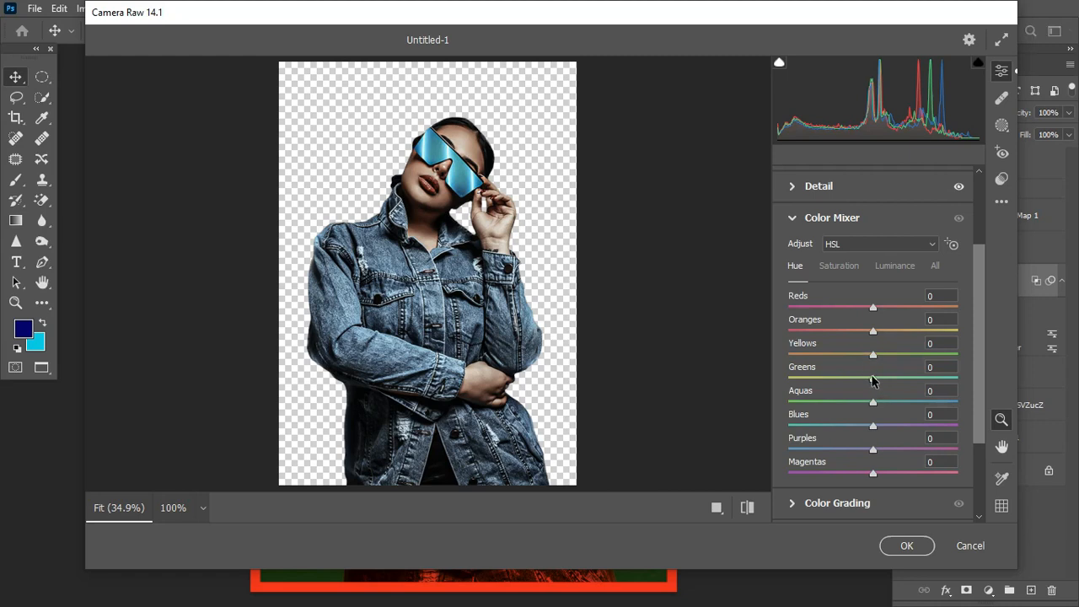
left_click_drag(873, 380, 950, 381)
left_click_drag(873, 402, 915, 403)
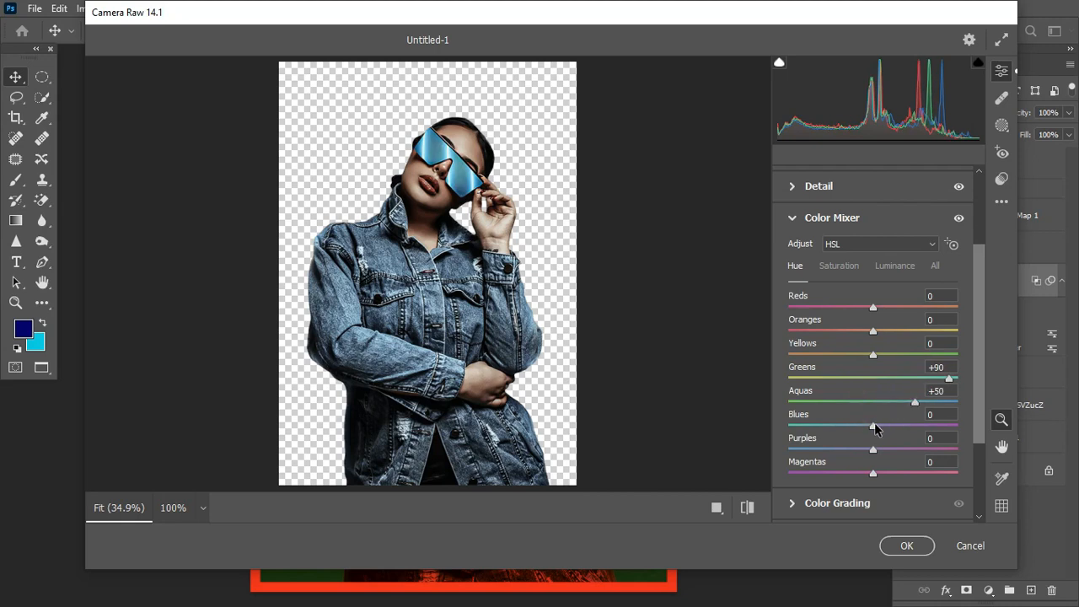
left_click_drag(874, 428, 868, 431)
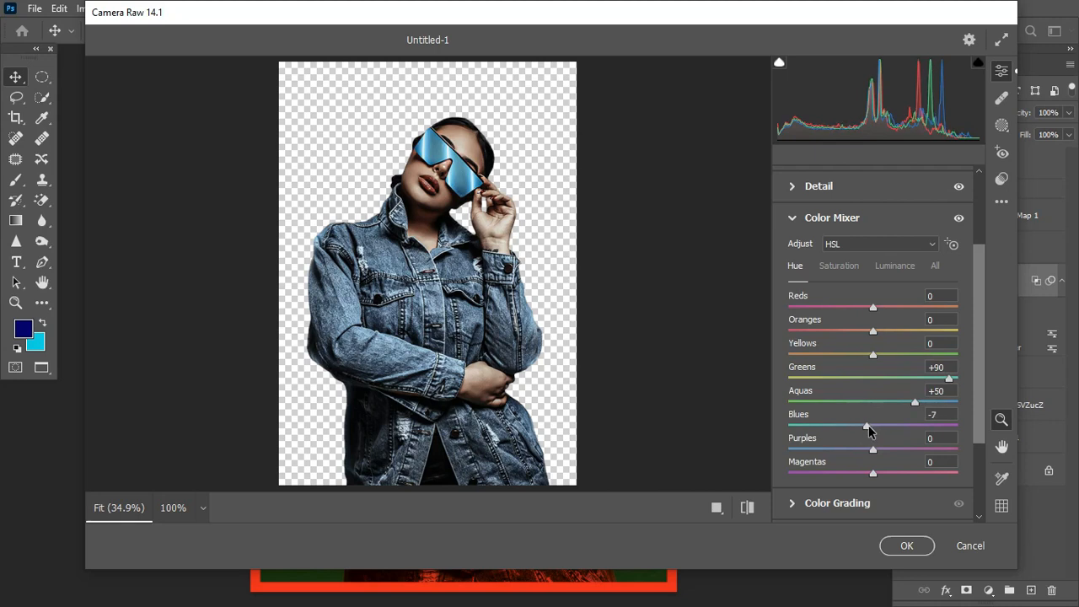
left_click_drag(916, 404, 916, 405)
left_click_drag(916, 406, 917, 405)
left_click(952, 379)
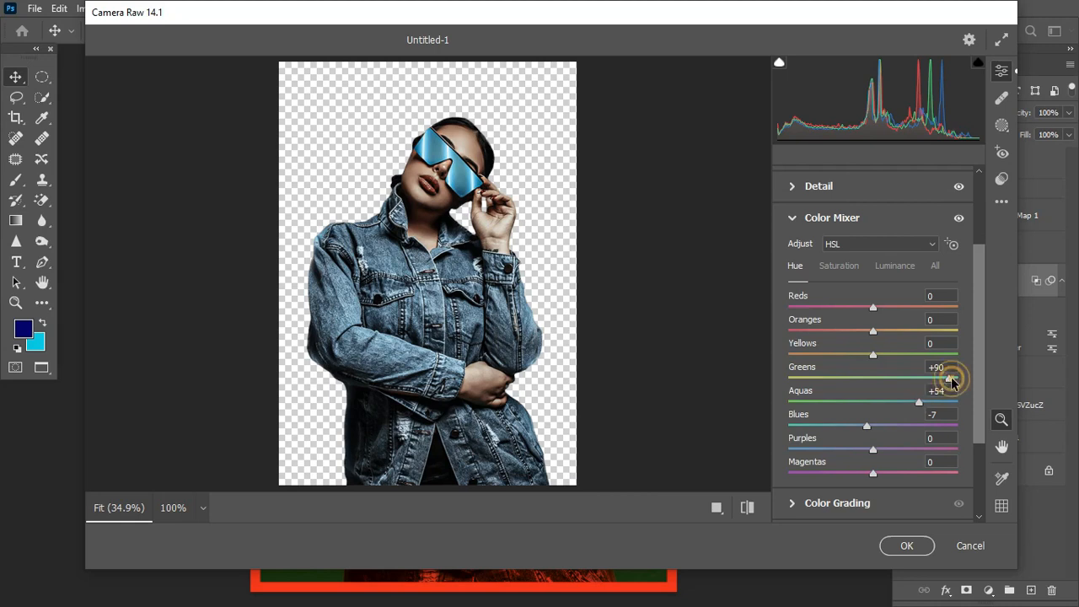
Set the Color Mixer saturation of Aquas to +49 and Blues to +76.
left_click(834, 264)
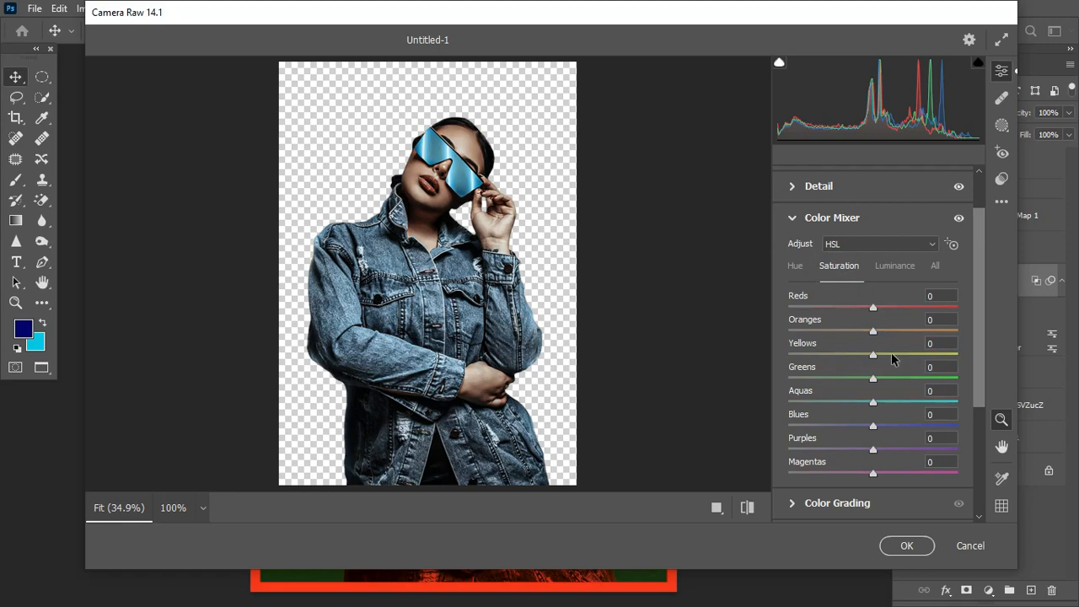
left_click(878, 404)
left_click_drag(879, 408, 914, 403)
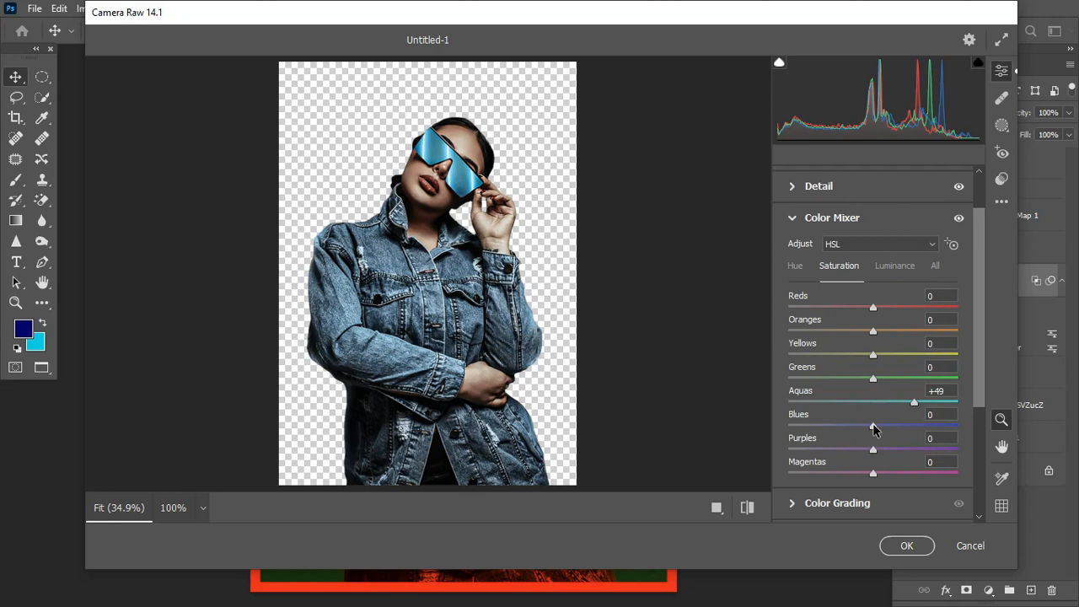
left_click_drag(874, 429, 938, 429)
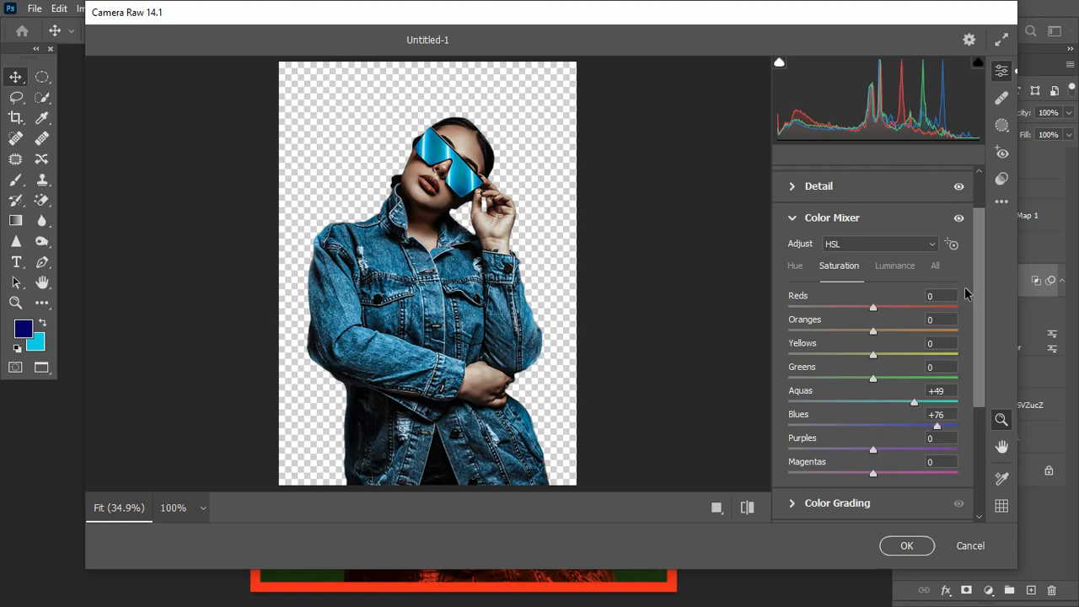
Compare the photo with and without the Color Mixer changes, apply the Camera Raw edits and collapse the layer's smart filters.
left_click(958, 219)
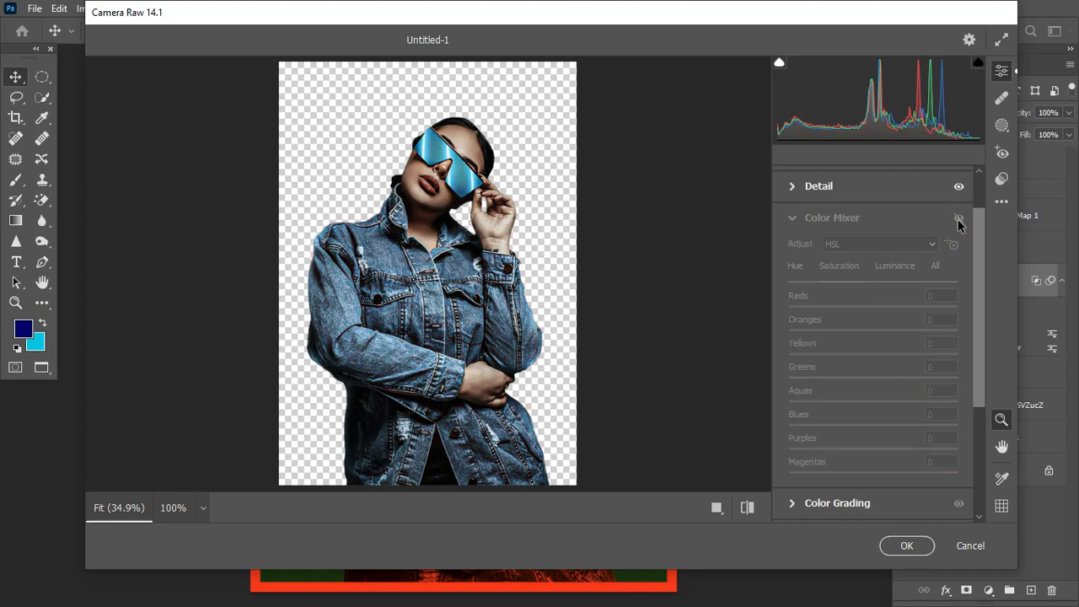
left_click(958, 219)
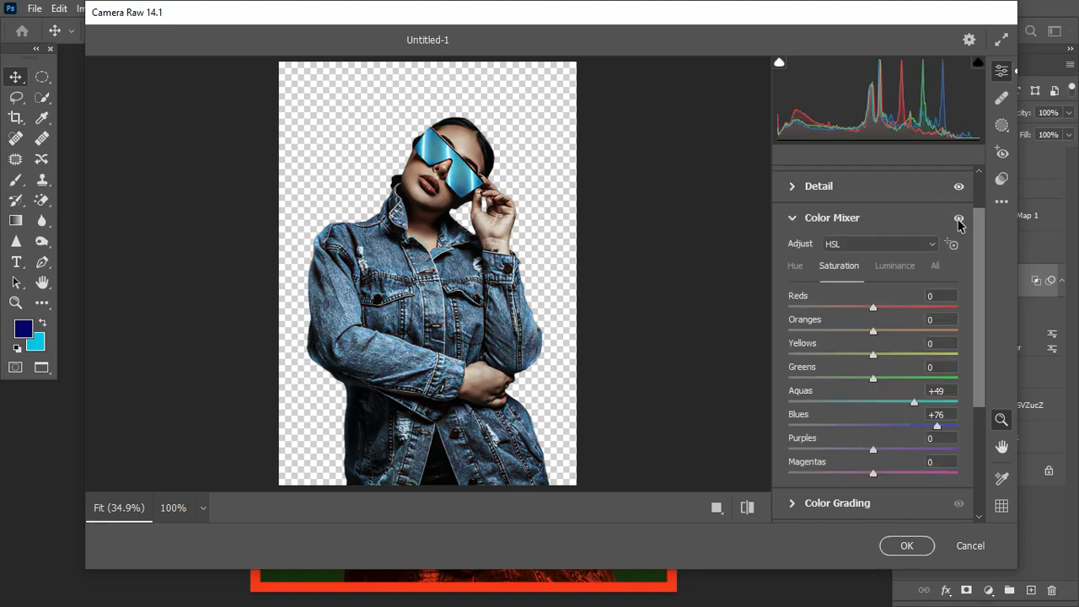
left_click(958, 219)
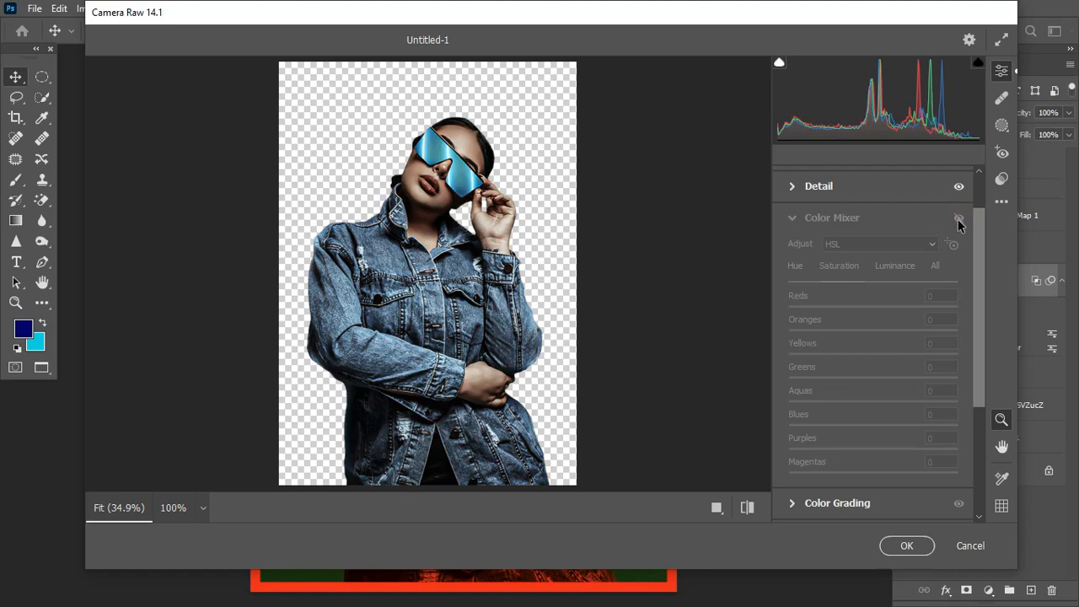
left_click(958, 220)
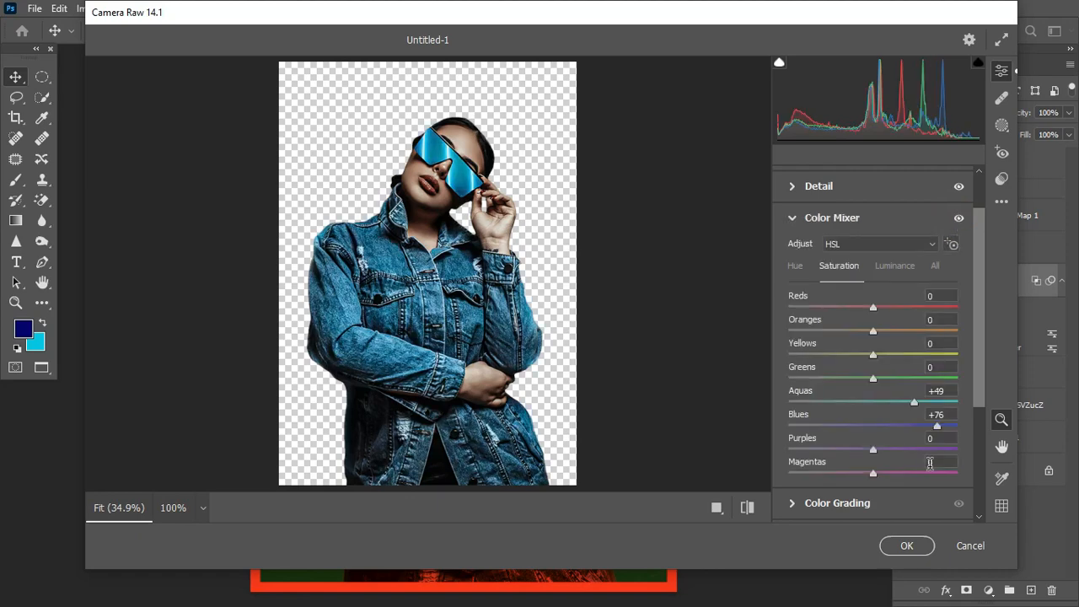
left_click(792, 218)
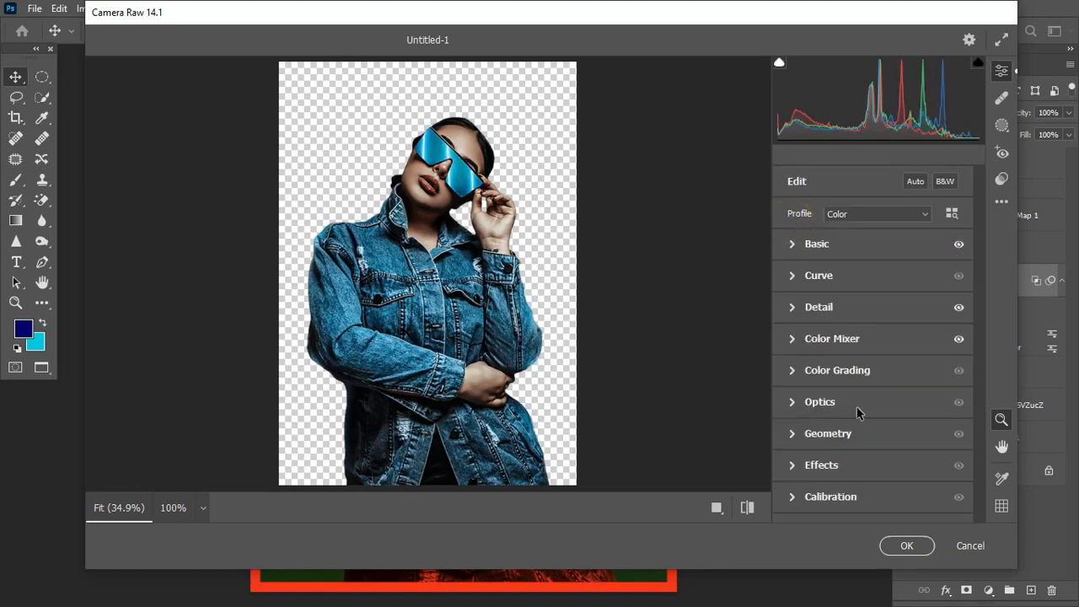
left_click(913, 546)
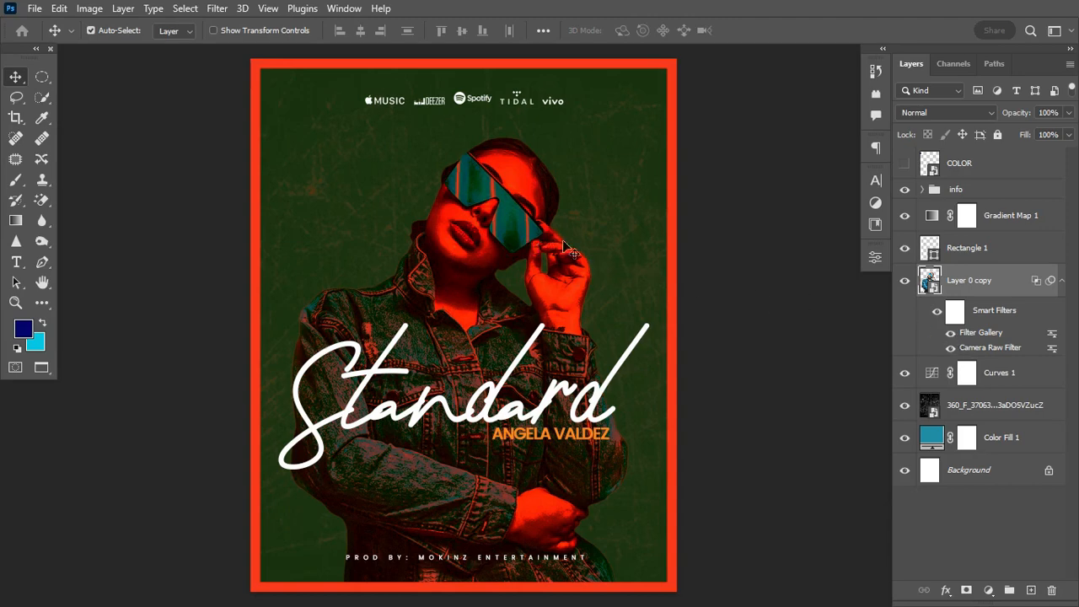
left_click(1062, 282)
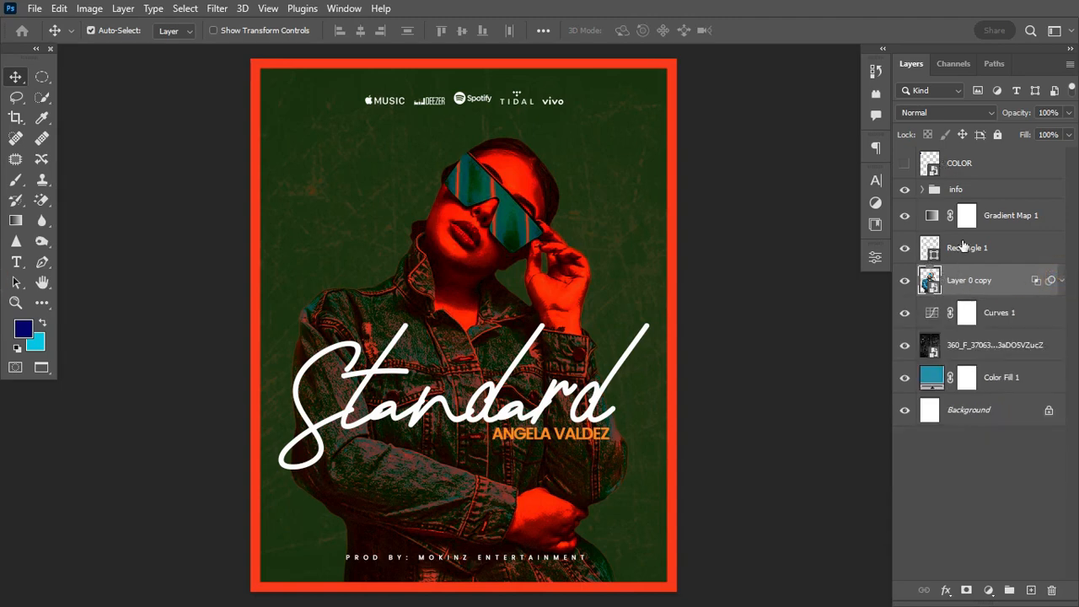
Preview blend modes for the Gradient Map 1 layer, keep Subtract and open the gradient's properties.
left_click(931, 216)
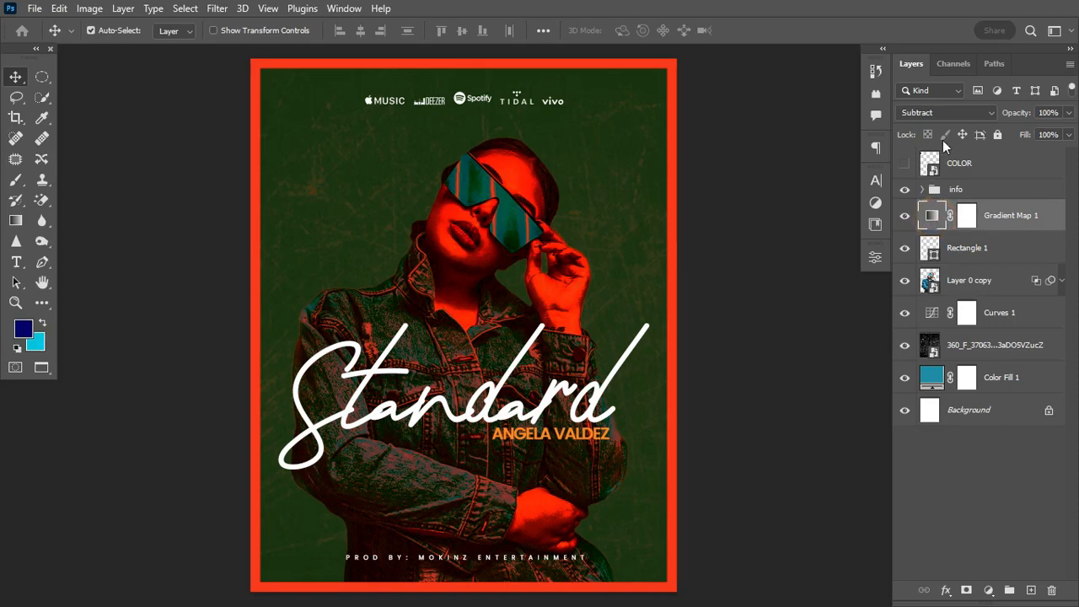
left_click(944, 112)
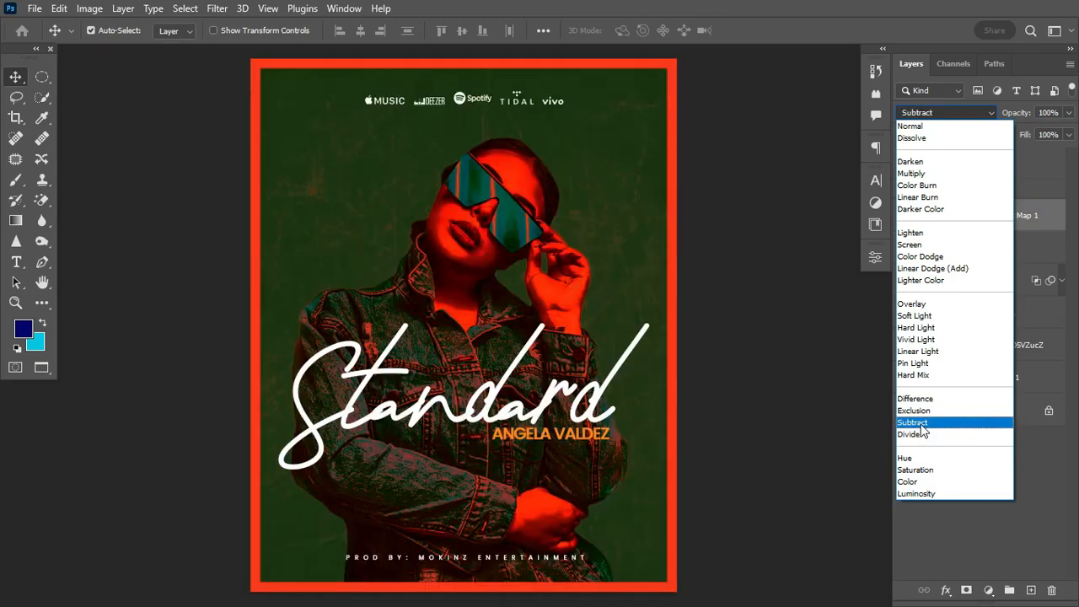
left_click(922, 423)
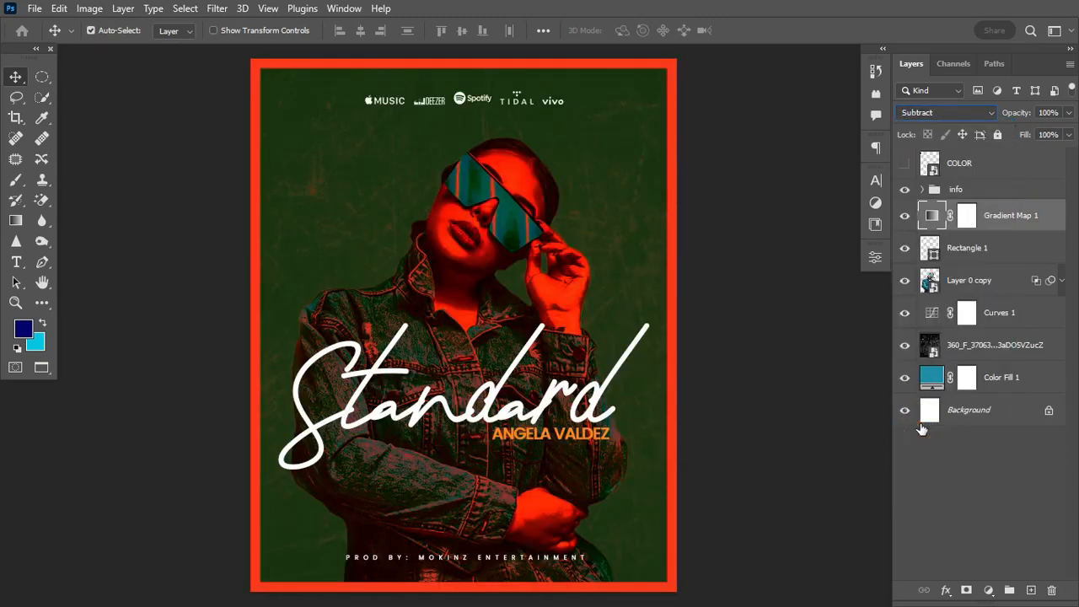
double_click(931, 216)
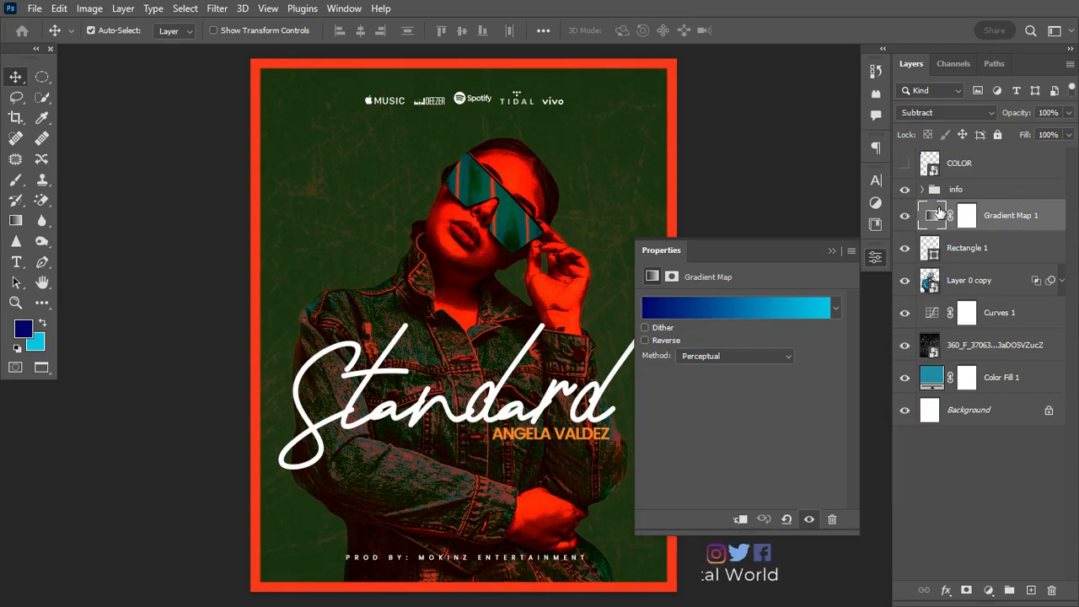
Add a Color Lookup adjustment layer above the info group.
left_click(939, 190)
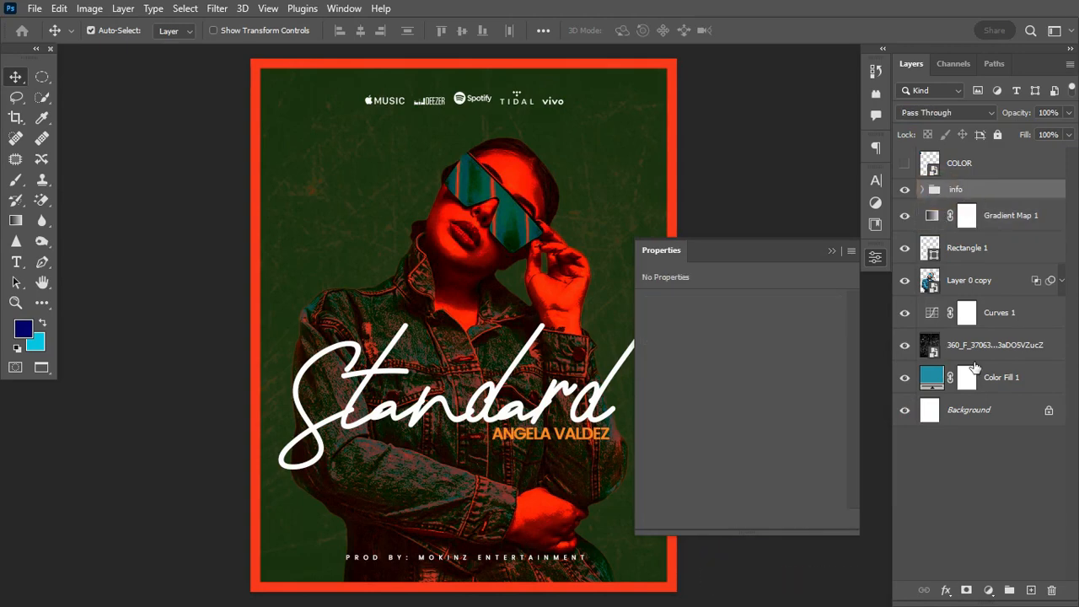
left_click(989, 590)
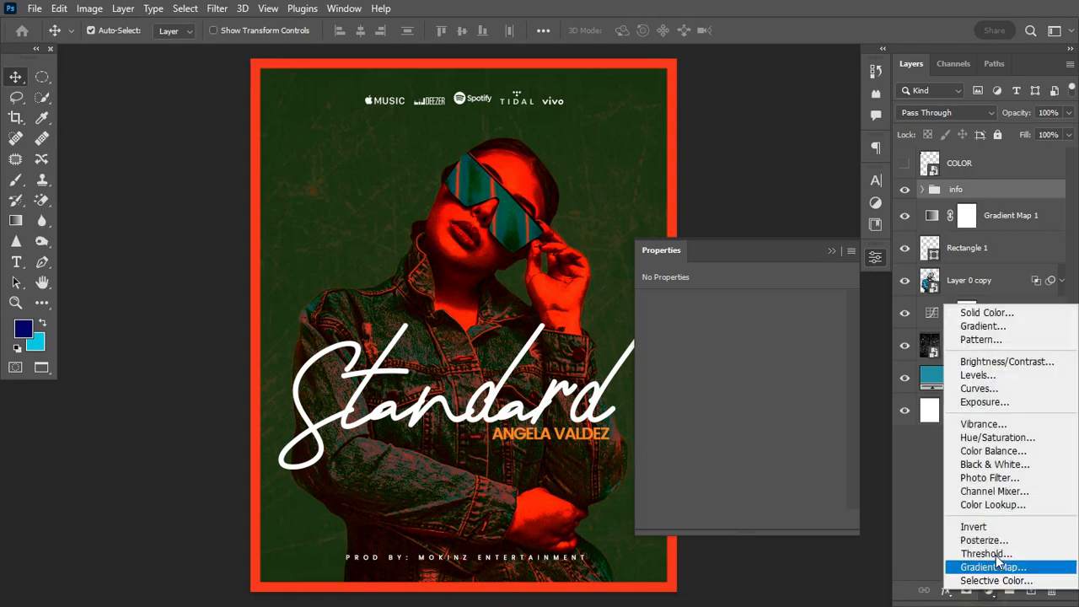
left_click(1000, 503)
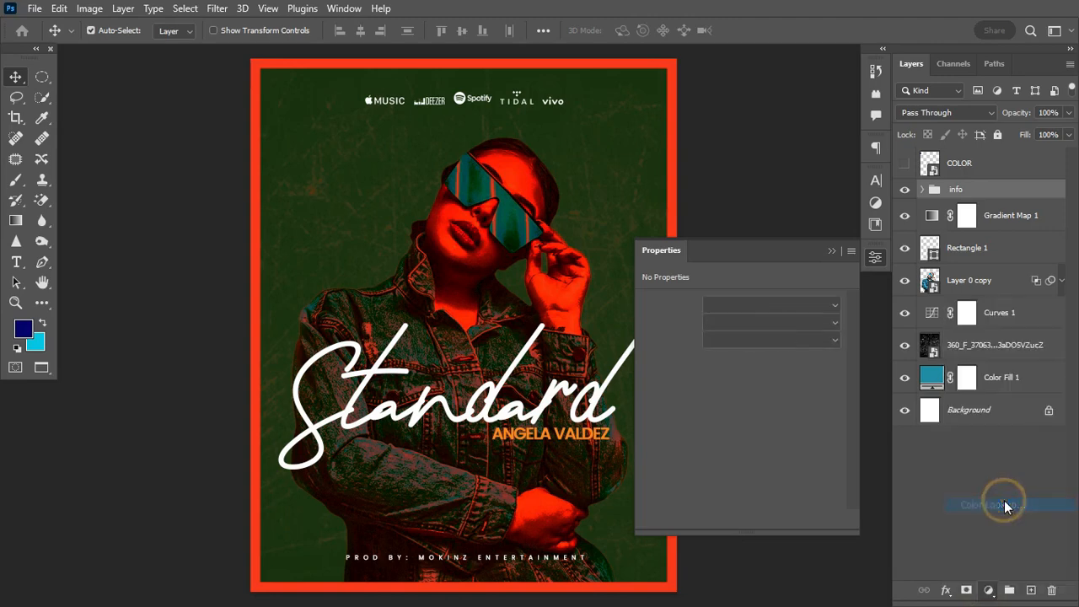
Preview the Color Lookup 3D LUTs on the poster, going through the list from 2Strip.look to FallColors.look.
left_click(819, 307)
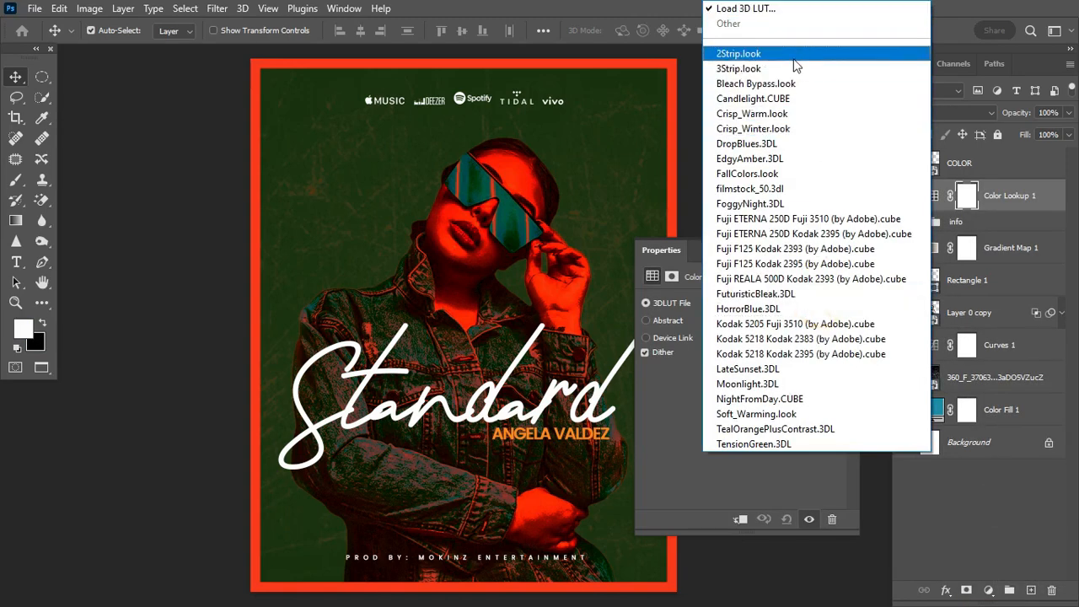
left_click(793, 57)
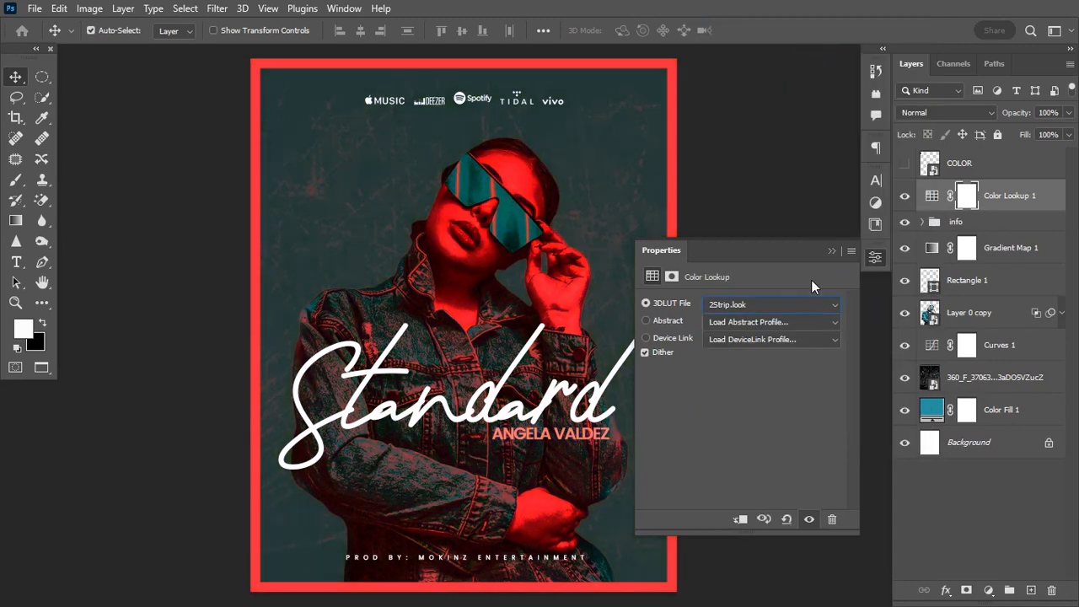
key("Down")
key("Down")
key("Down")
key("Down")
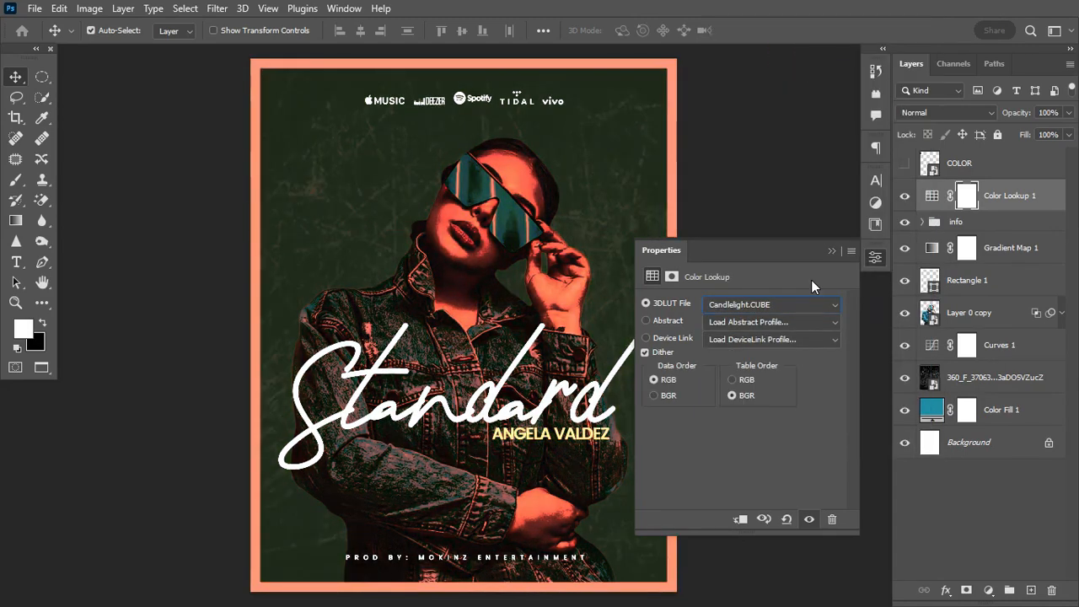
key("Down")
key("Down")
key("Down")
key("Down")
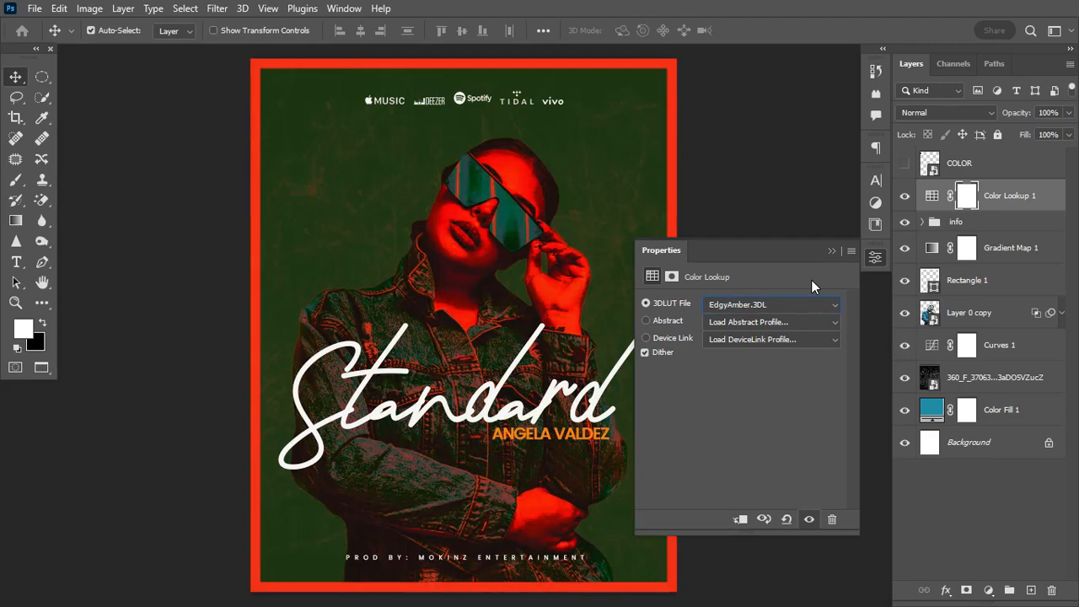
Try the TensionGreen.3DL LUT and preview the preceding ones back to Fuji ETERNA 250D Kodak 2395.
left_click(809, 304)
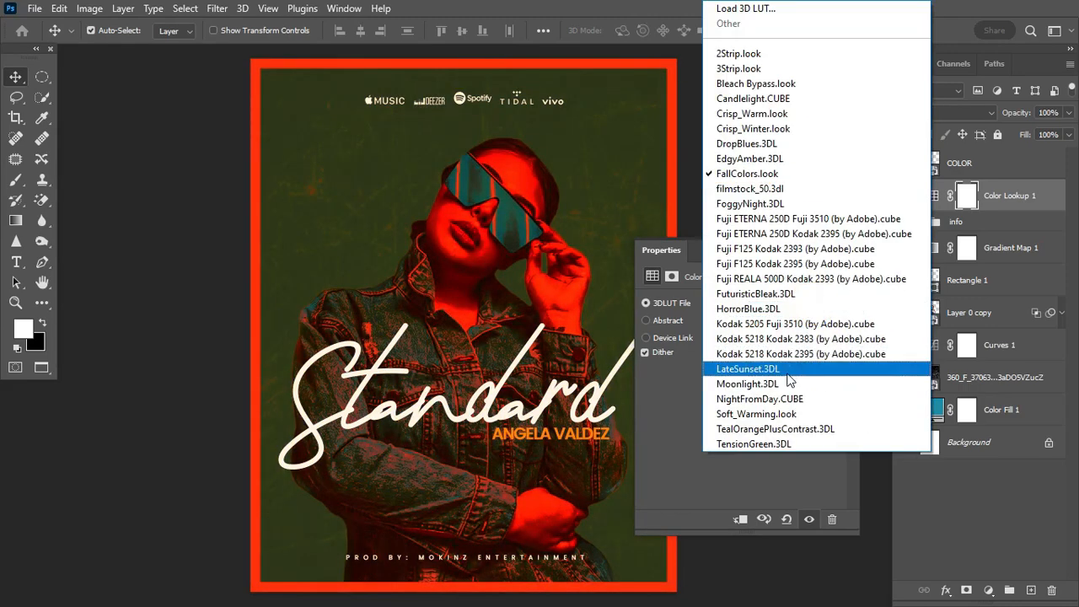
left_click(777, 428)
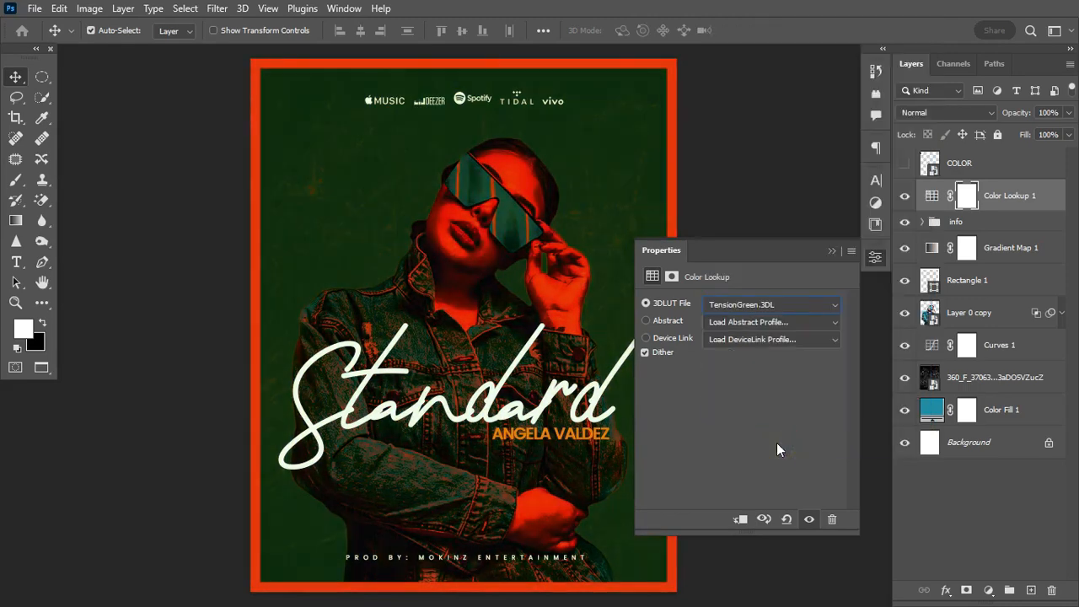
key("Up")
key("Up")
key("Up")
key("Up")
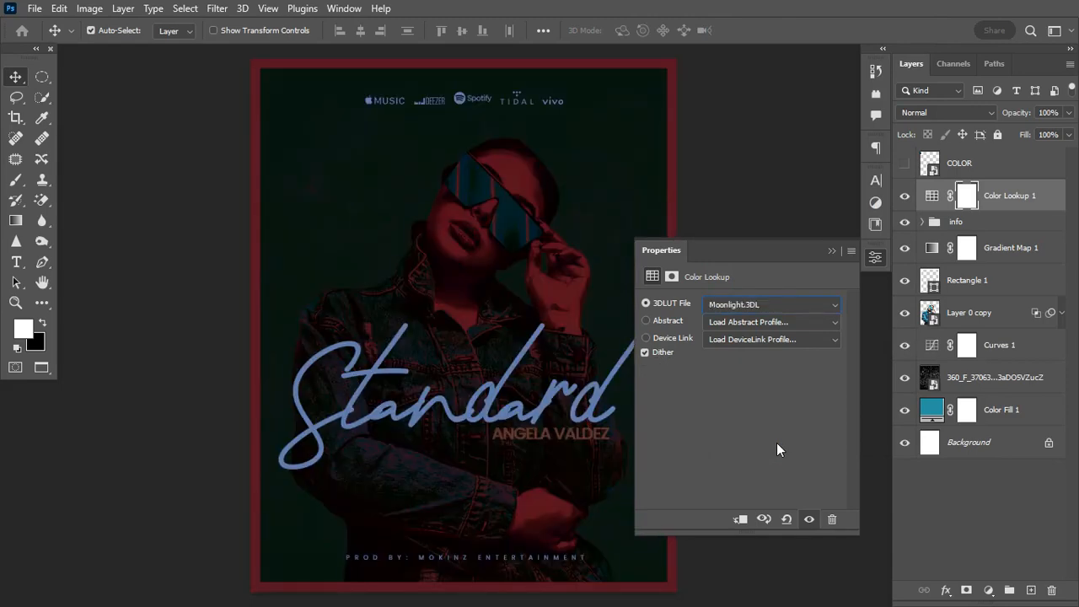
key("Up")
key("Up")
key("Up")
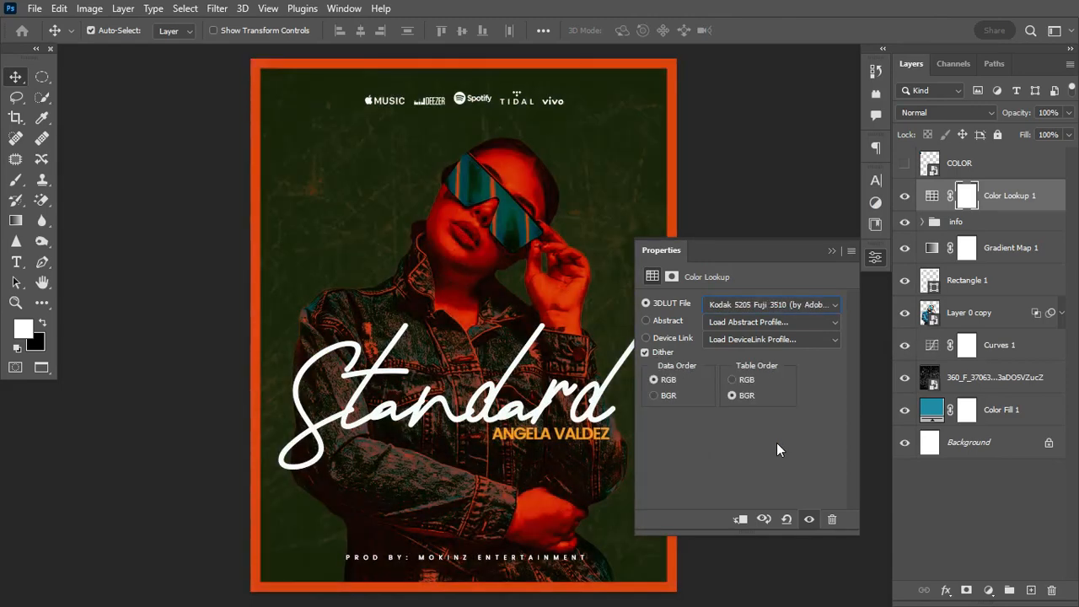
key("Up")
key("Up")
key("Up")
key("Up")
key("Up")
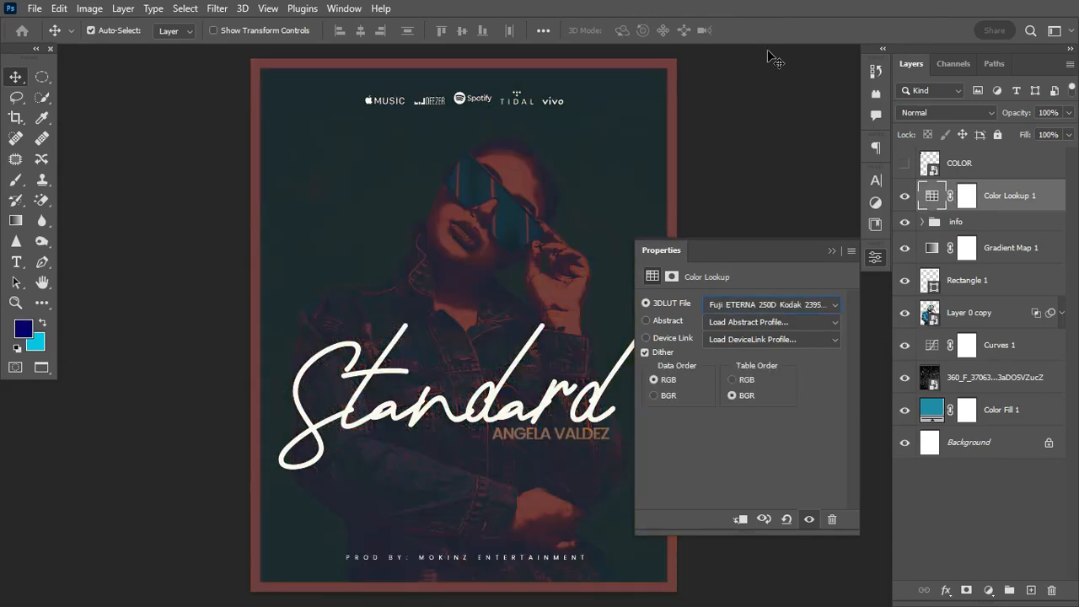
Preview the following 3D LUTs through HorrorBlue.3DL, settle on a dark teal and red look and collapse the properties.
key("Down")
key("Down")
key("Down")
key("Down")
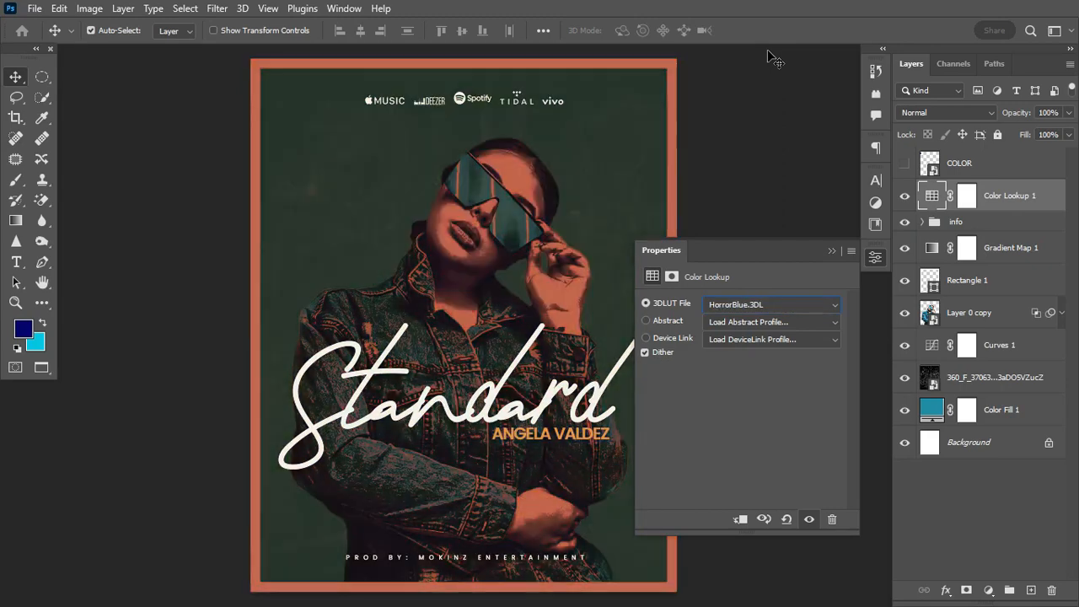
left_click(831, 250)
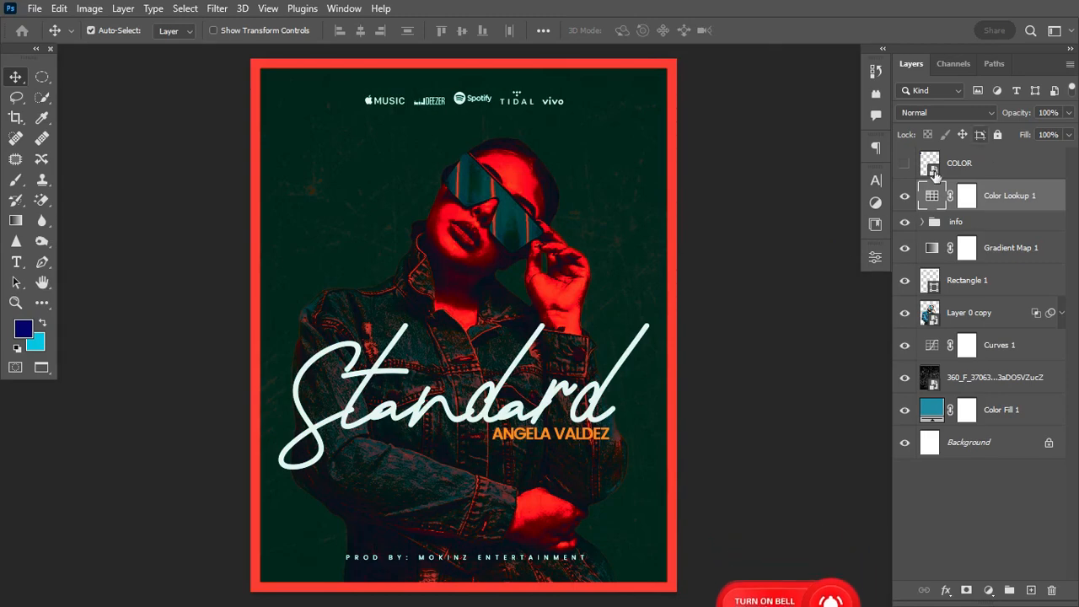
Hide the Color Lookup 1 adjustment to see the poster without it, and leave that layer selected.
left_click(906, 197)
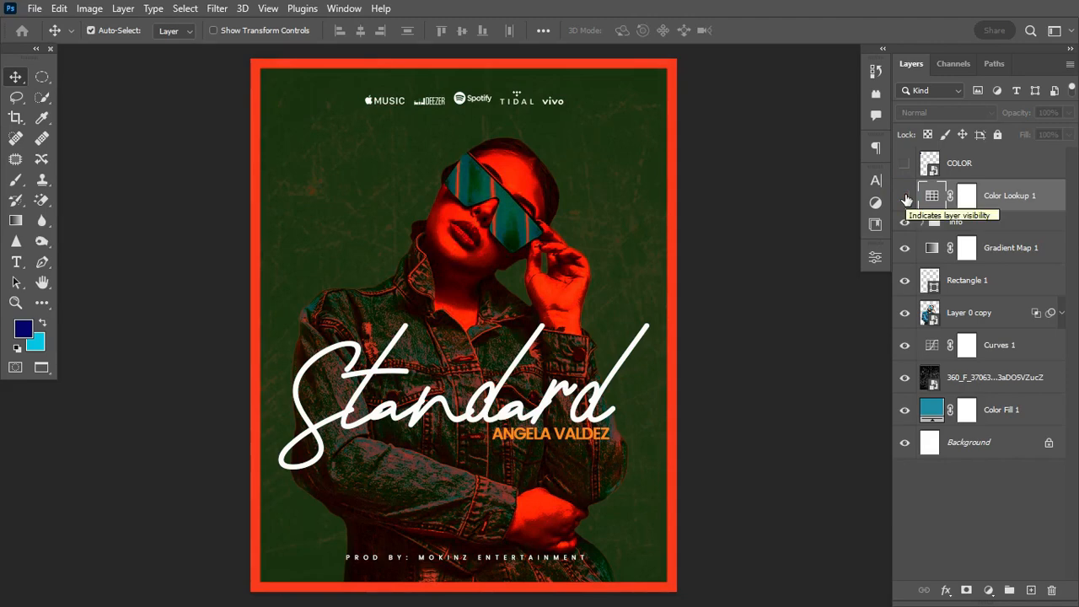
left_click(875, 257)
left_click(833, 250)
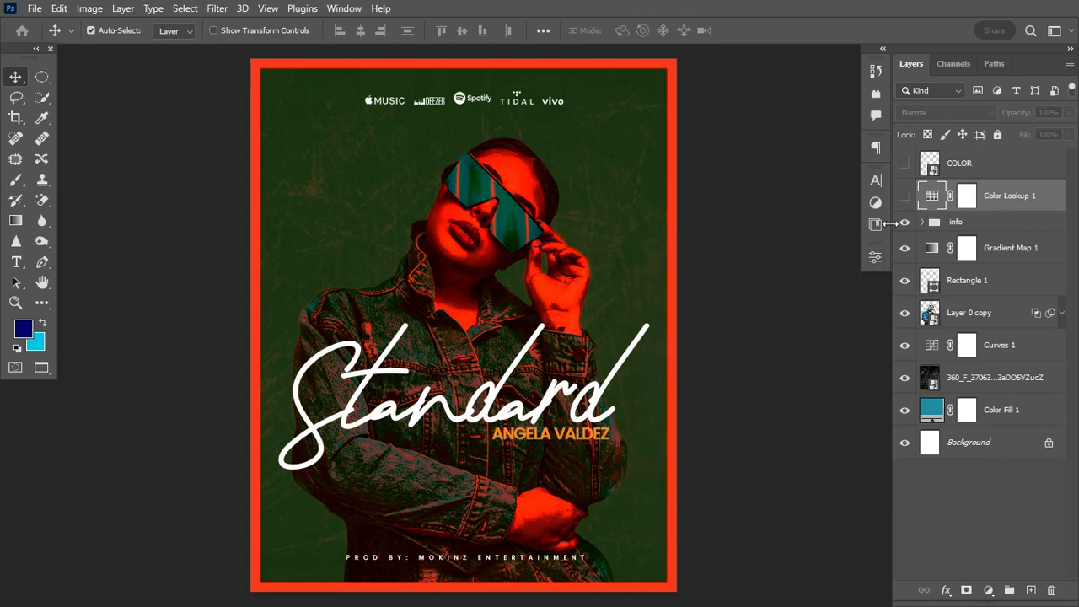
left_click(1010, 224)
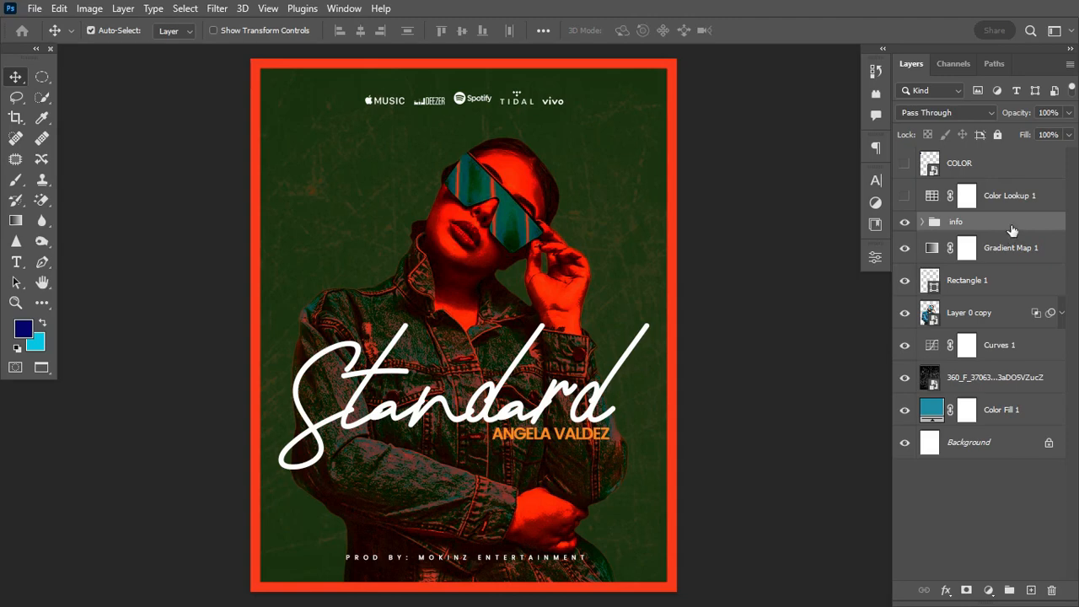
left_click(1030, 196)
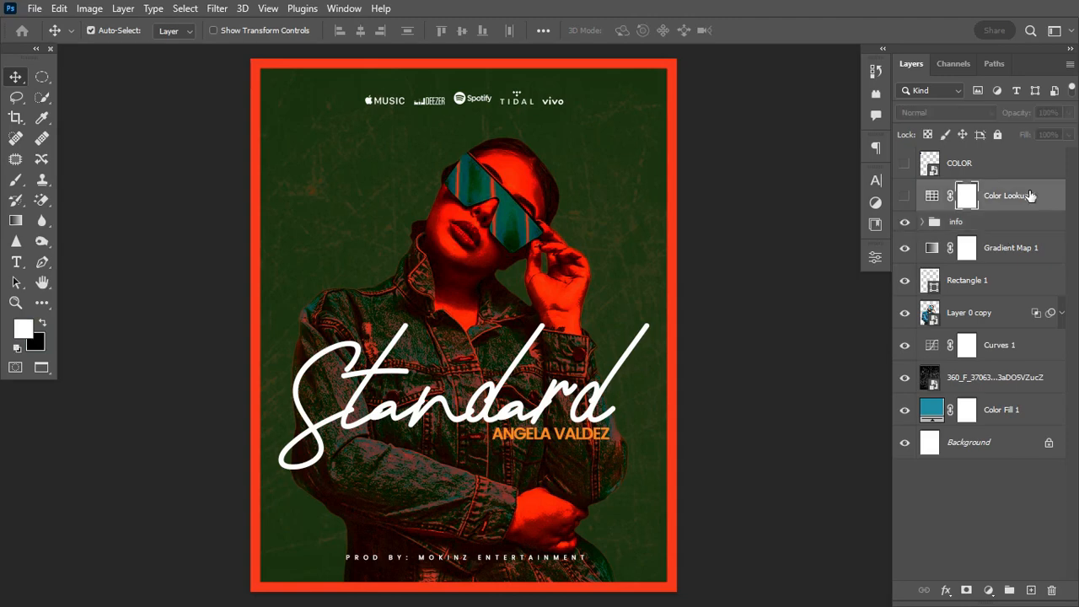